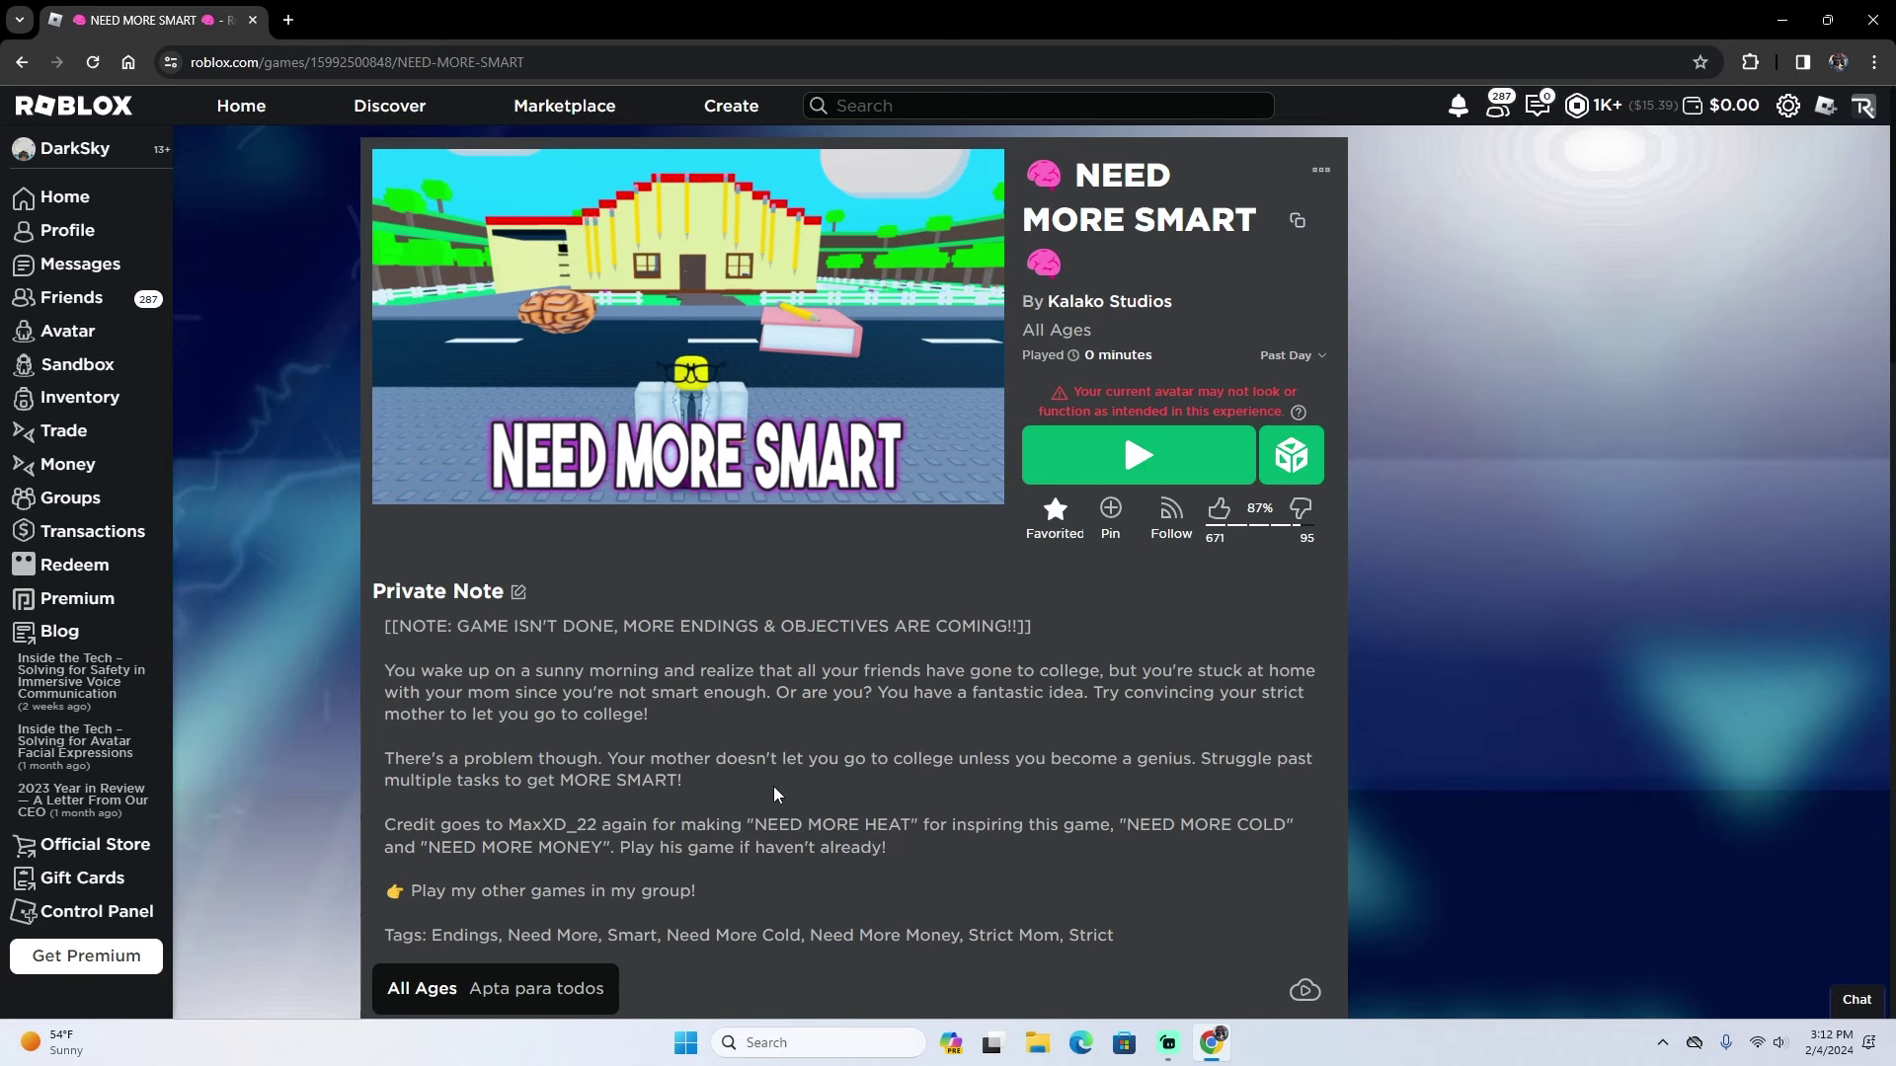
pyautogui.scroll(-5, 773, 787)
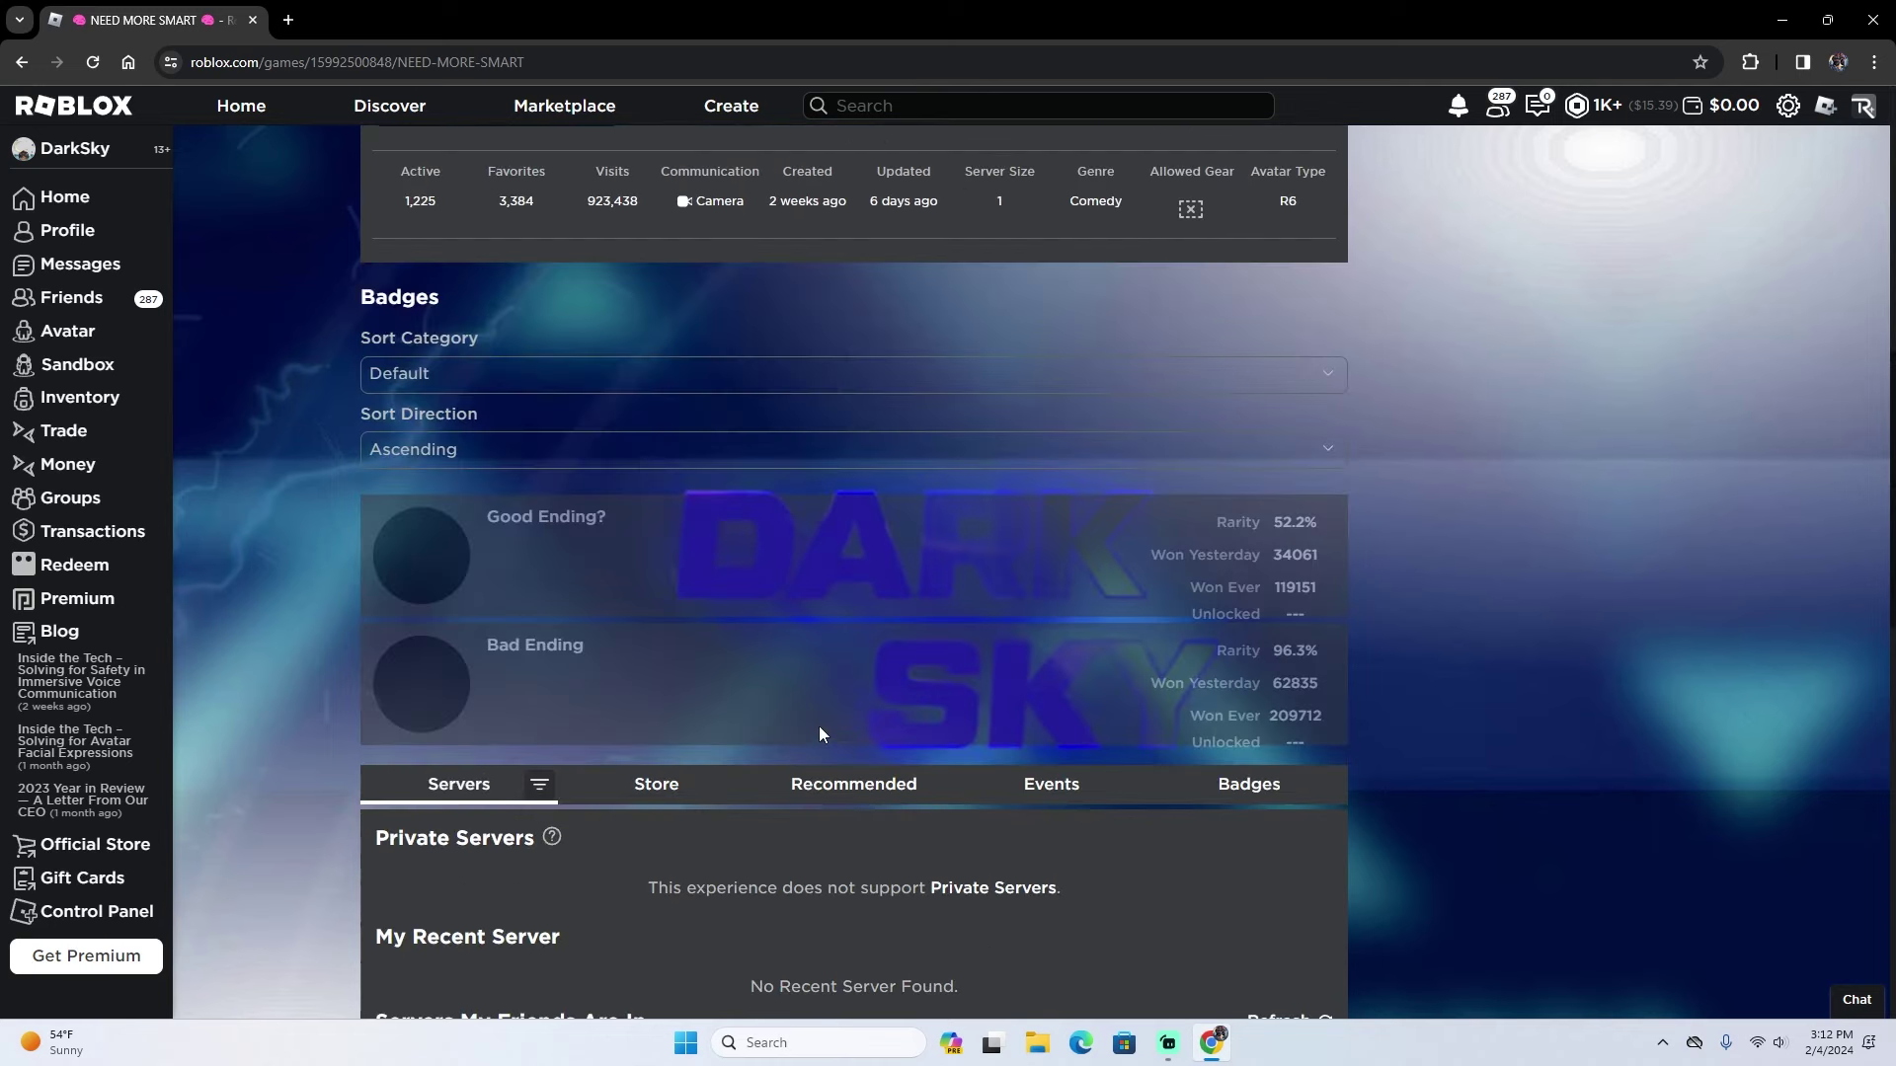
pyautogui.scroll(3, 818, 726)
pyautogui.scroll(2, 819, 726)
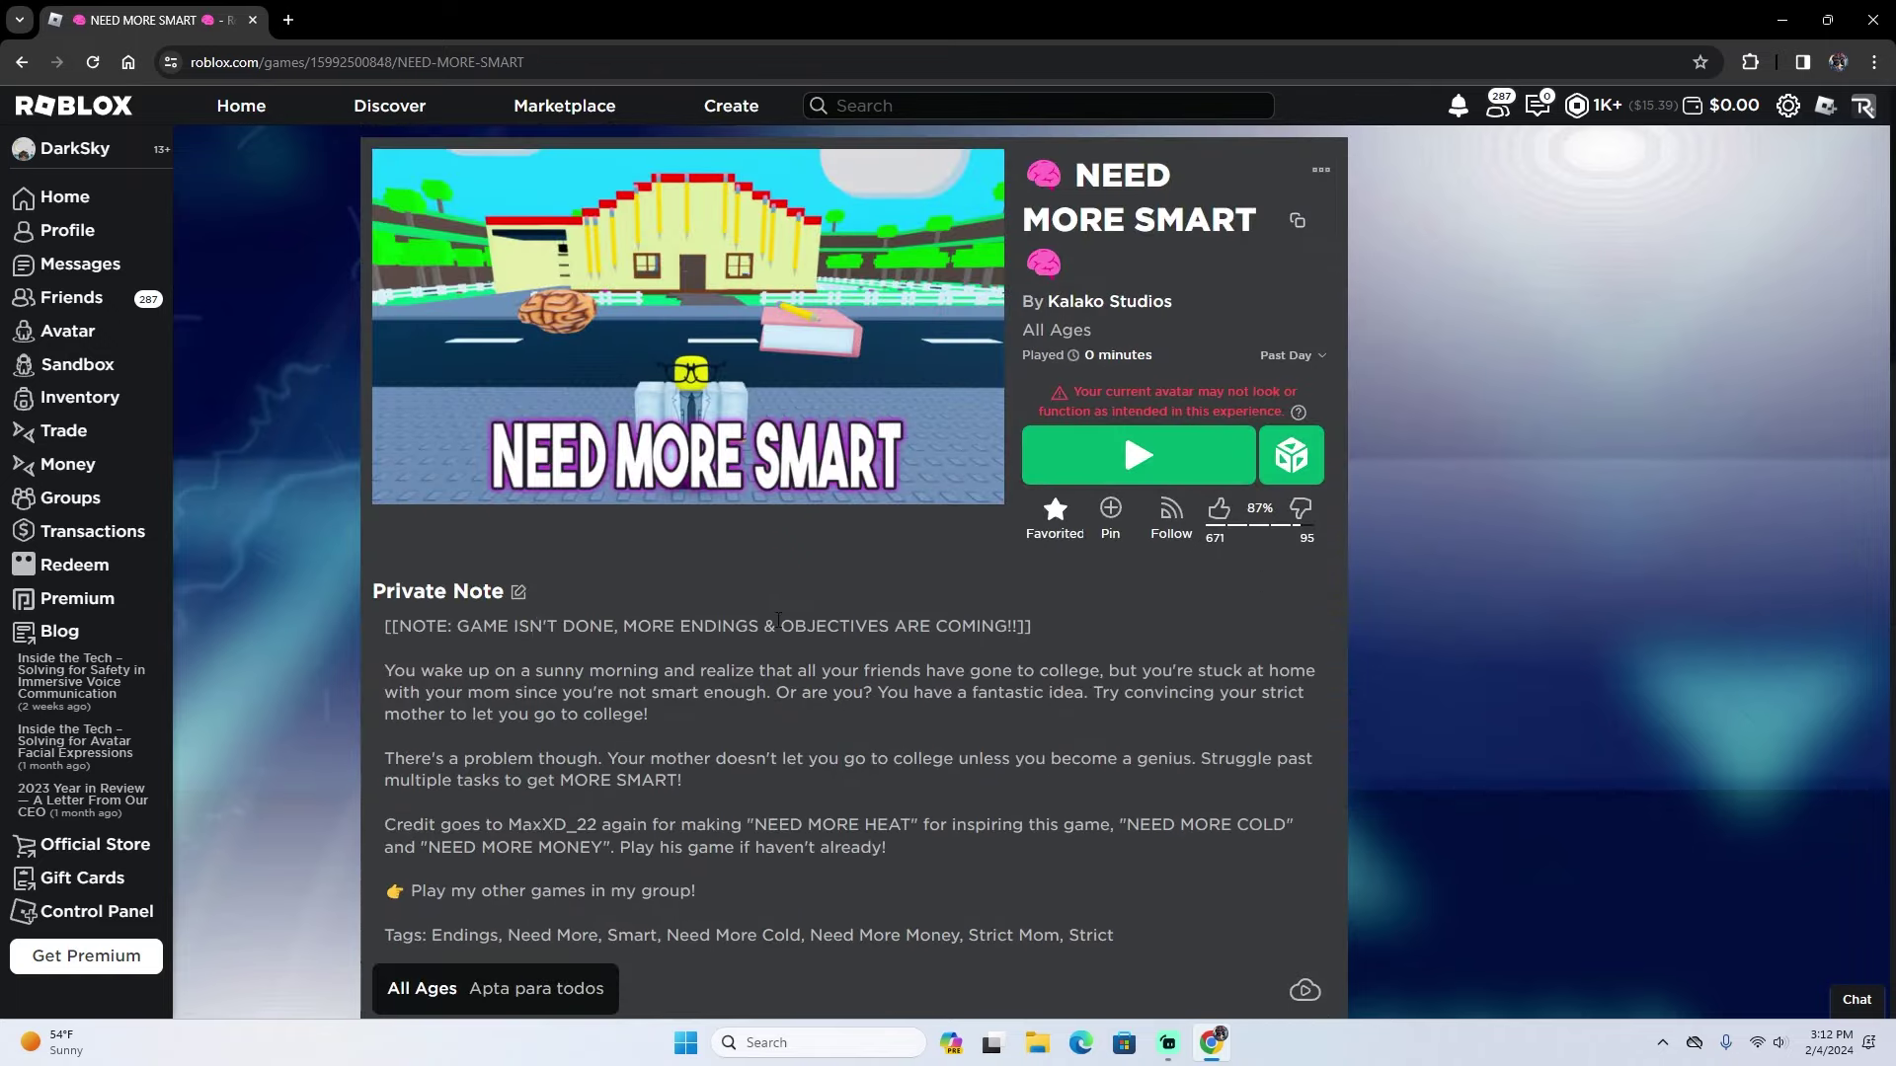
# Launch NEED MORE SMART with the Play button on its Roblox game page.
pyautogui.click(1172, 441)
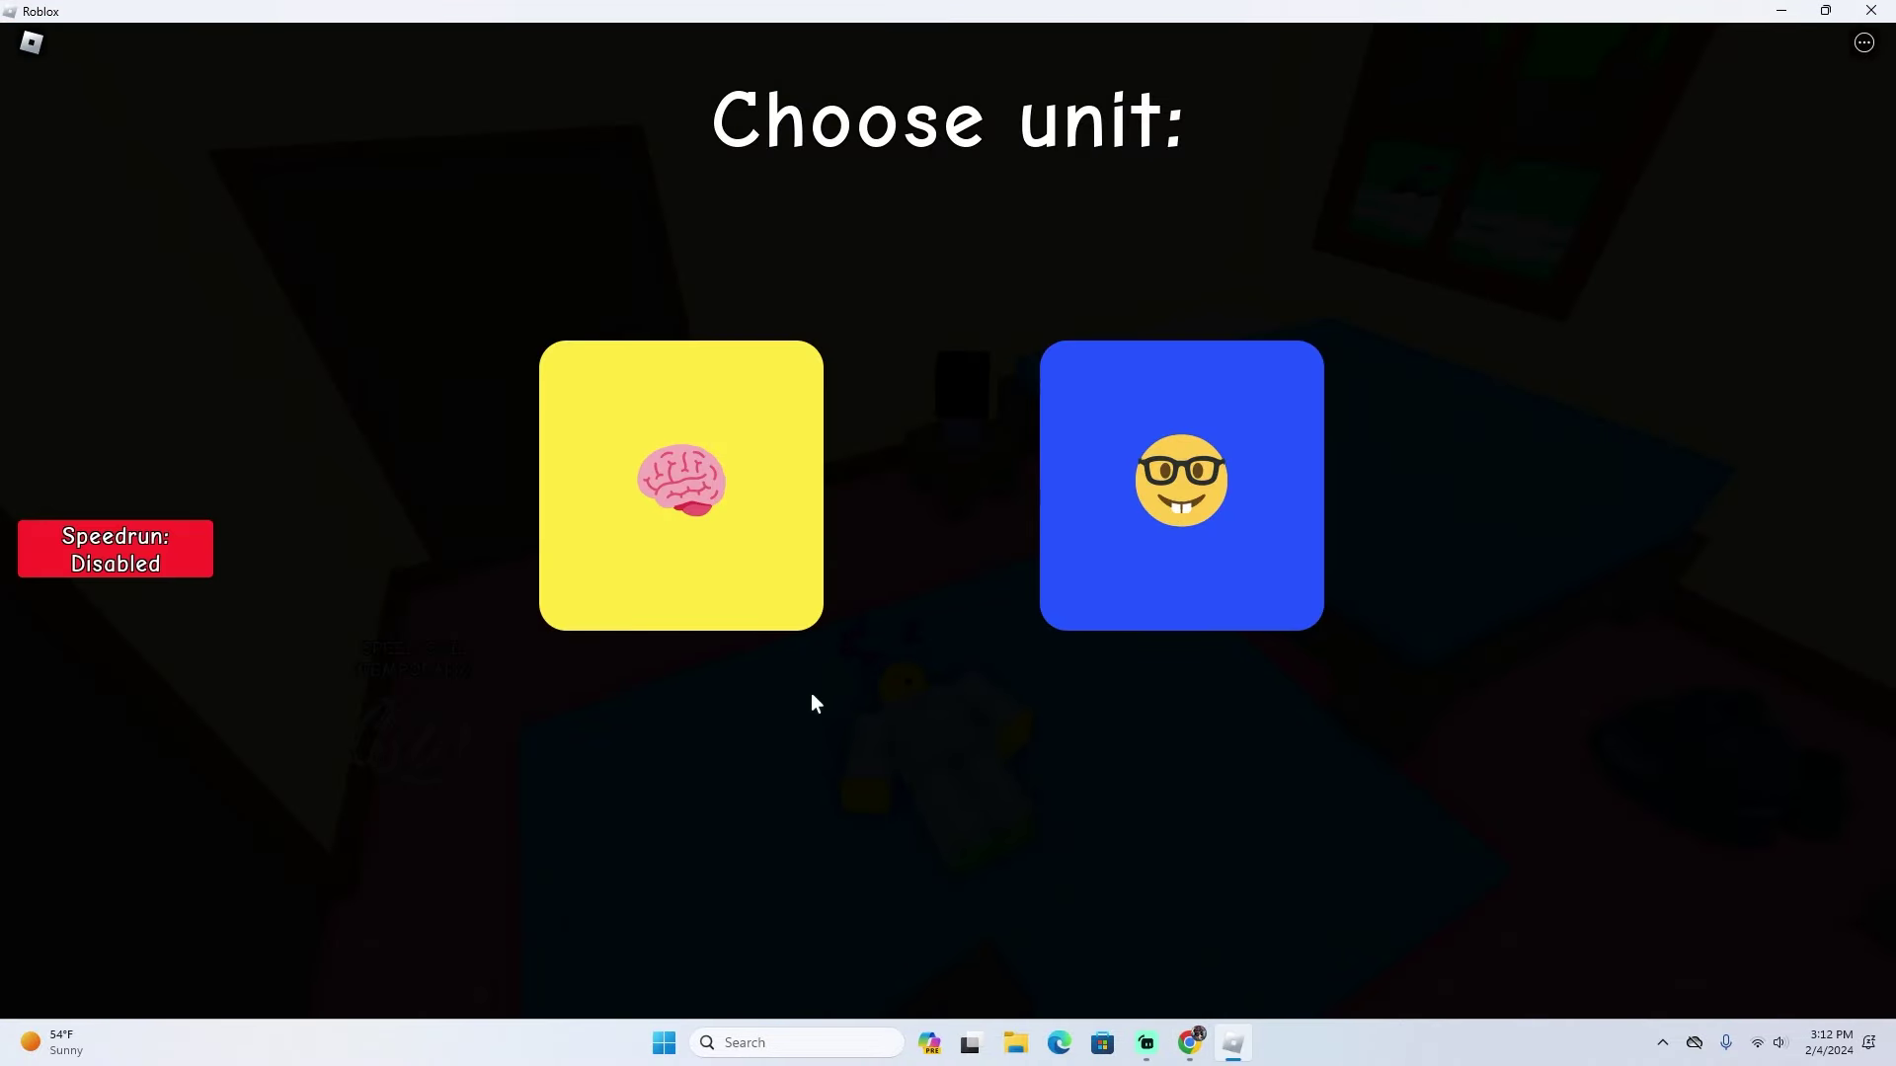
# Enable speedrun mode, settle on Brain as the unit after trying Nerd, and start.
pyautogui.click(133, 554)
pyautogui.click(625, 530)
pyautogui.click(1171, 504)
pyautogui.click(742, 575)
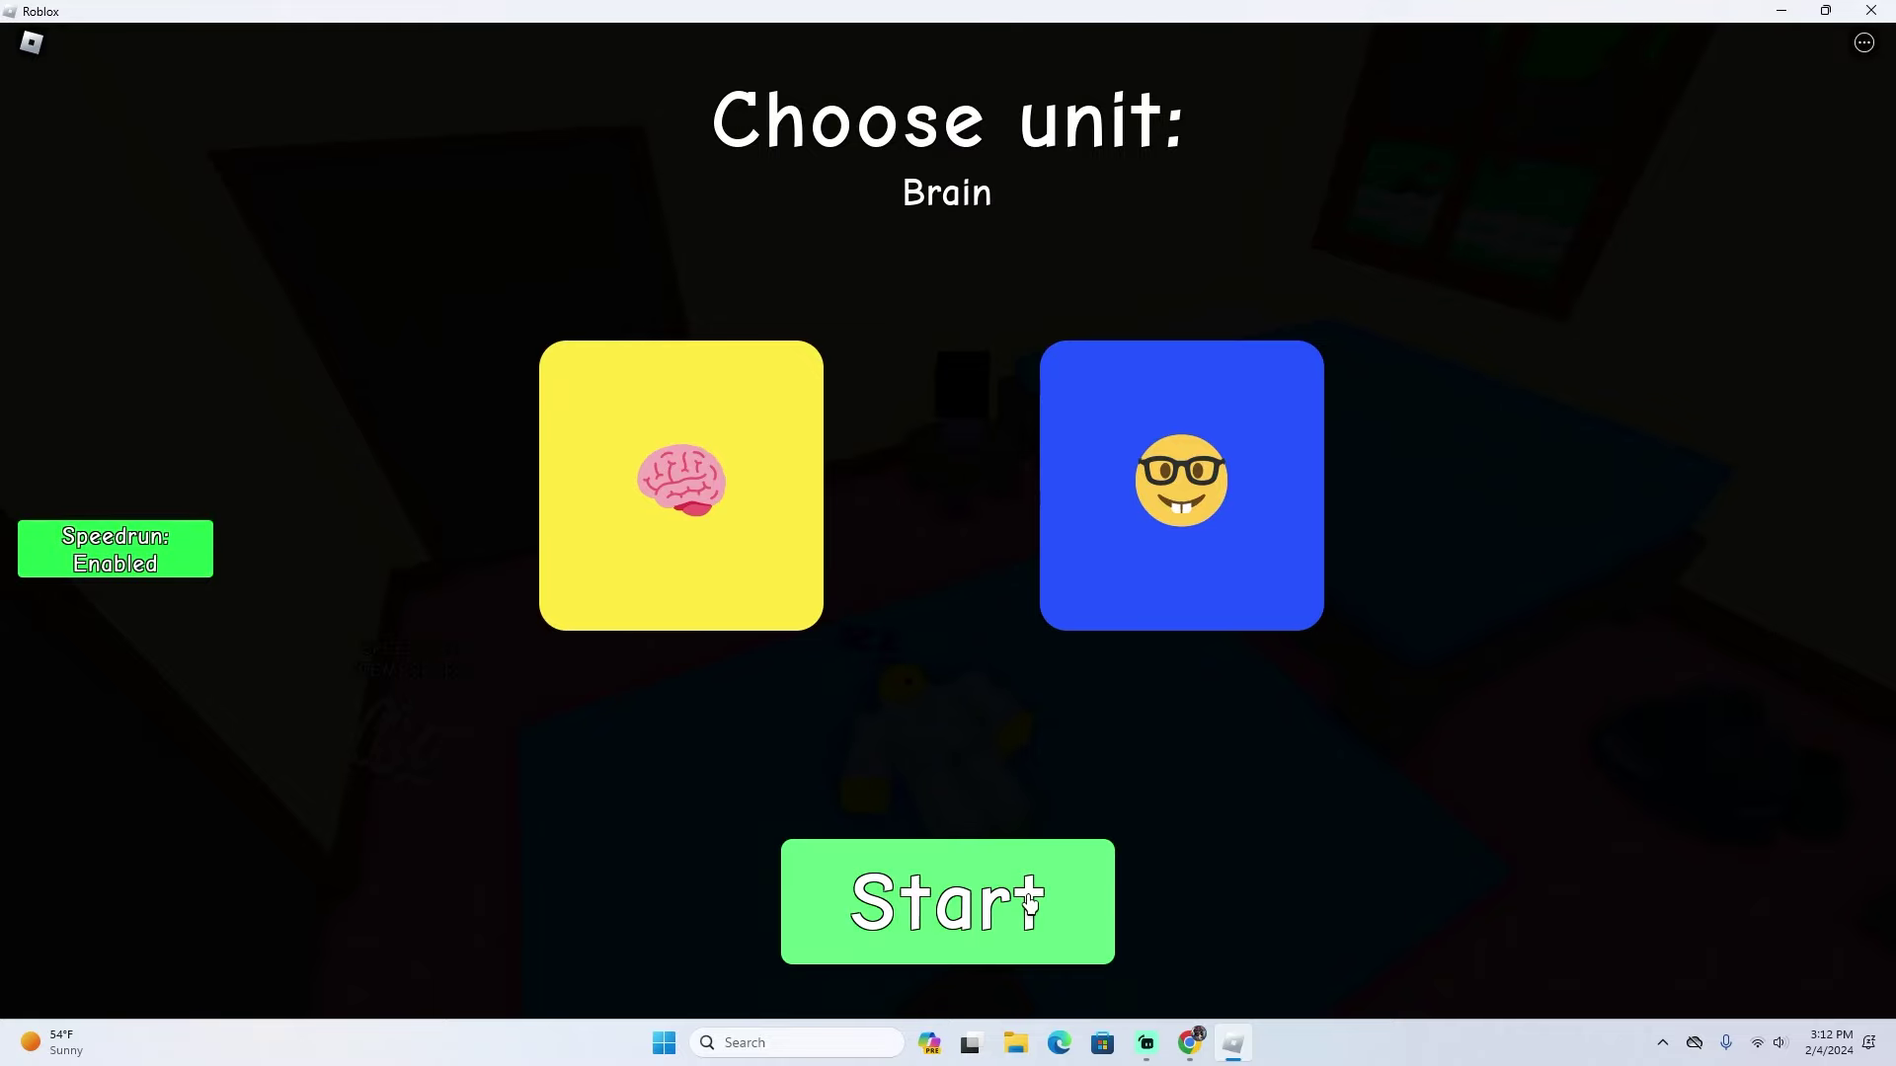
pyautogui.click(1033, 902)
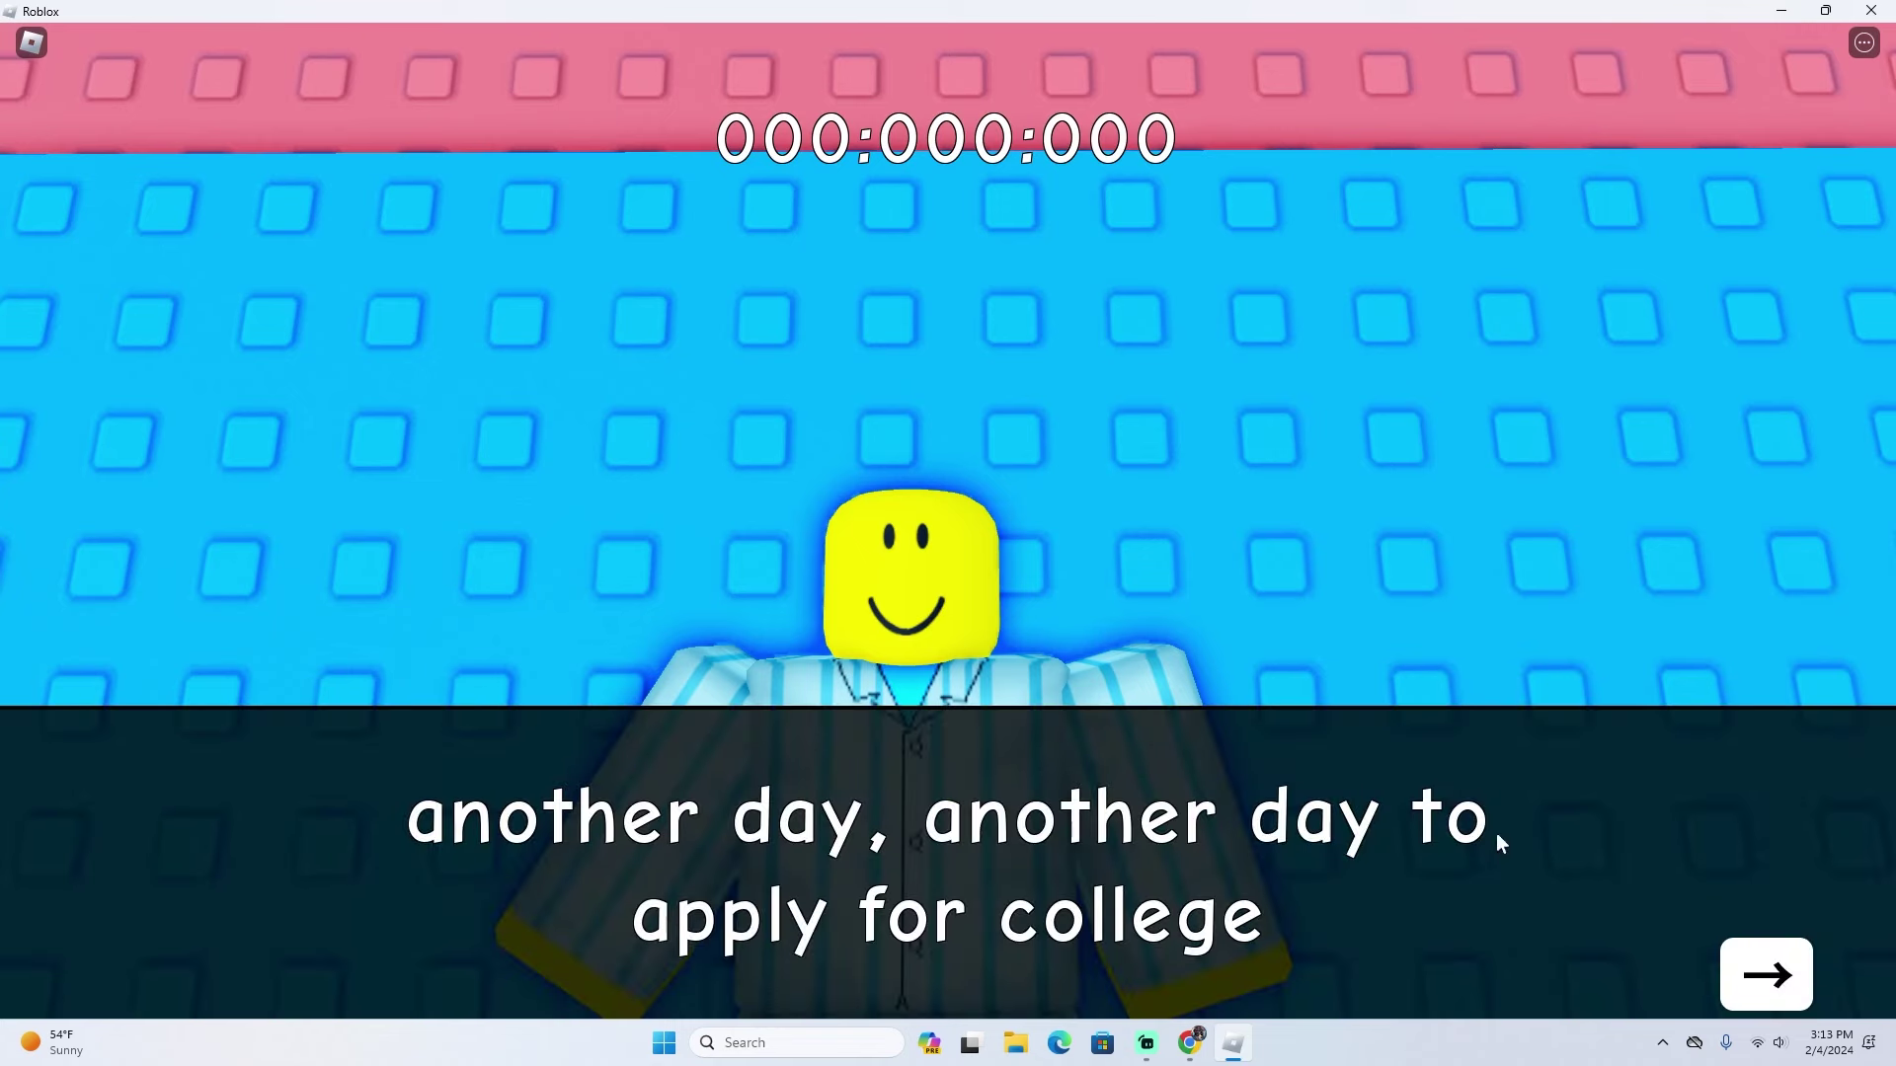
# Advance through the intro story lines to begin playing.
pyautogui.click(1766, 974)
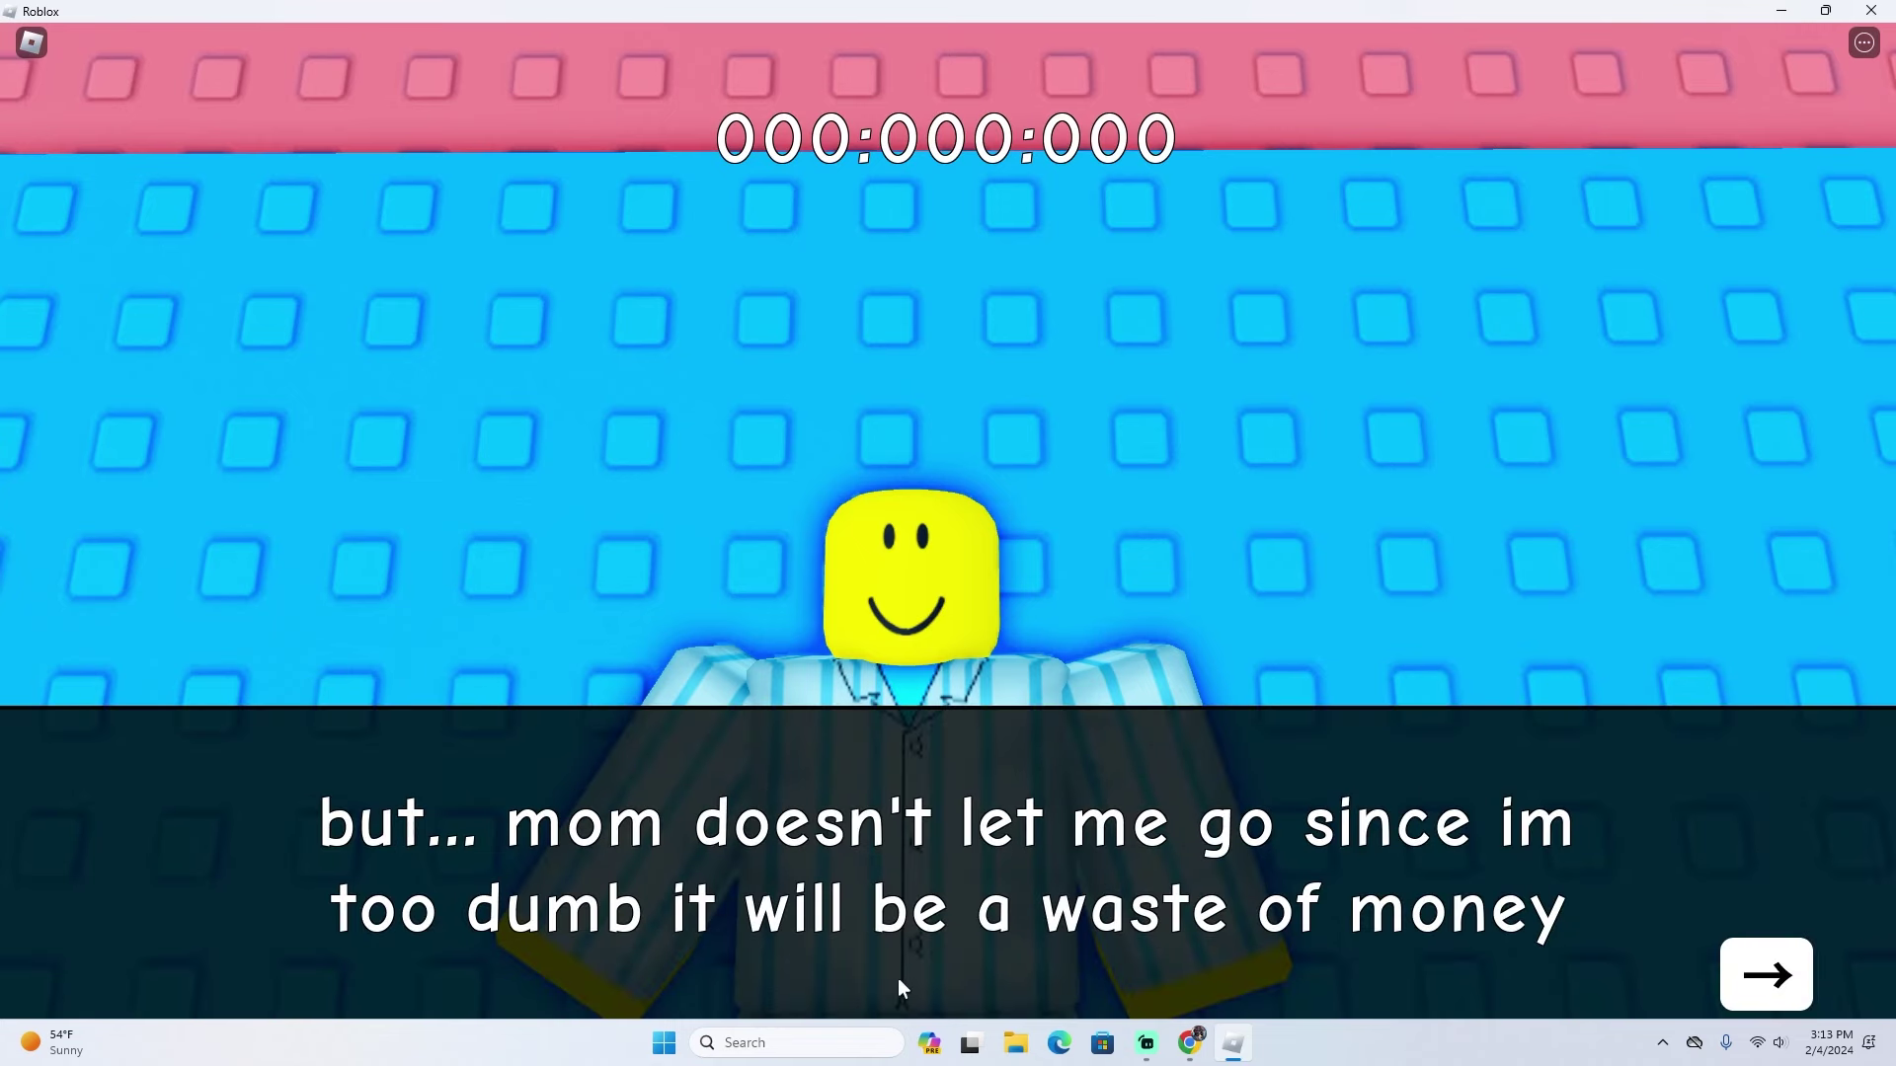
pyautogui.click(1762, 973)
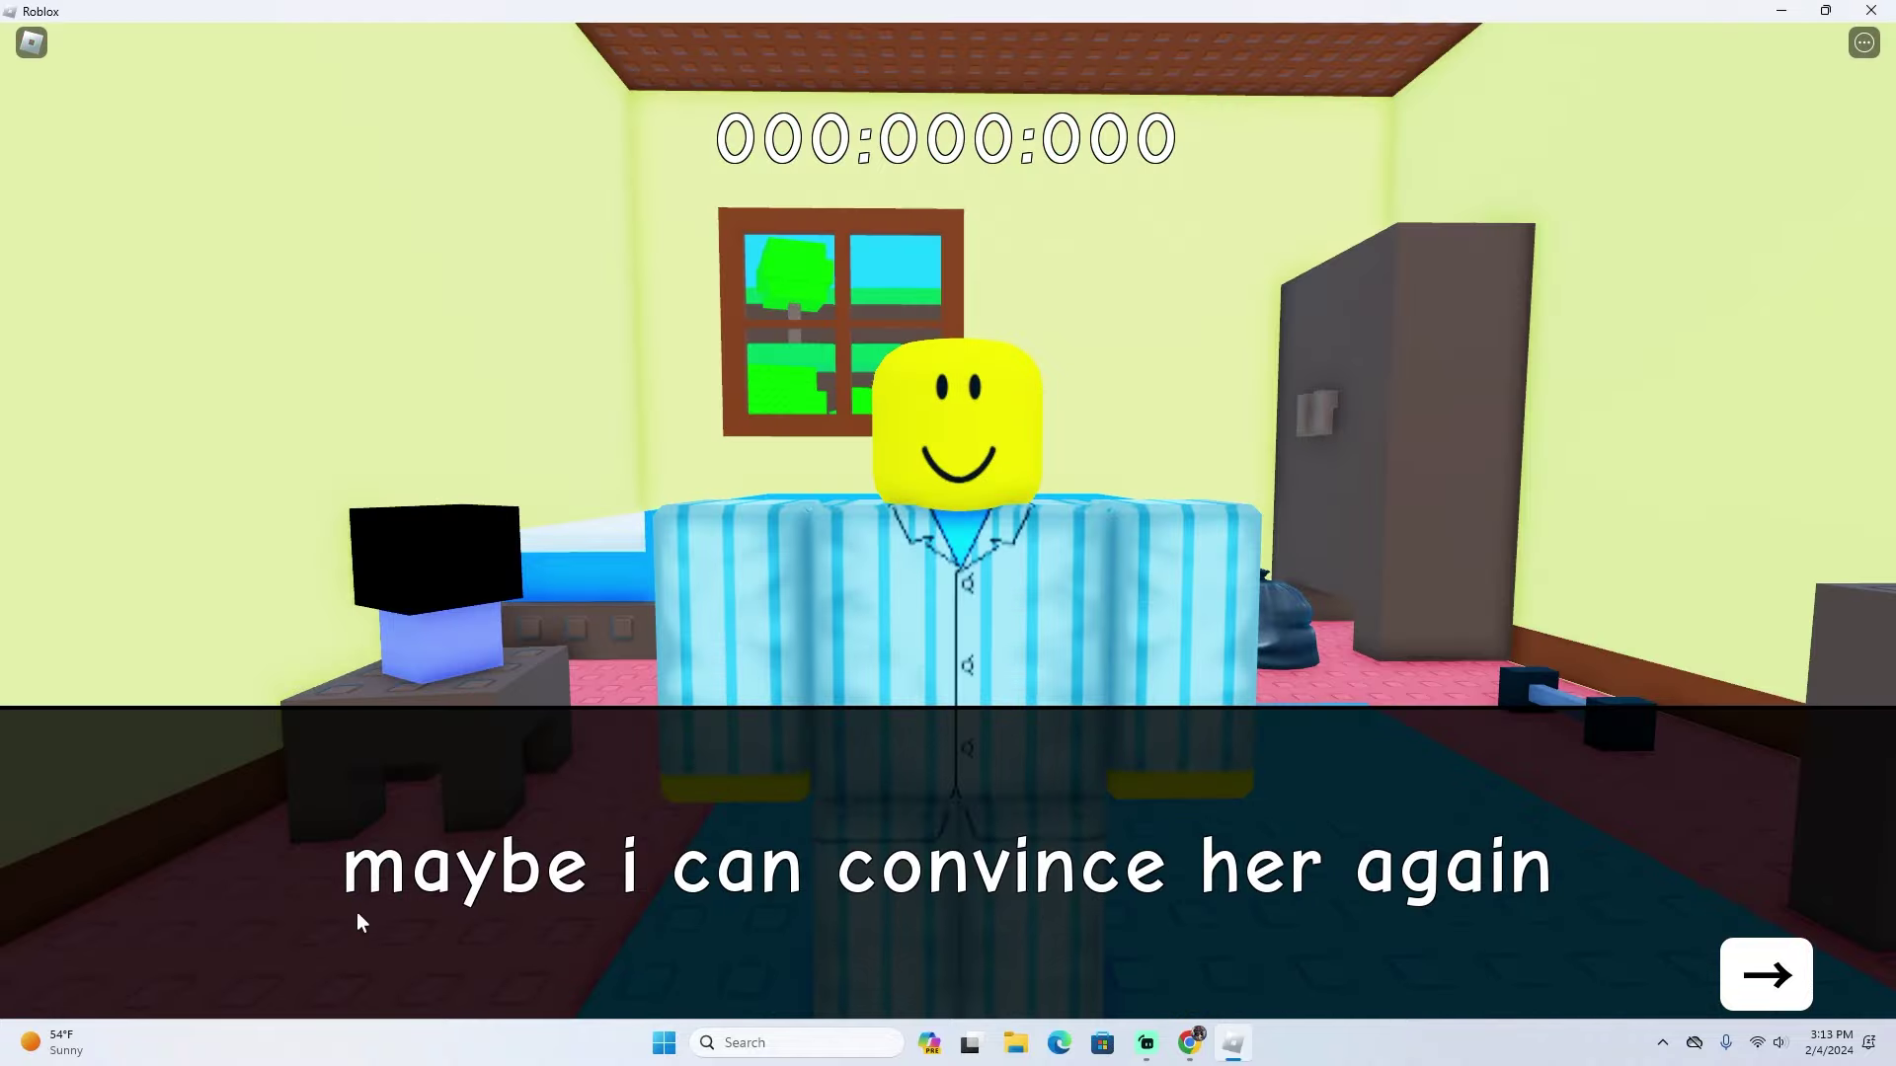
pyautogui.click(1765, 973)
# Walk through the door to Mom and hear her low-IQ refusal and the carrot hint.
pyautogui.press('w')
pyautogui.press('e')
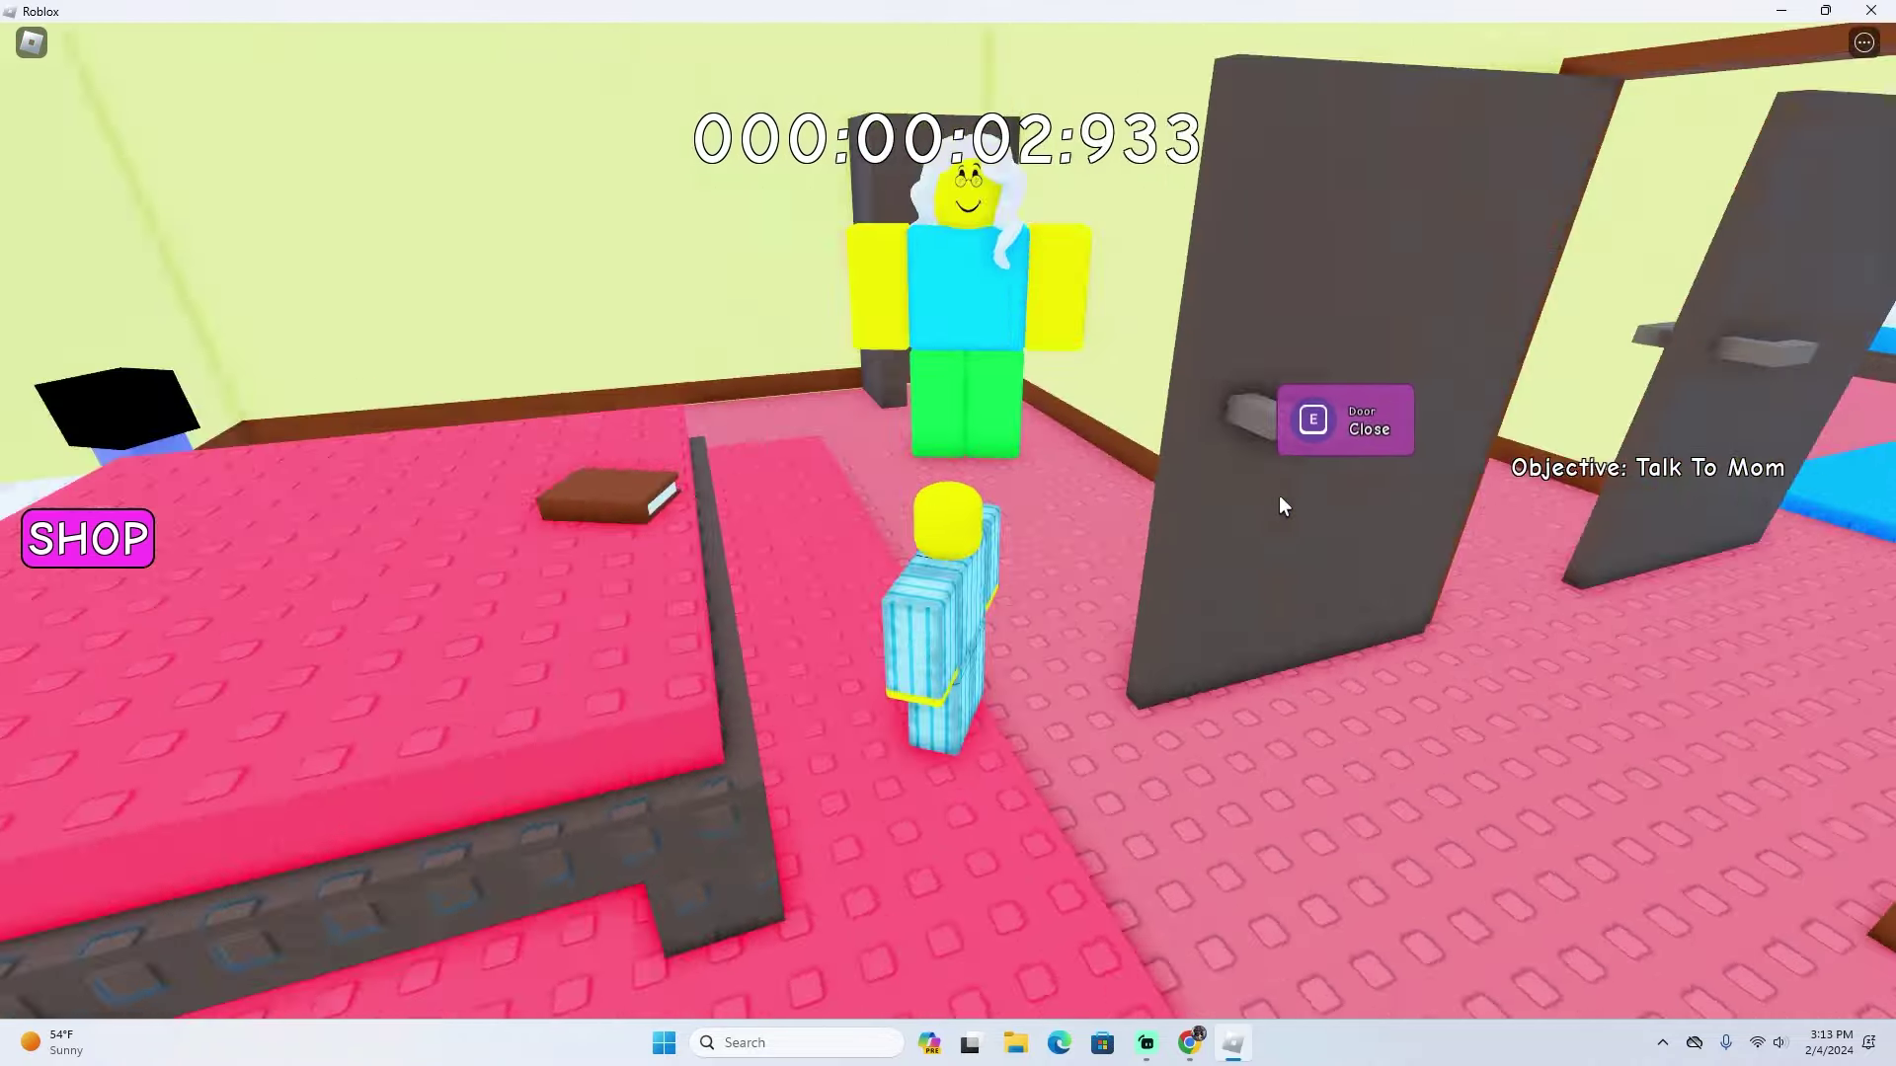
pyautogui.press('e')
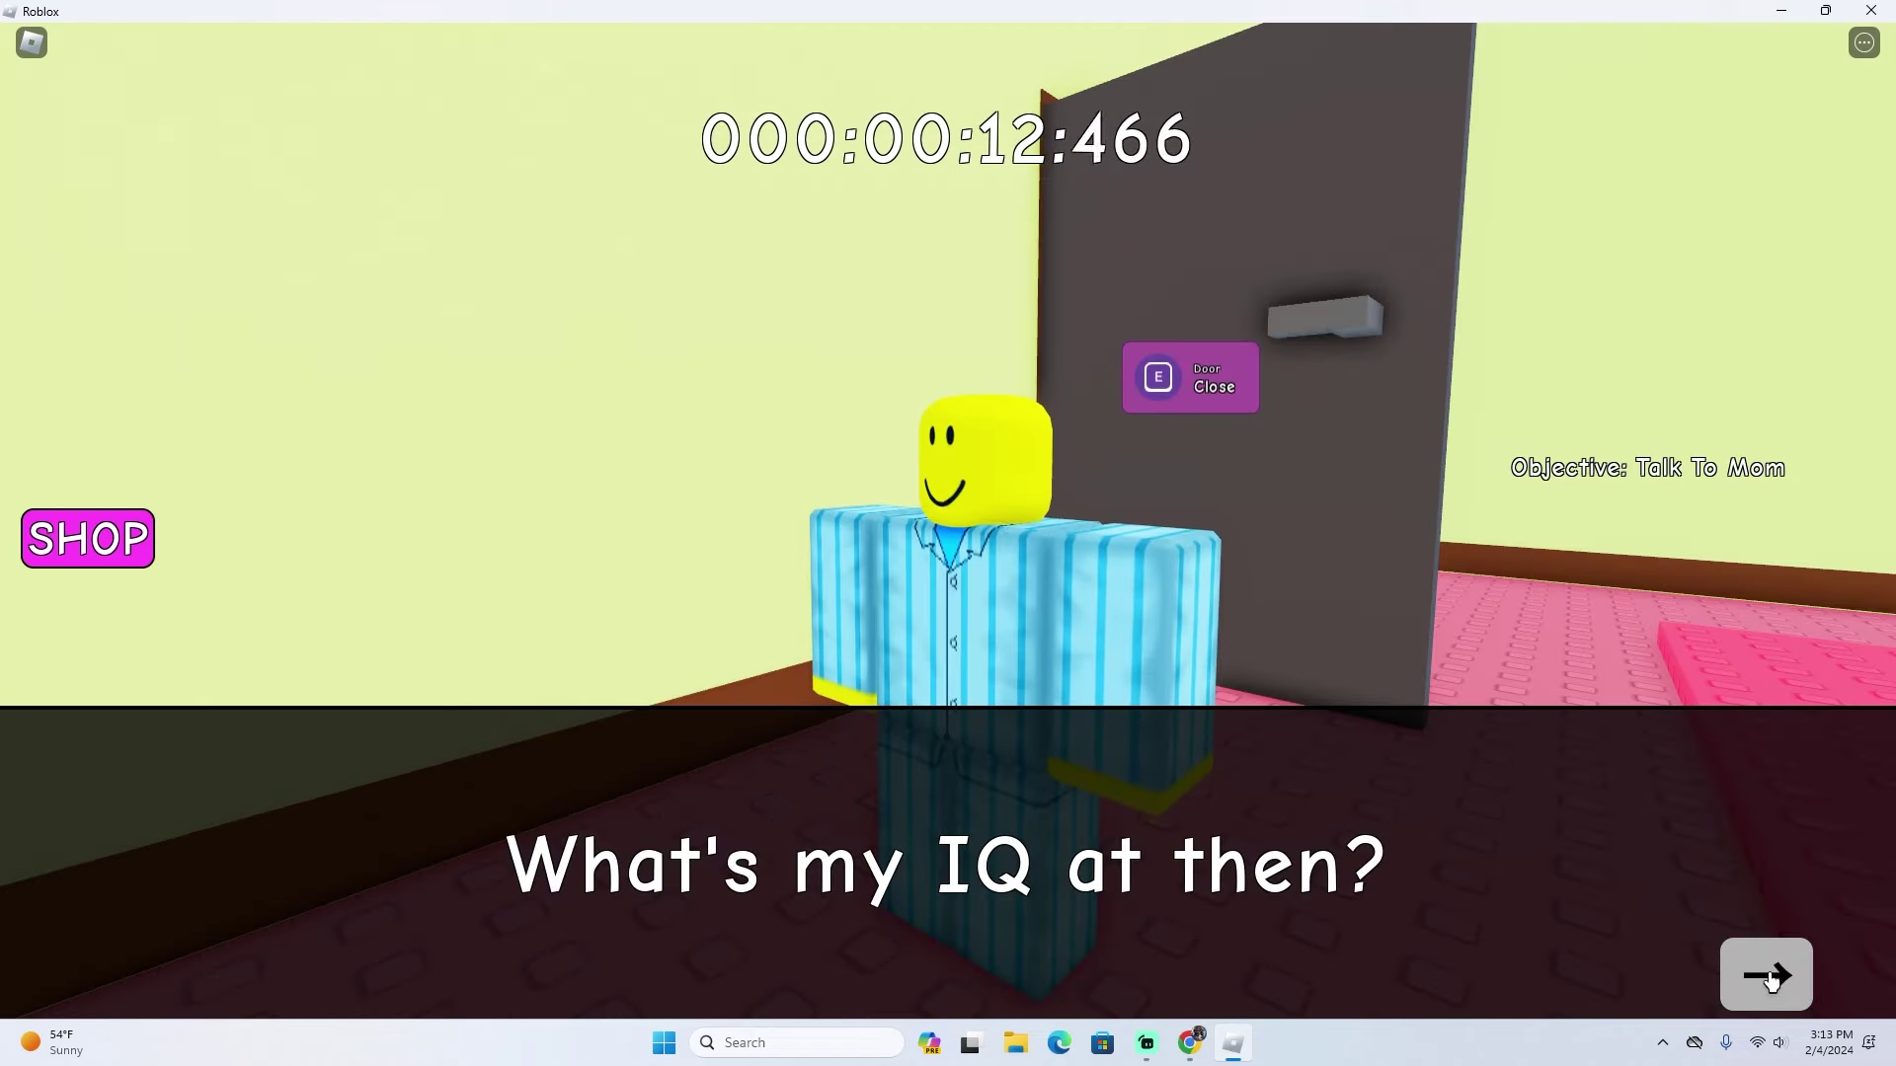
pyautogui.click(1766, 974)
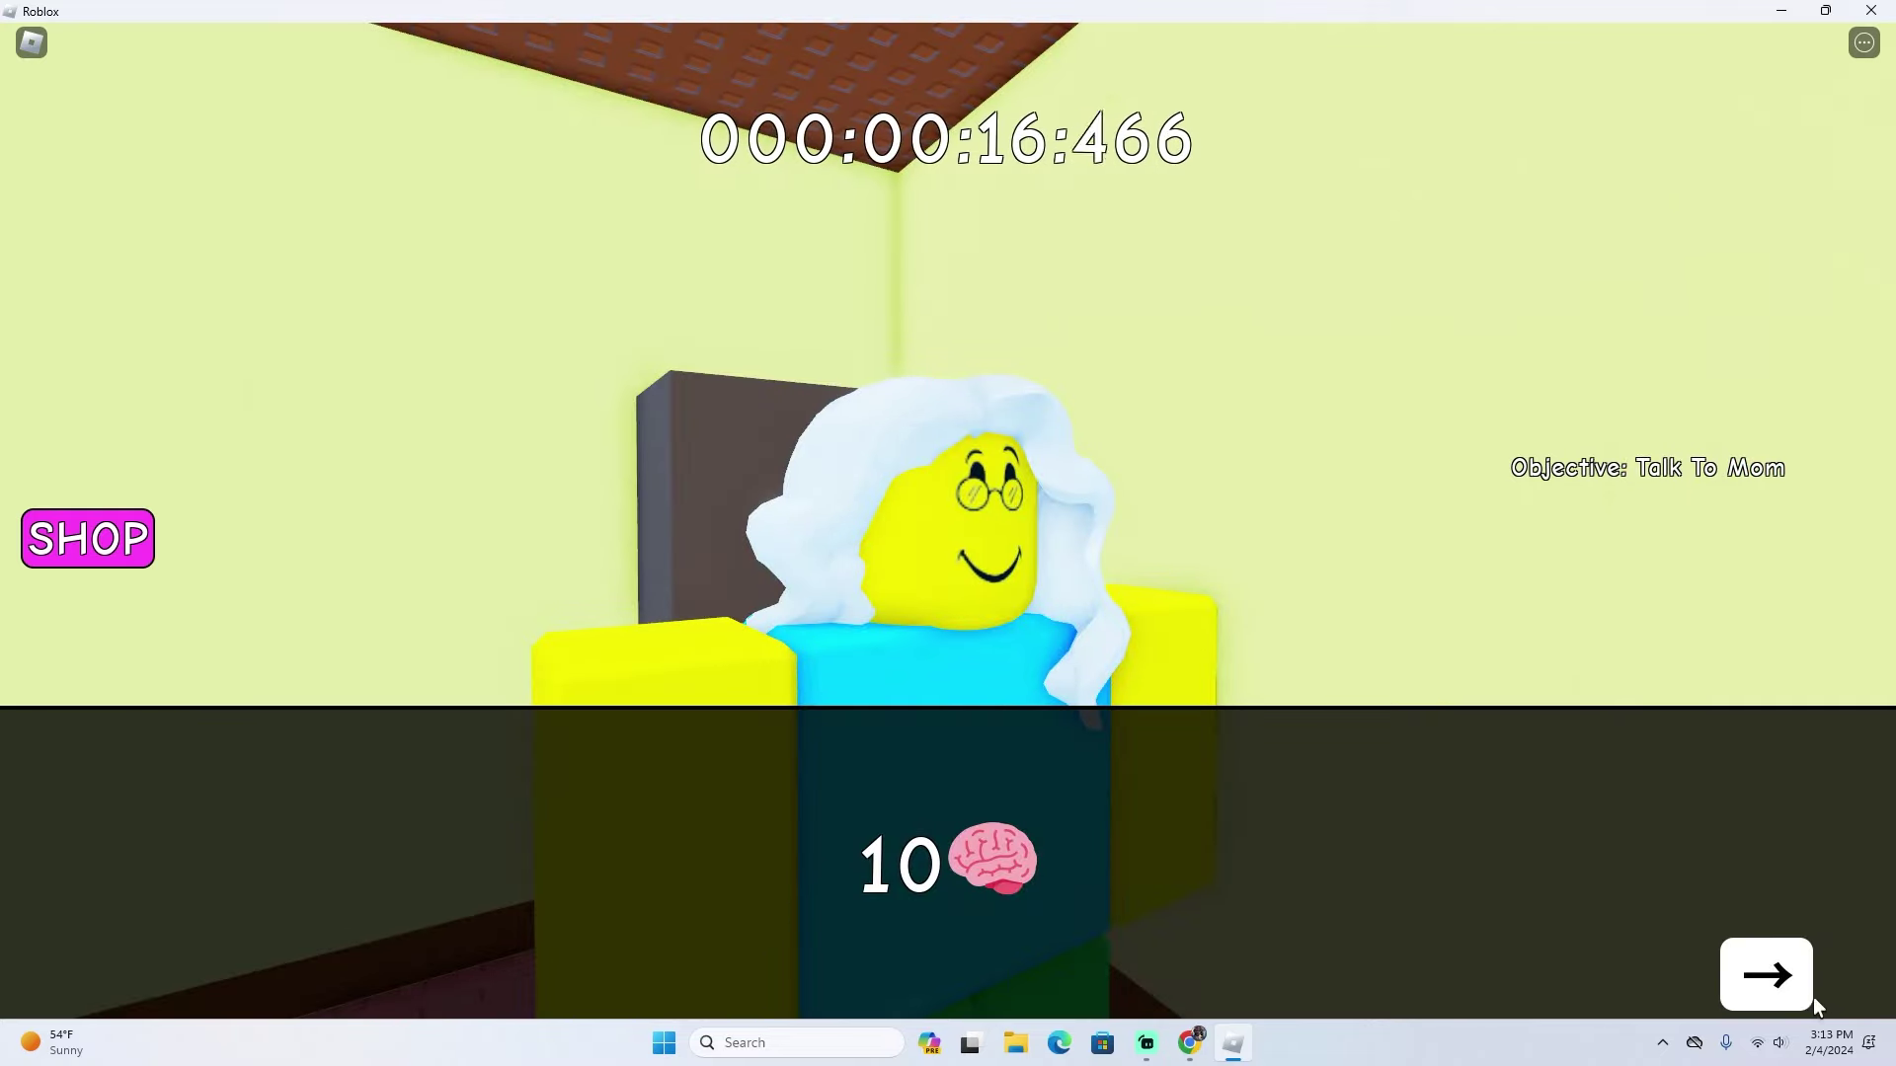
pyautogui.click(1790, 993)
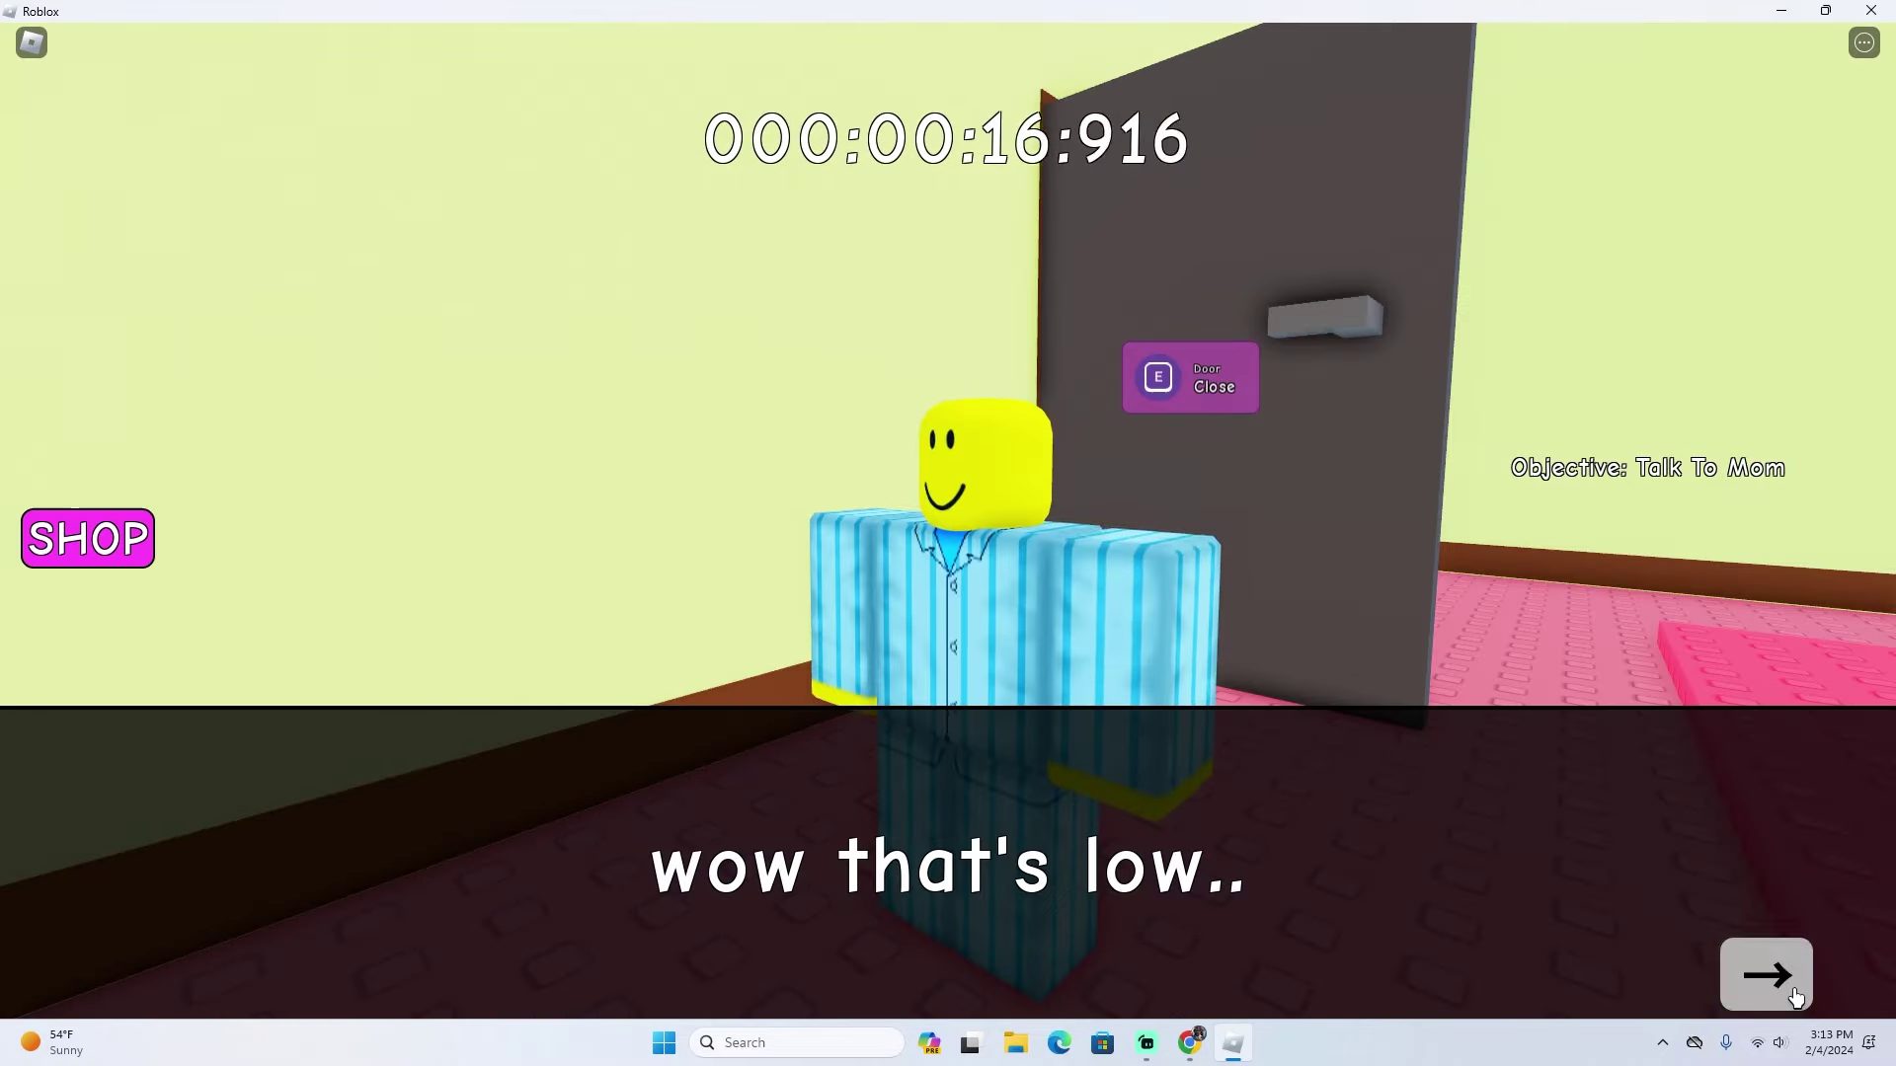
pyautogui.click(1774, 995)
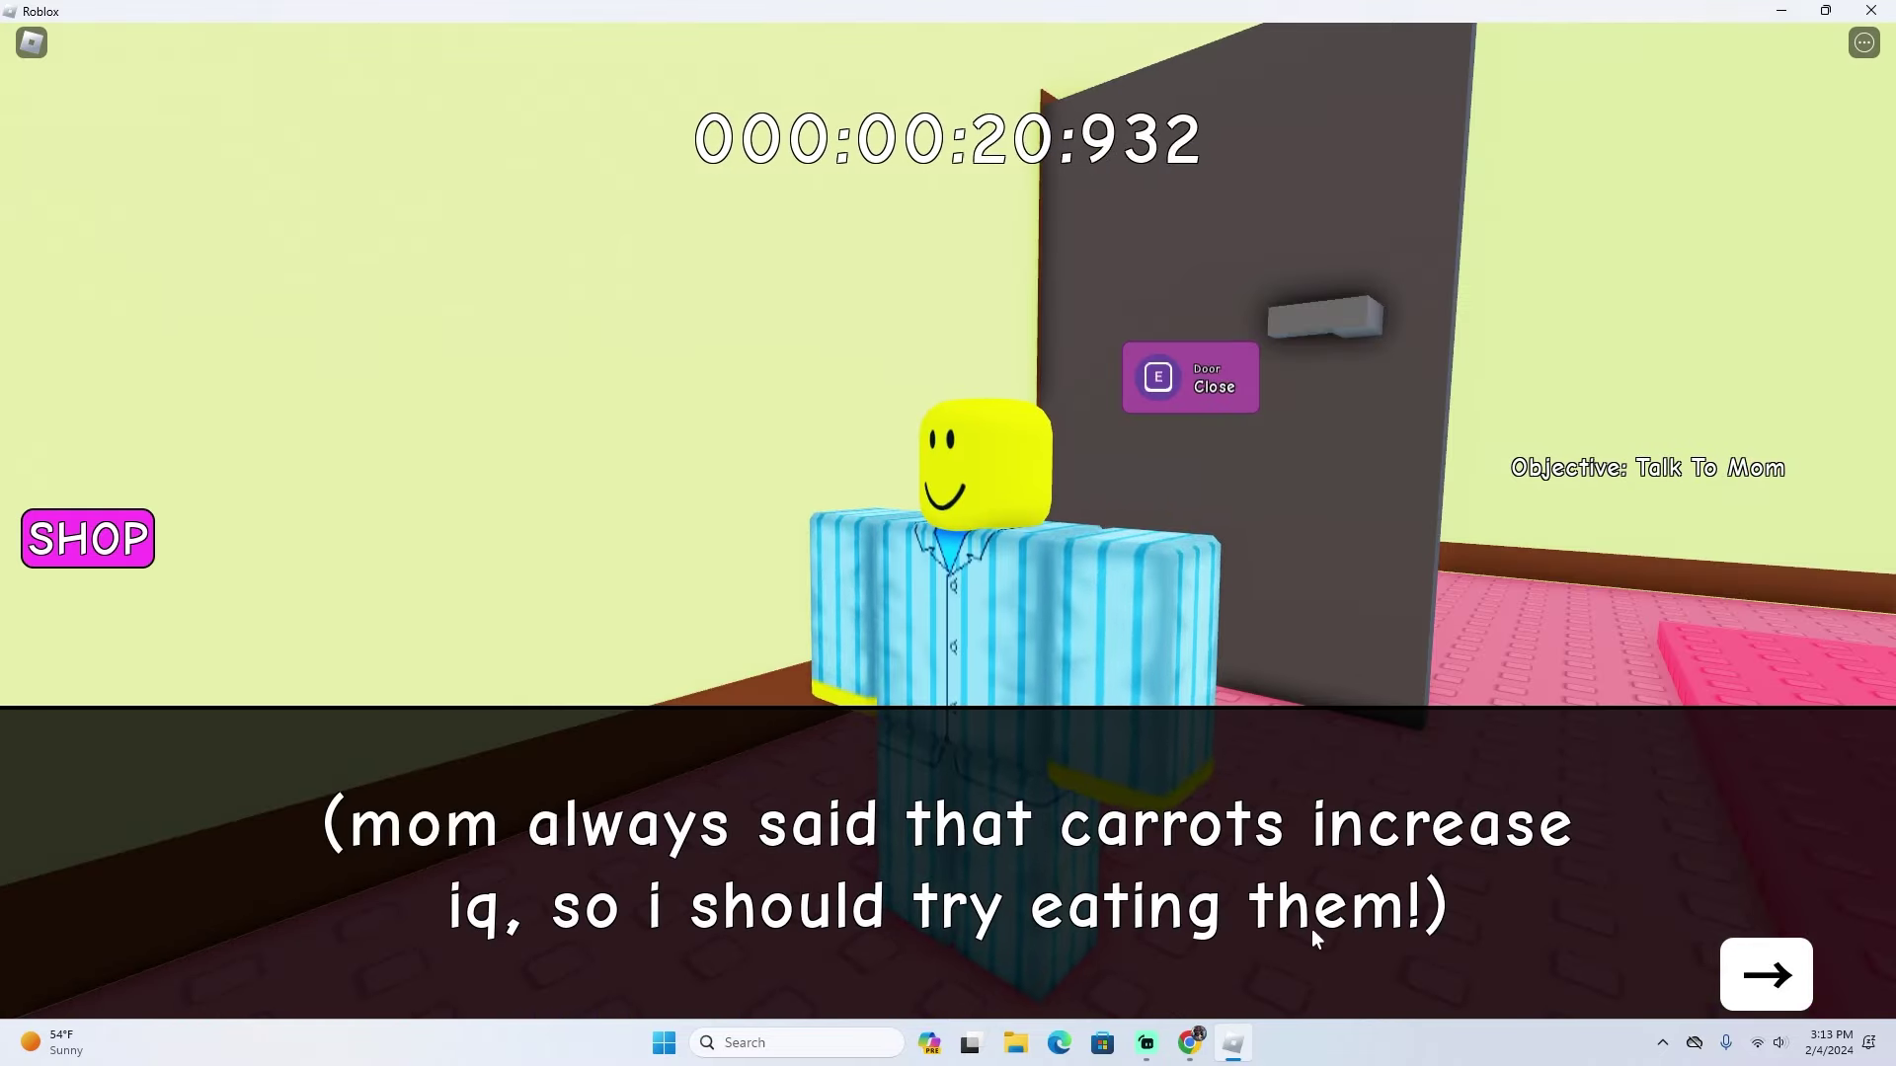
# Eat the carrots in the kitchen, living room and blue-floored room.
pyautogui.click(1766, 975)
pyautogui.press('w')
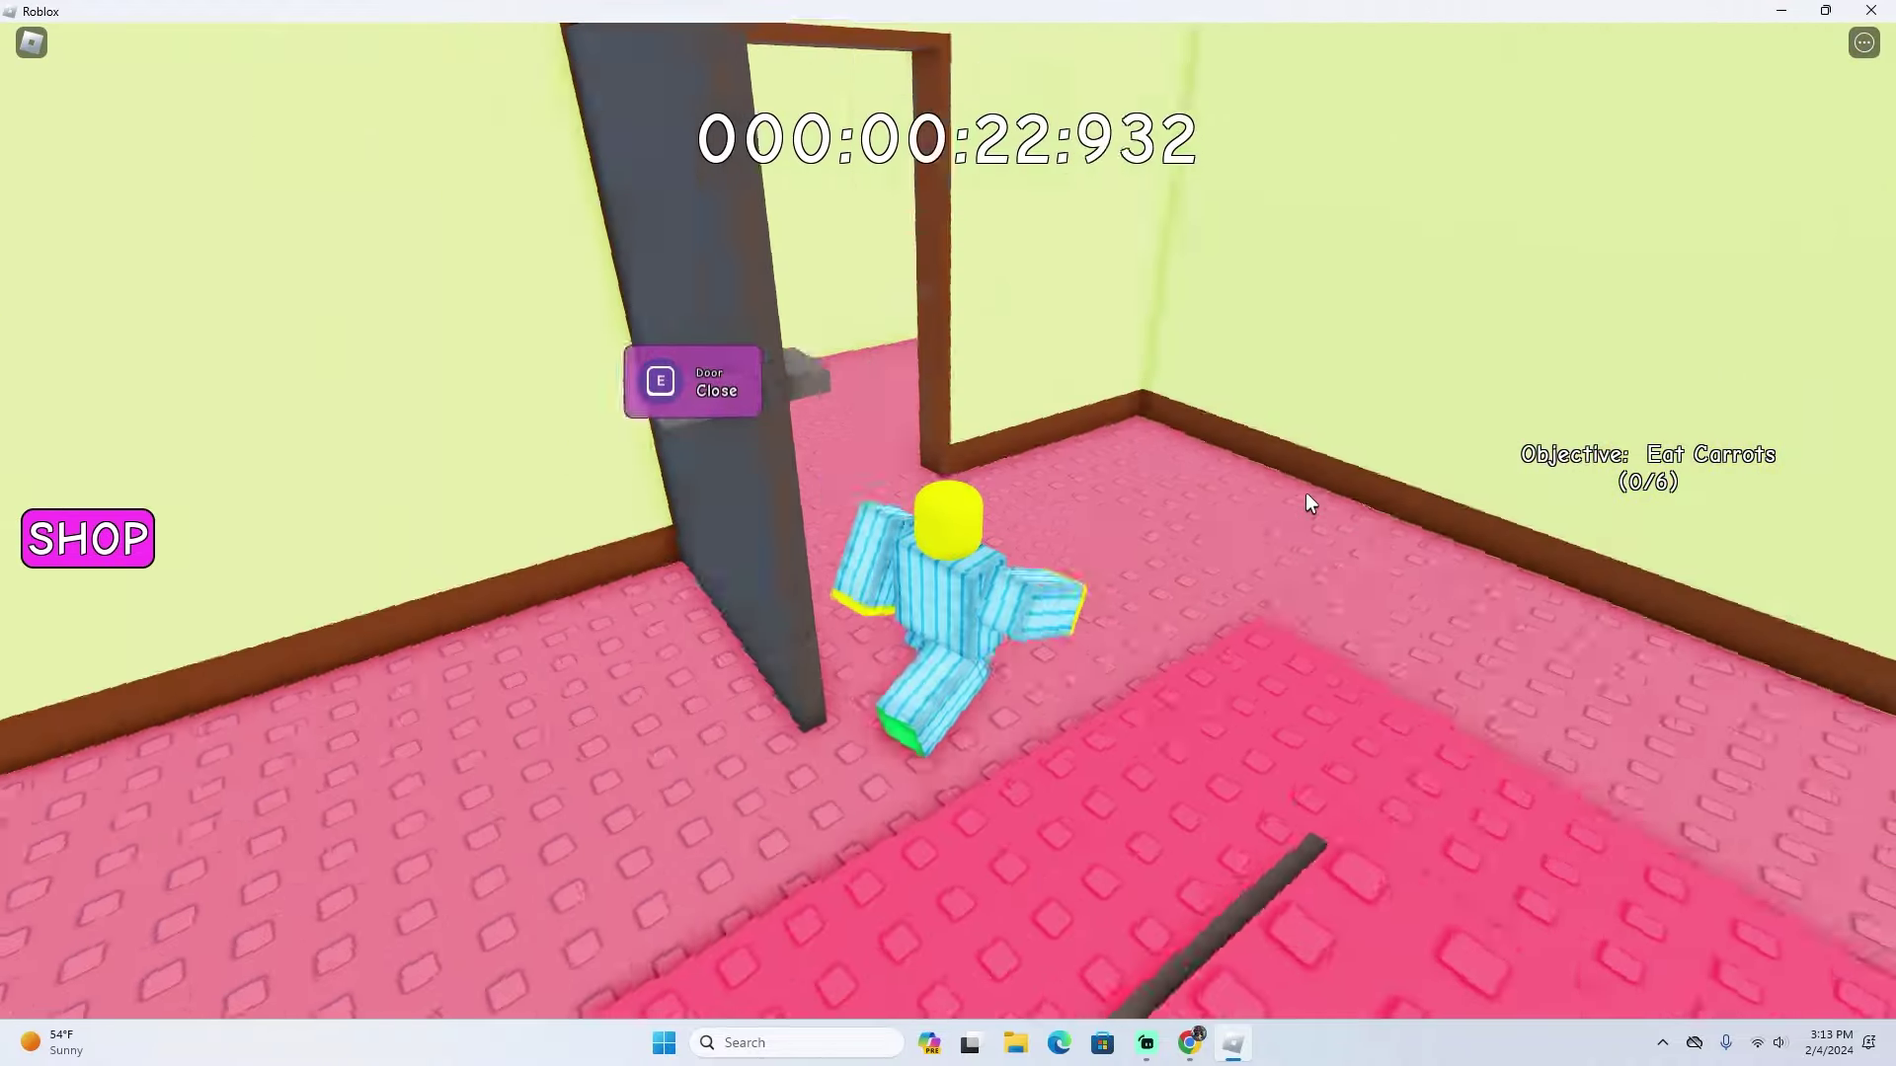
pyautogui.press('w')
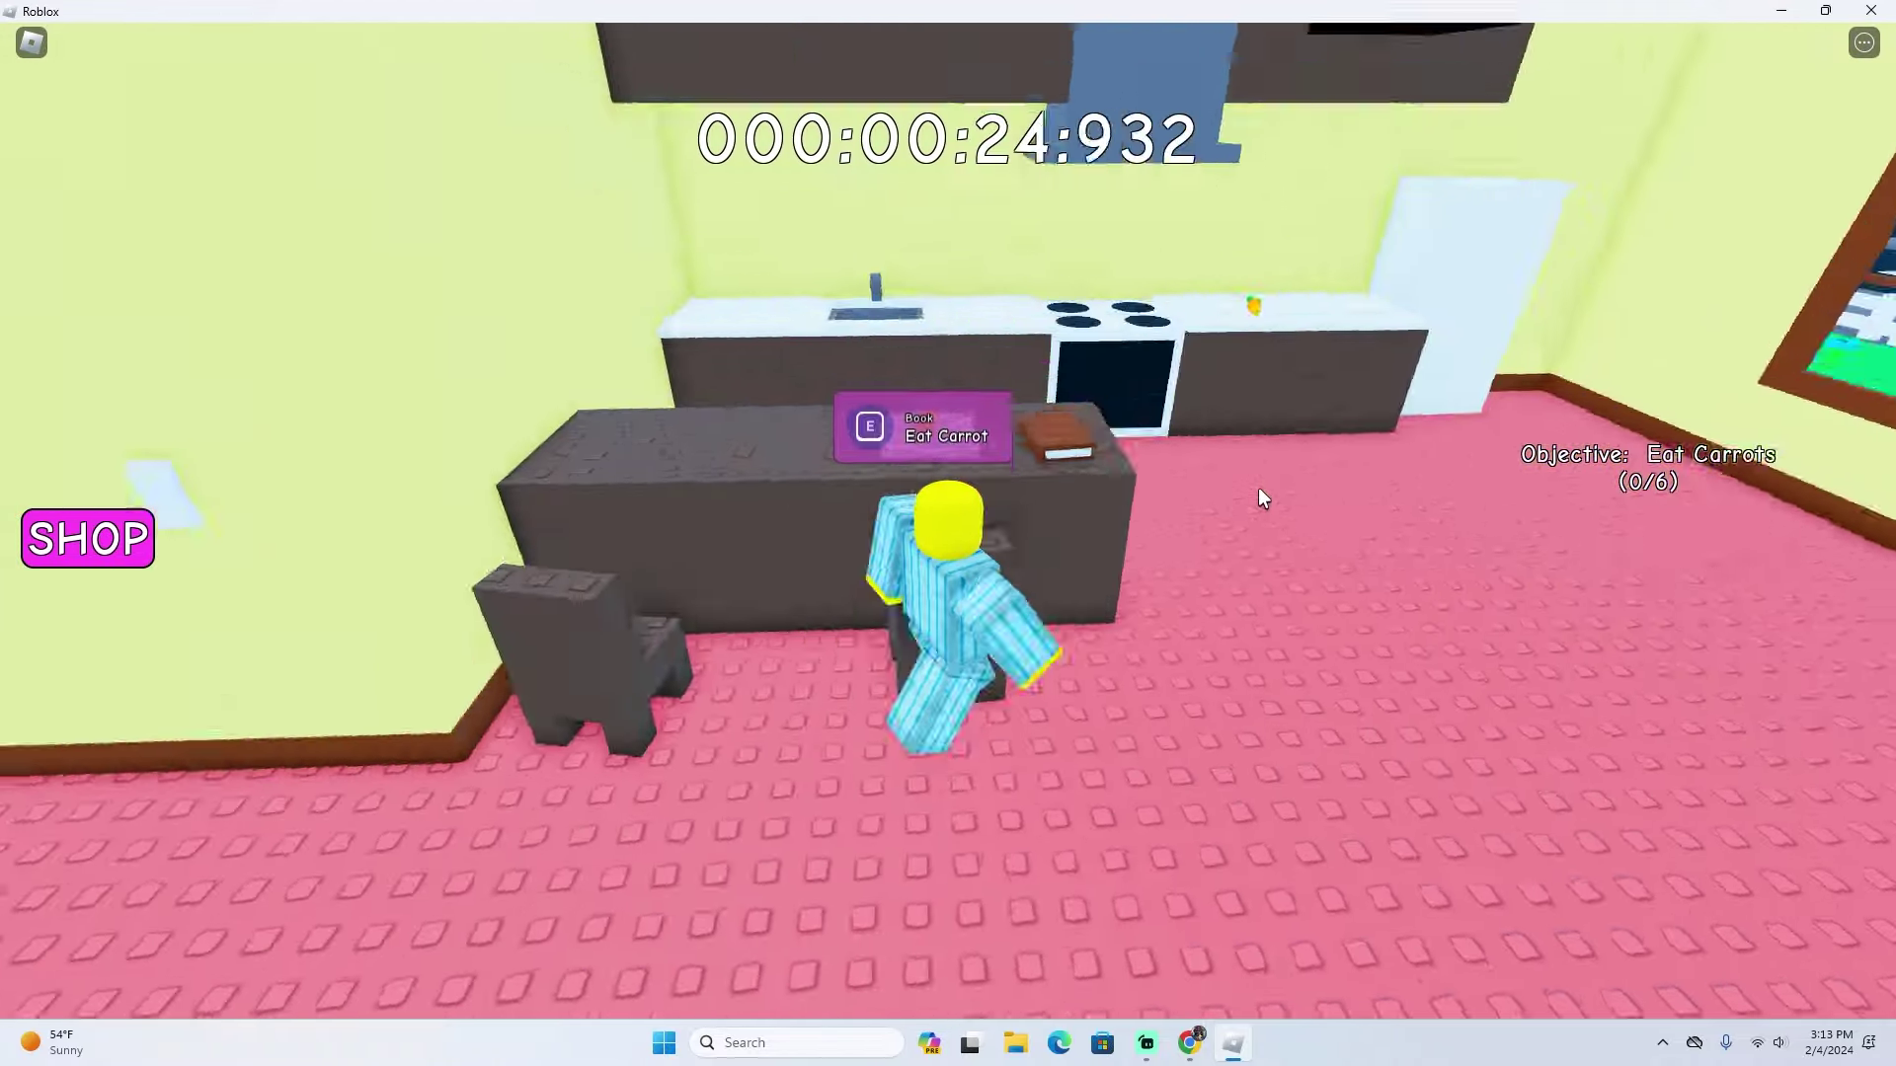
pyautogui.press('space')
pyautogui.press('w')
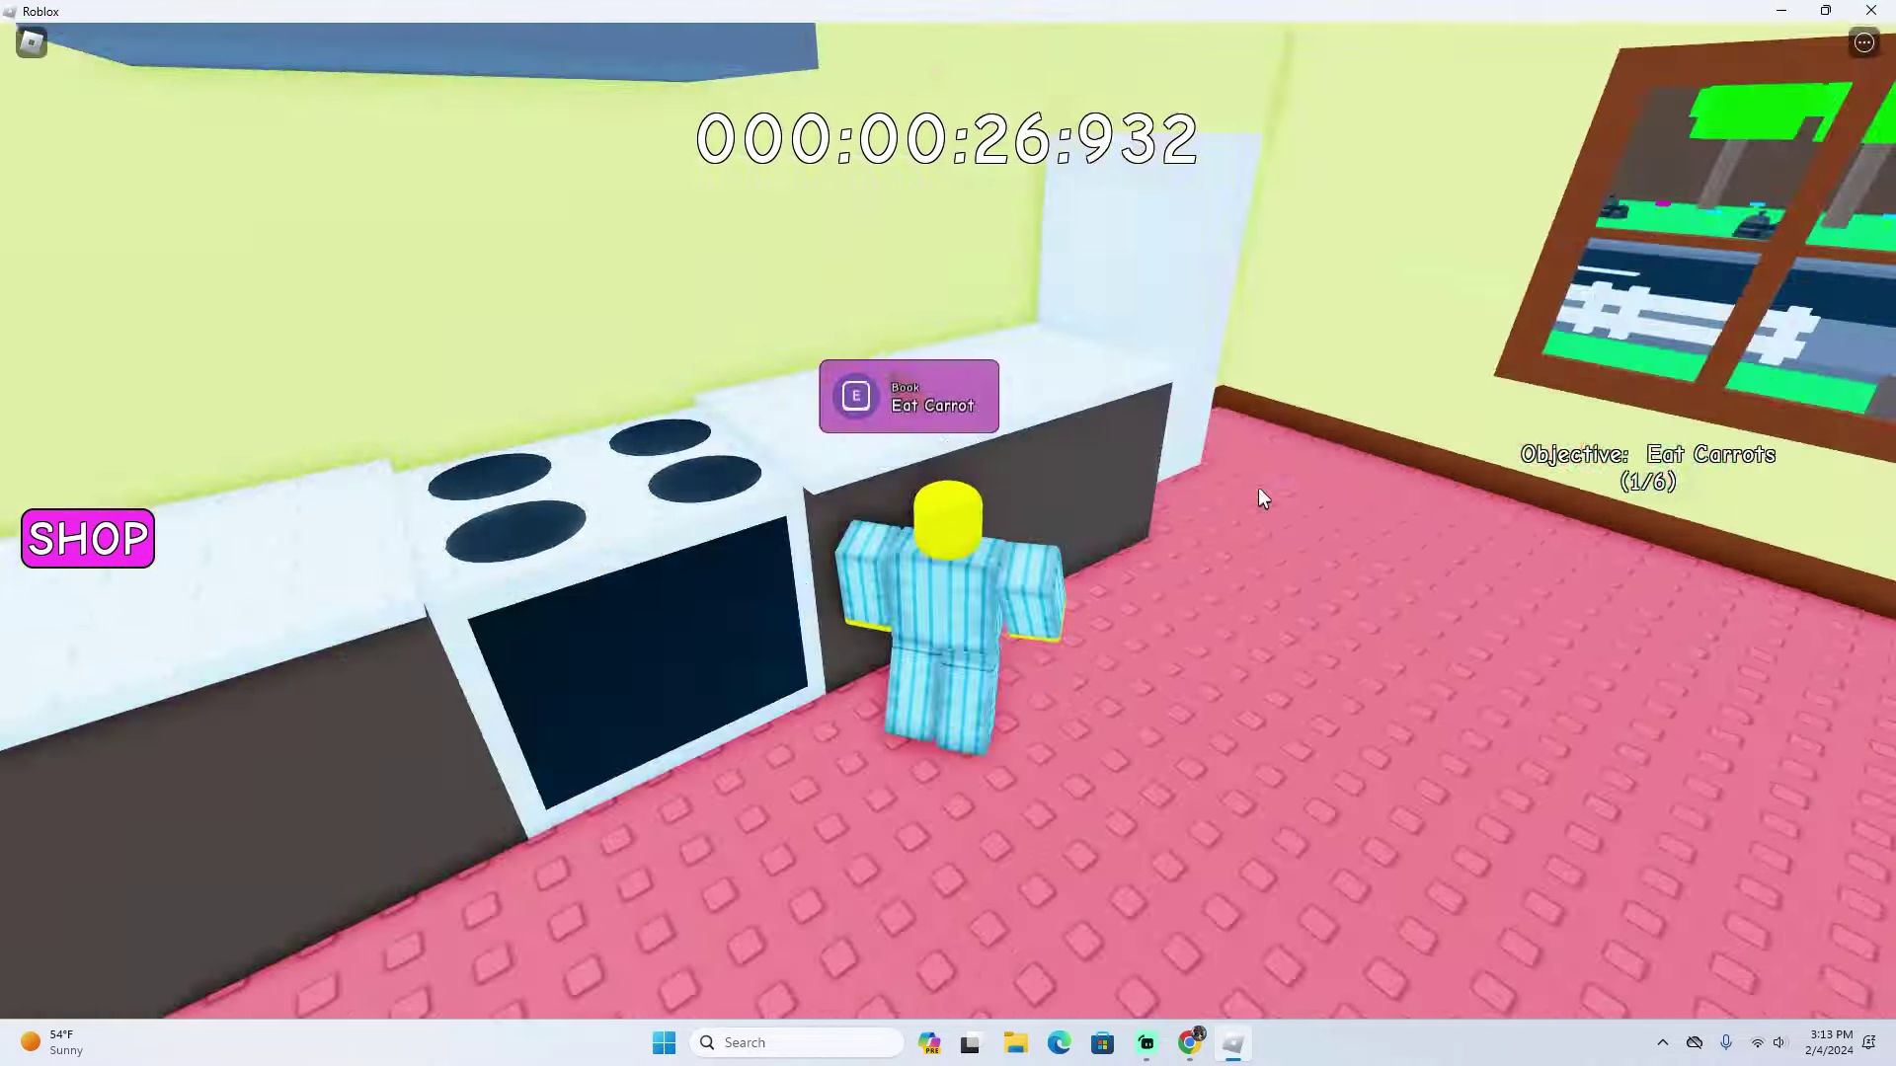
pyautogui.press('w')
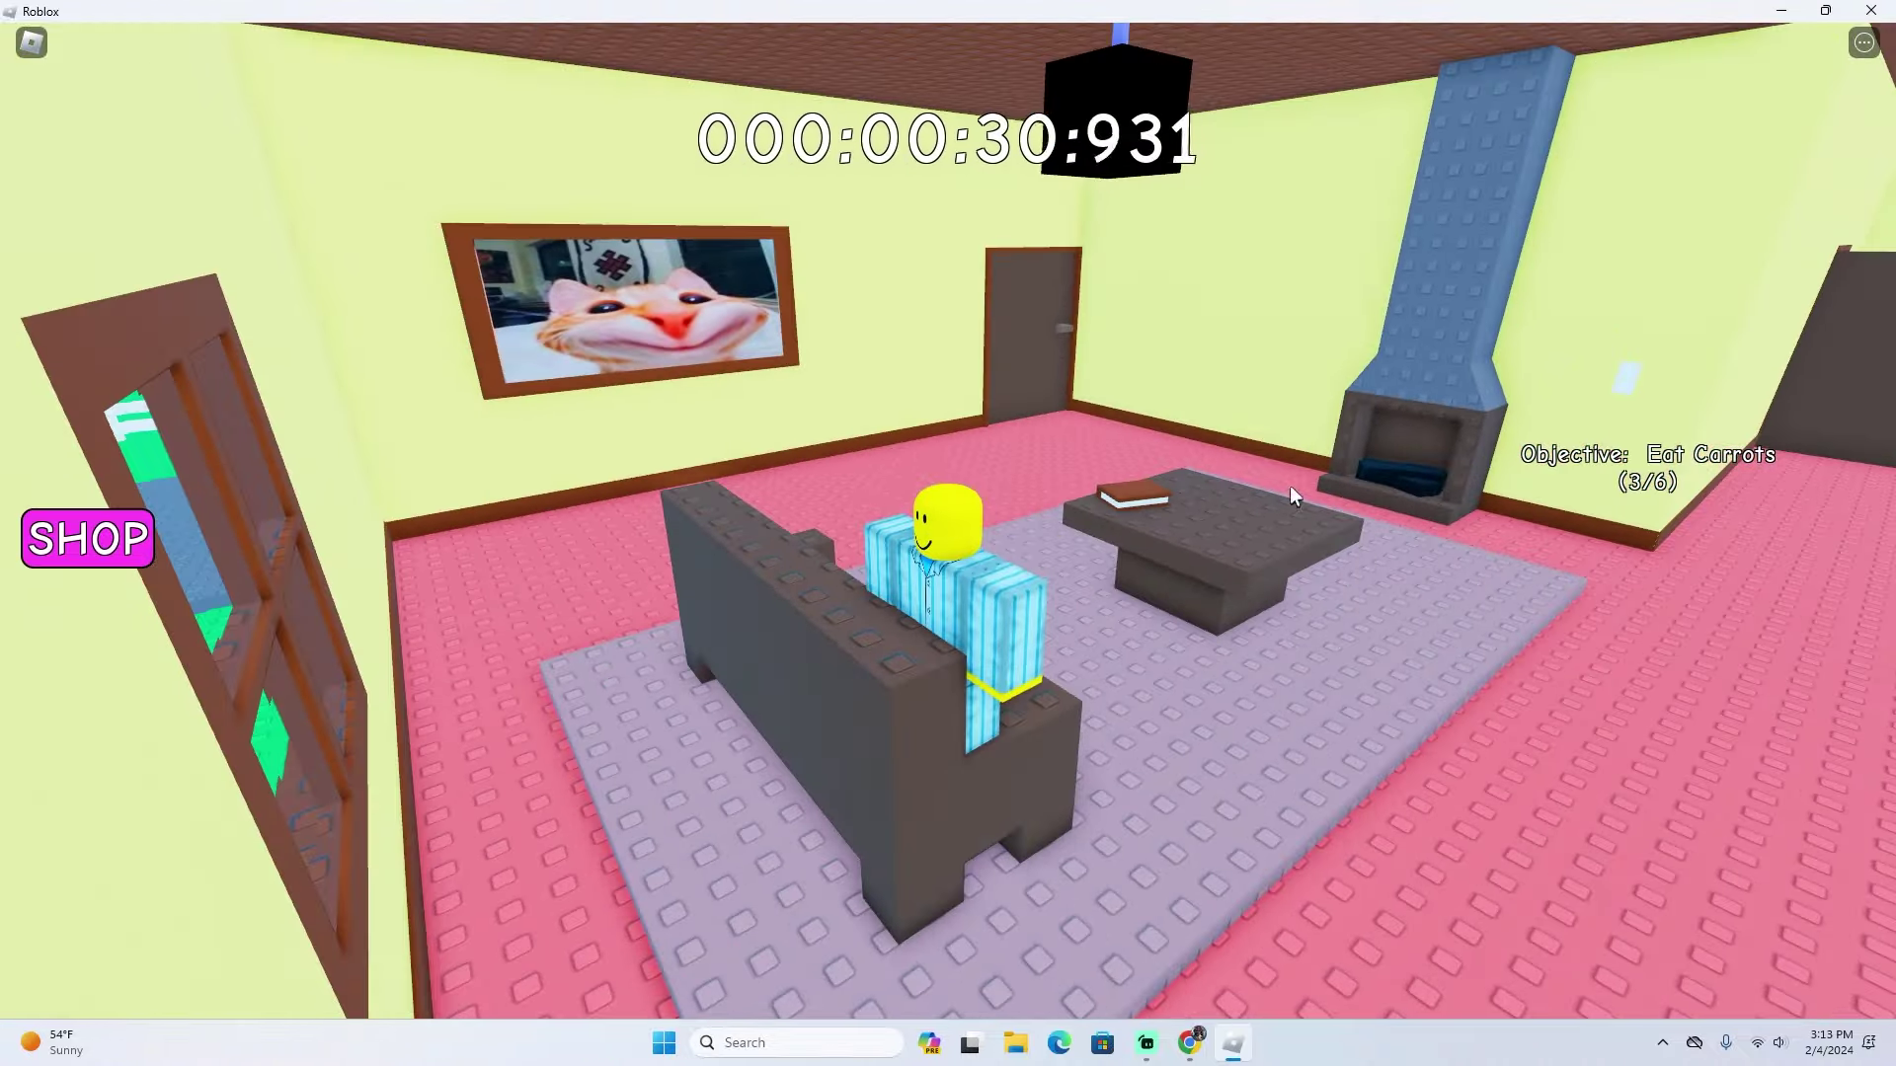
pyautogui.press('w')
pyautogui.press('w')
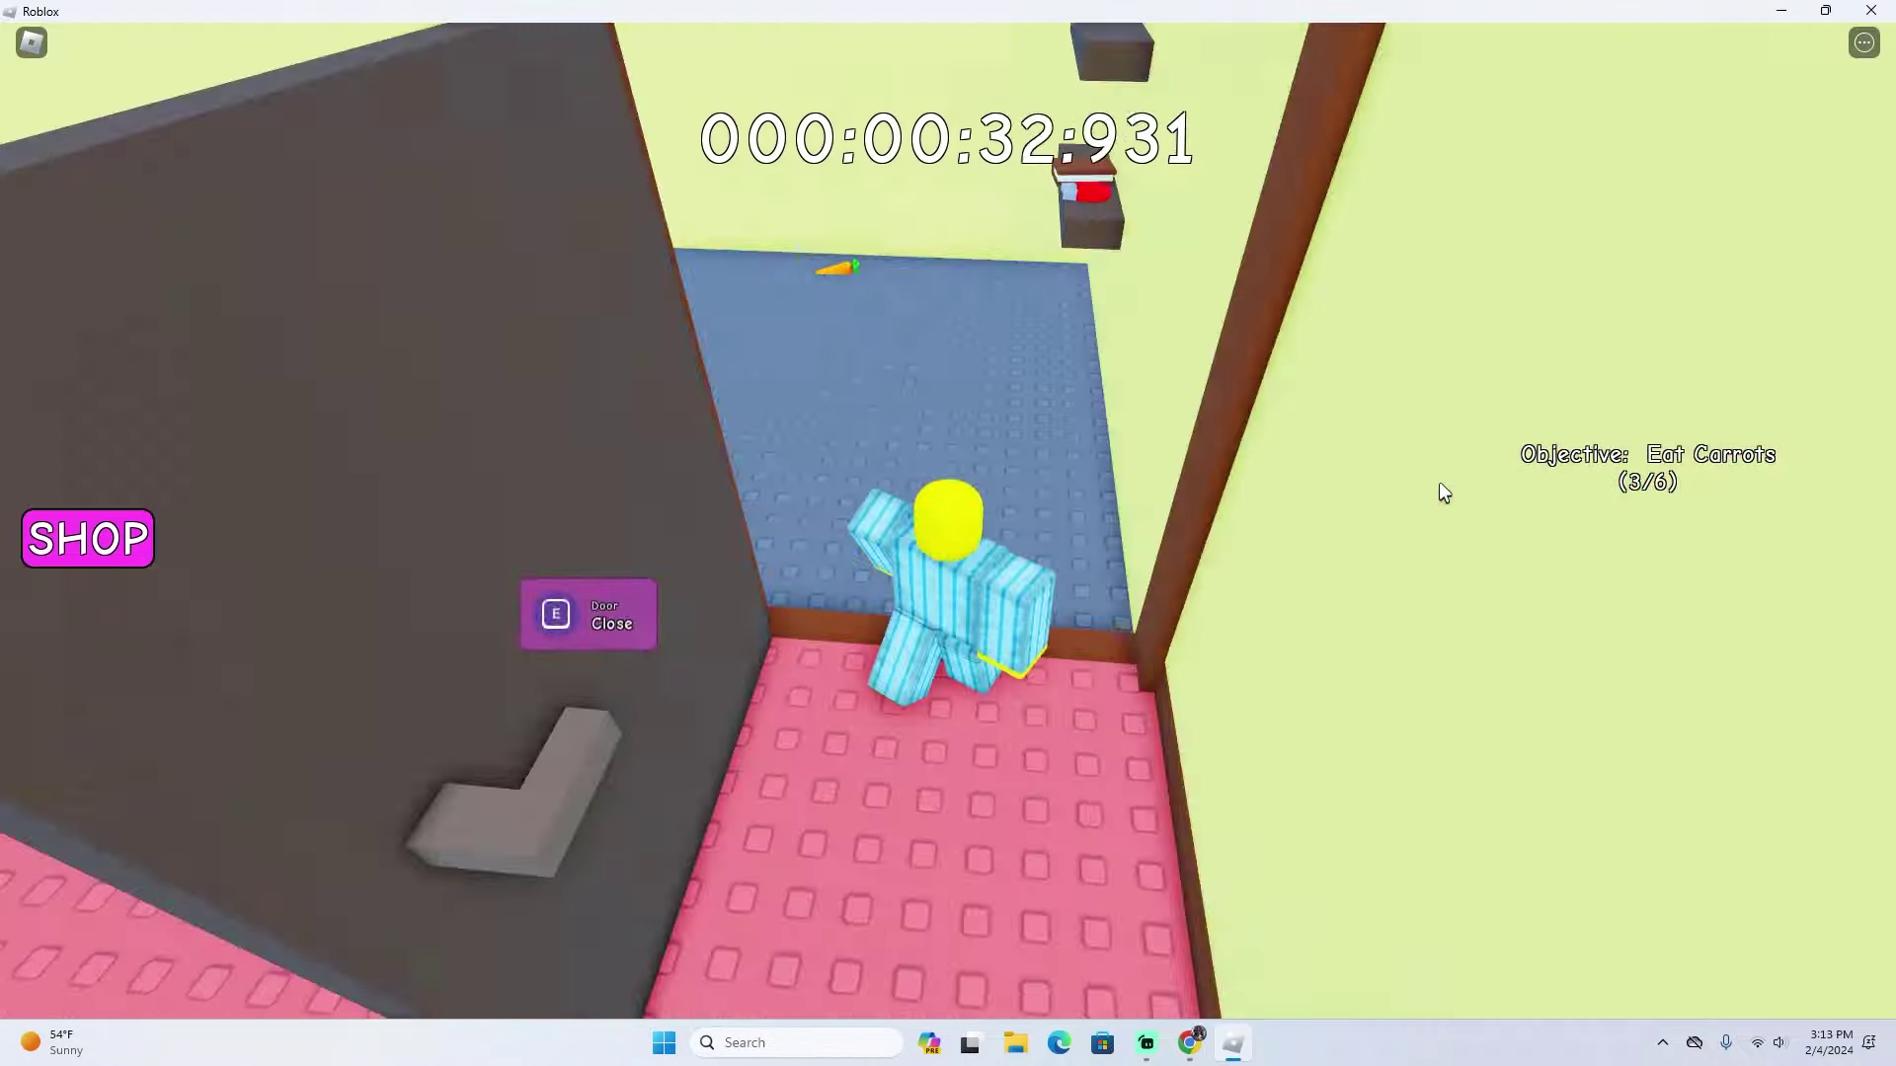
# Eat the bathroom carrot to reach 5/6 and dismiss the Speed Coil offer.
pyautogui.press('w')
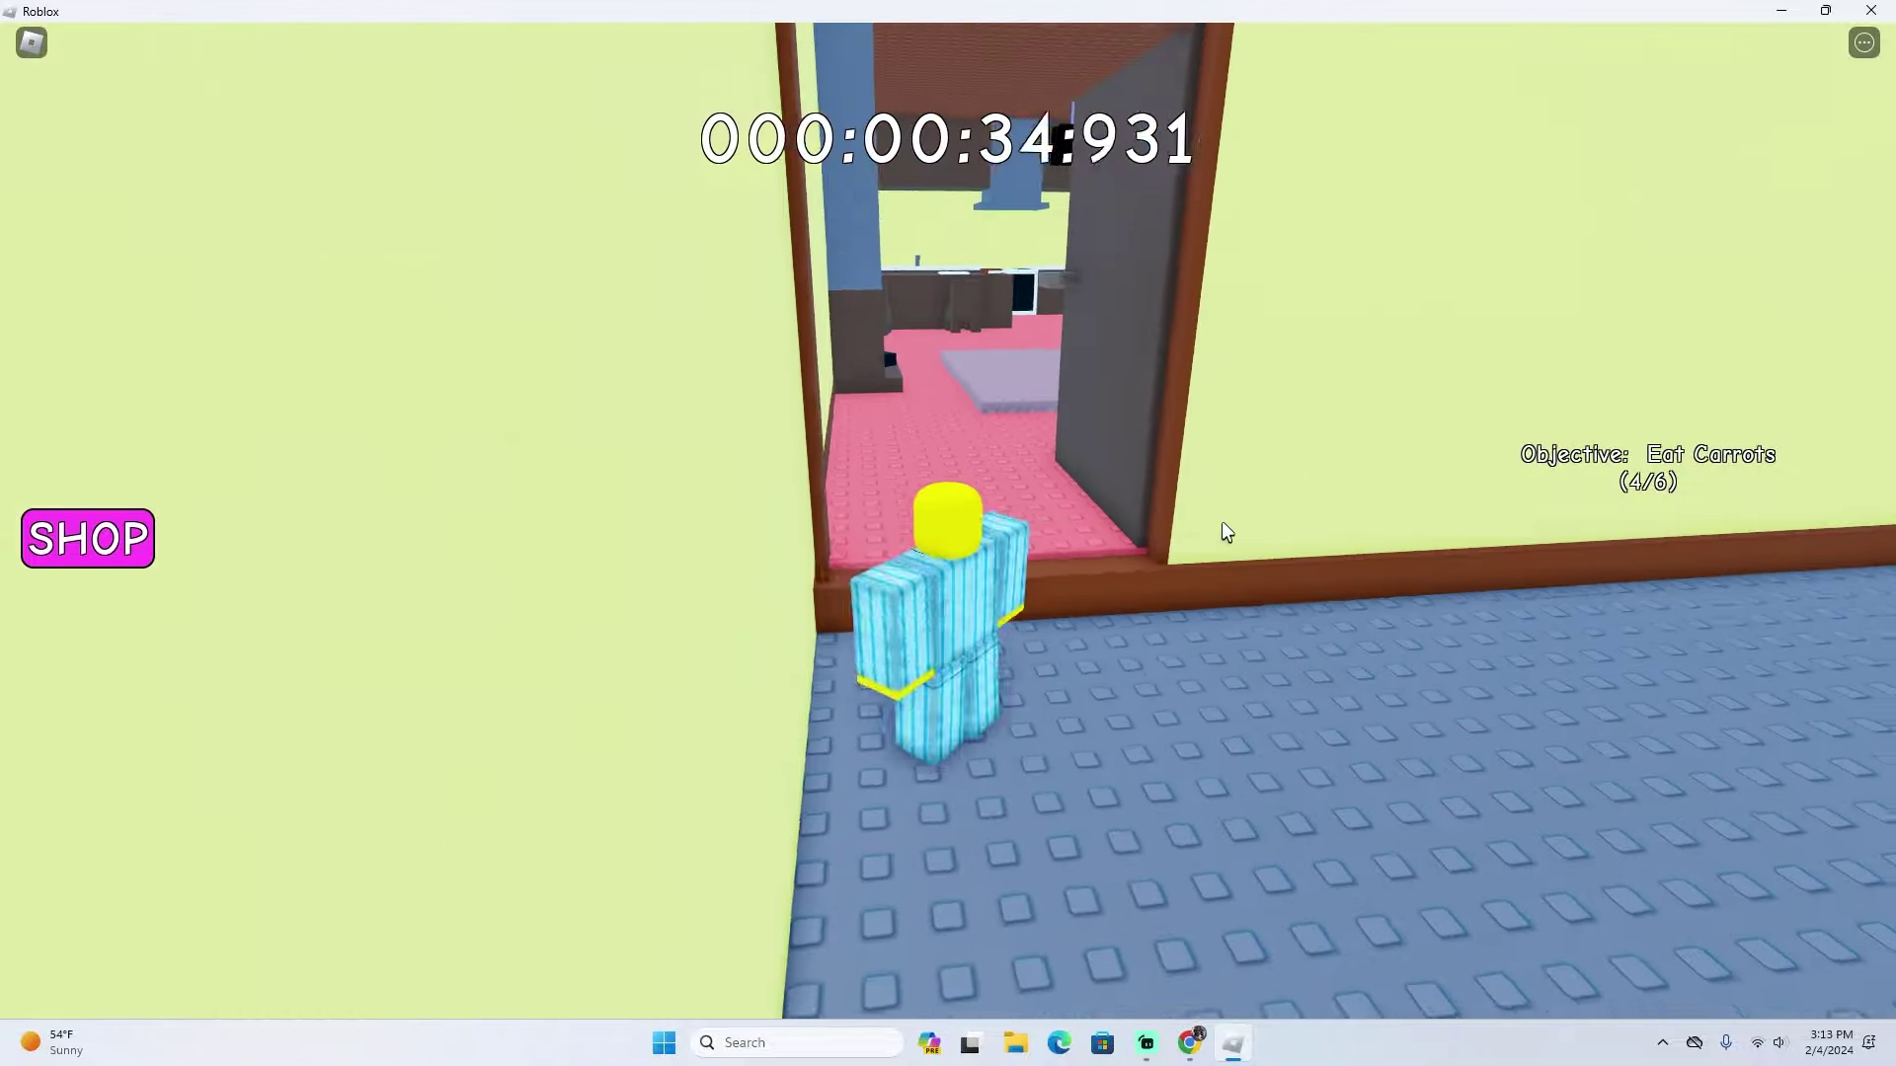
pyautogui.press('w')
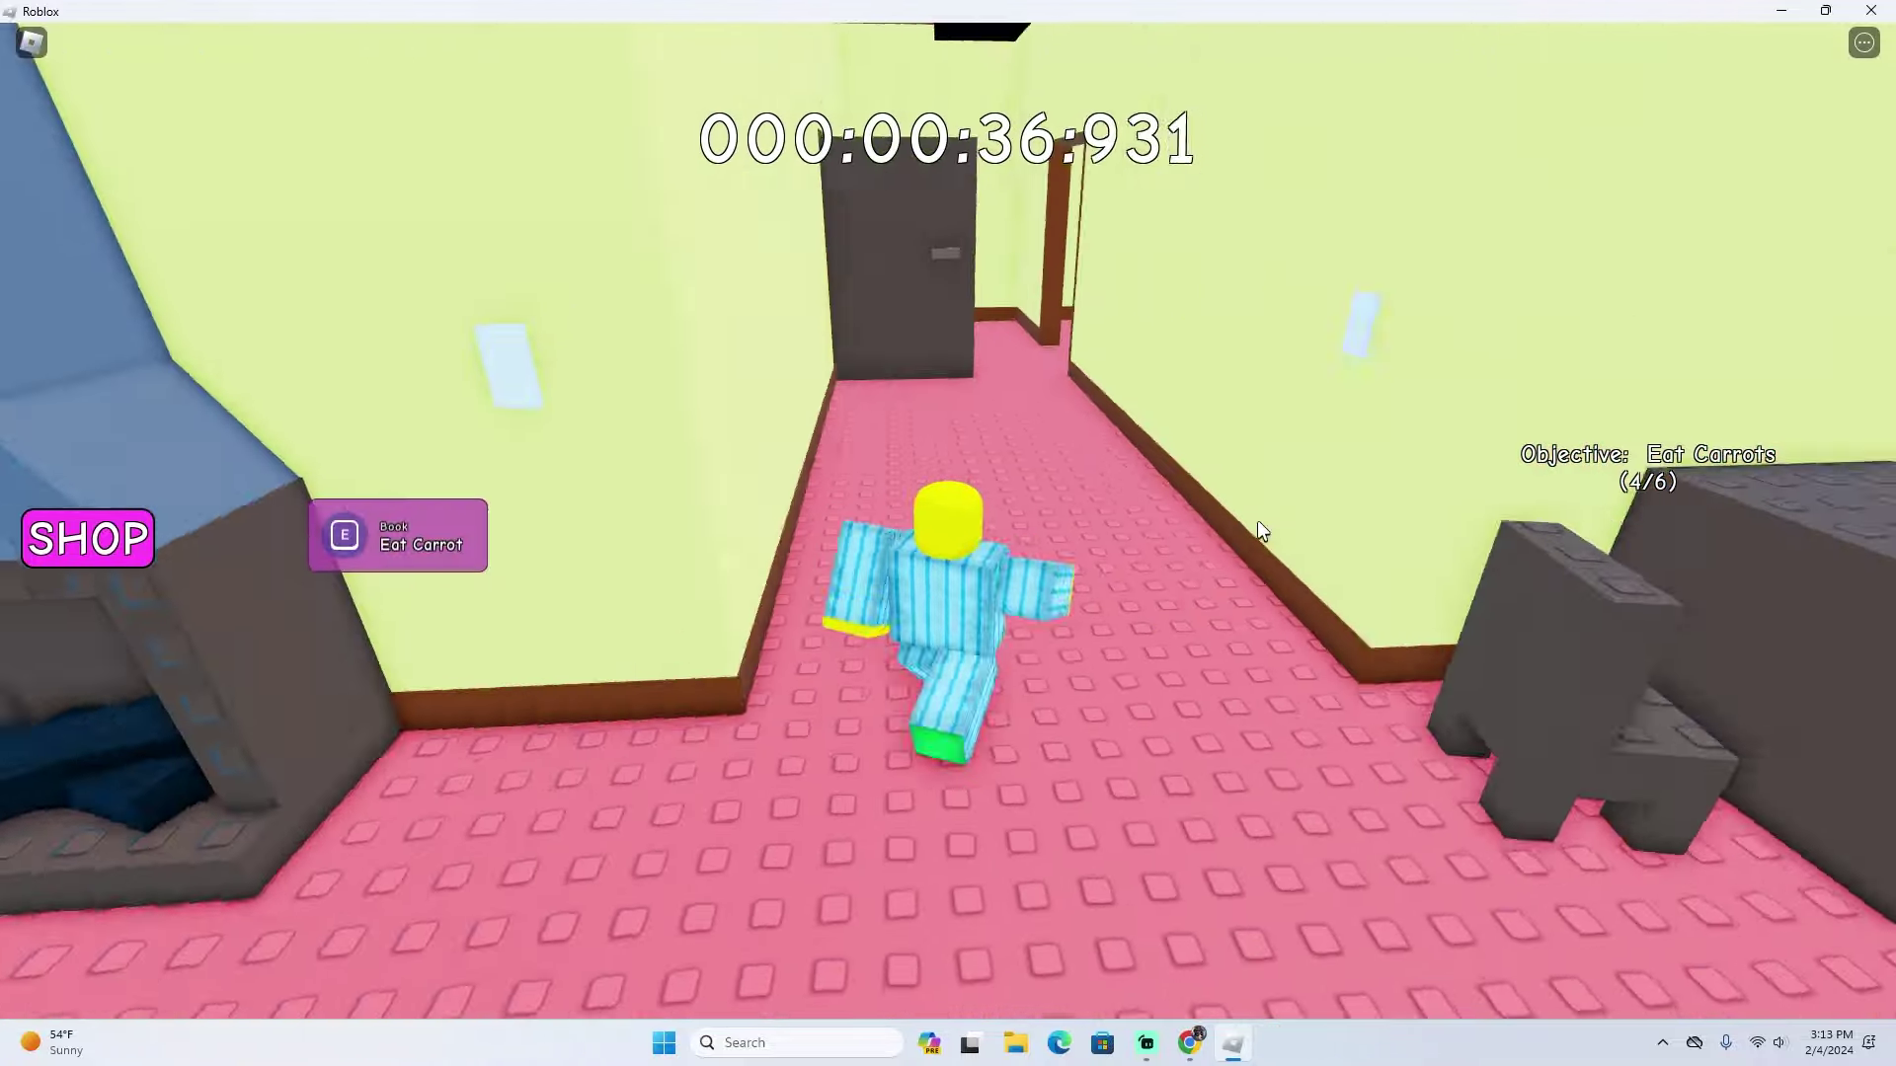
pyautogui.press('w')
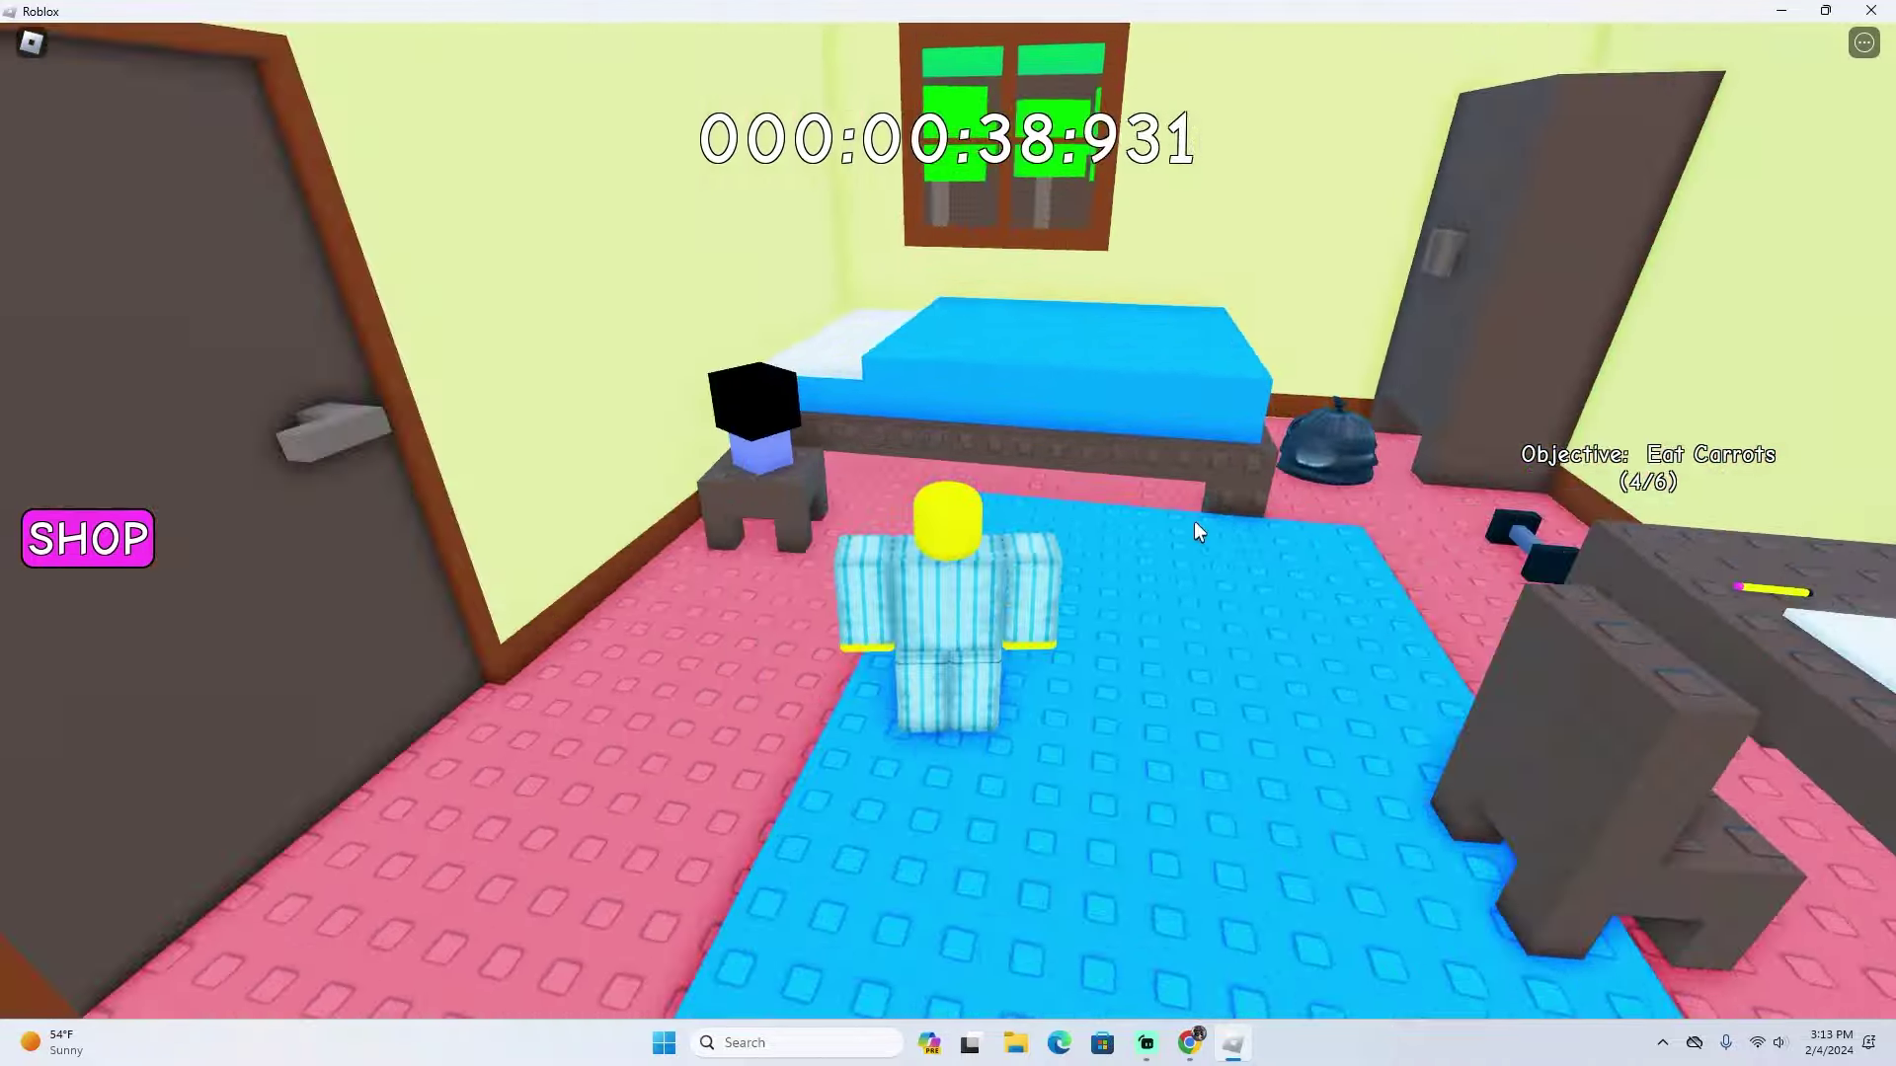
pyautogui.press('w')
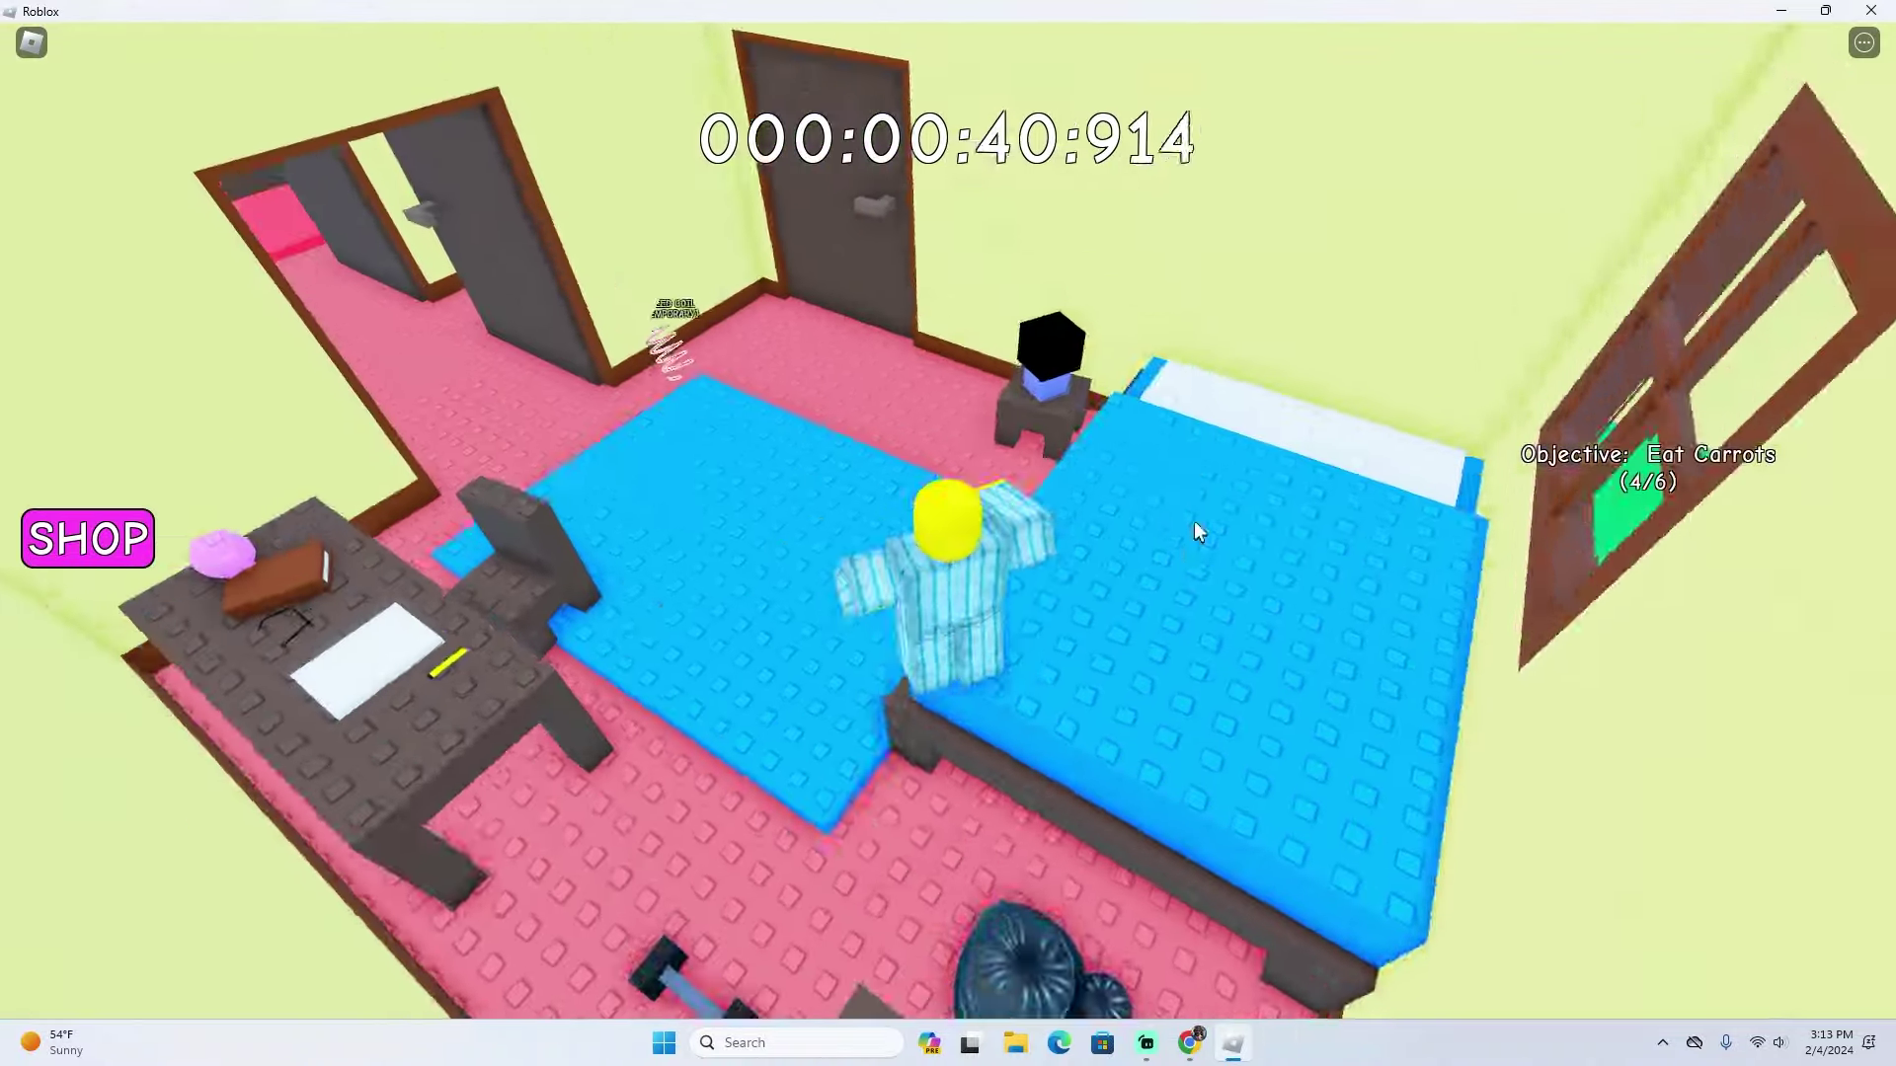
pyautogui.press('w')
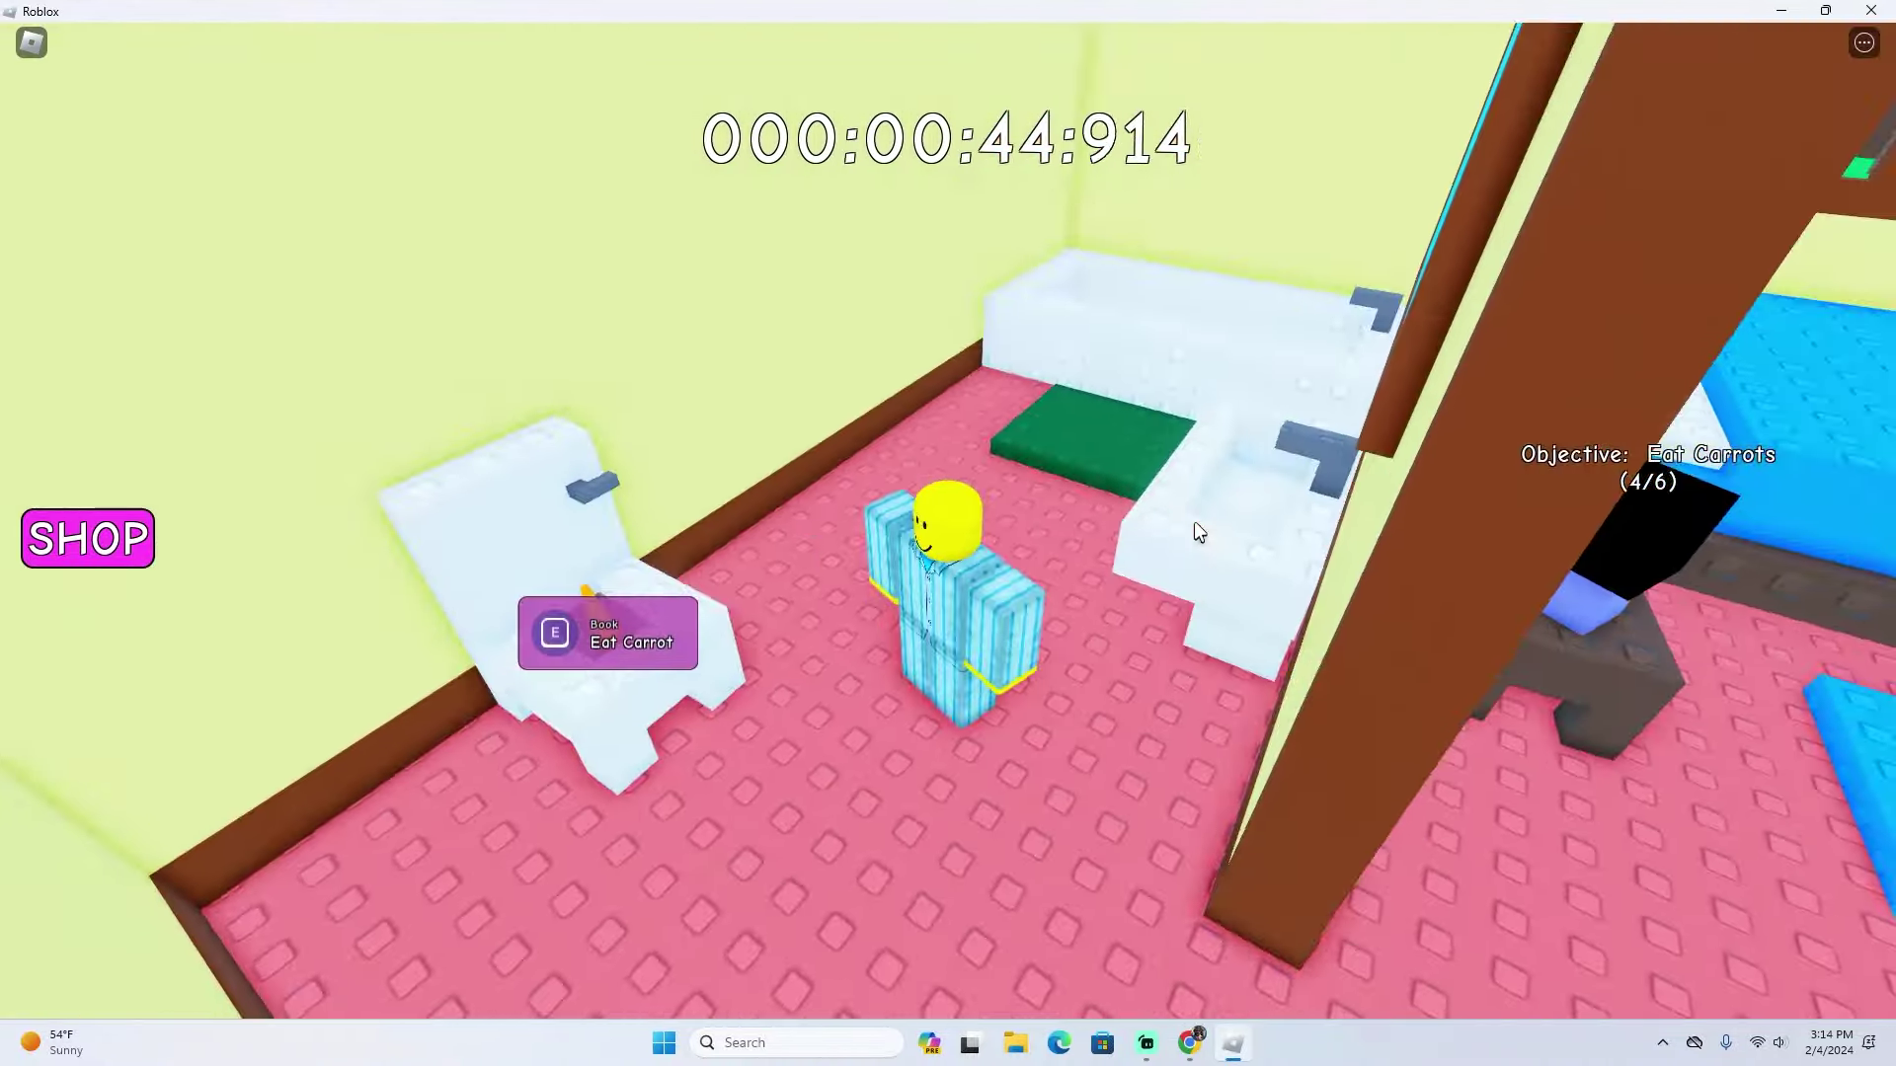
pyautogui.press('e')
pyautogui.press('w')
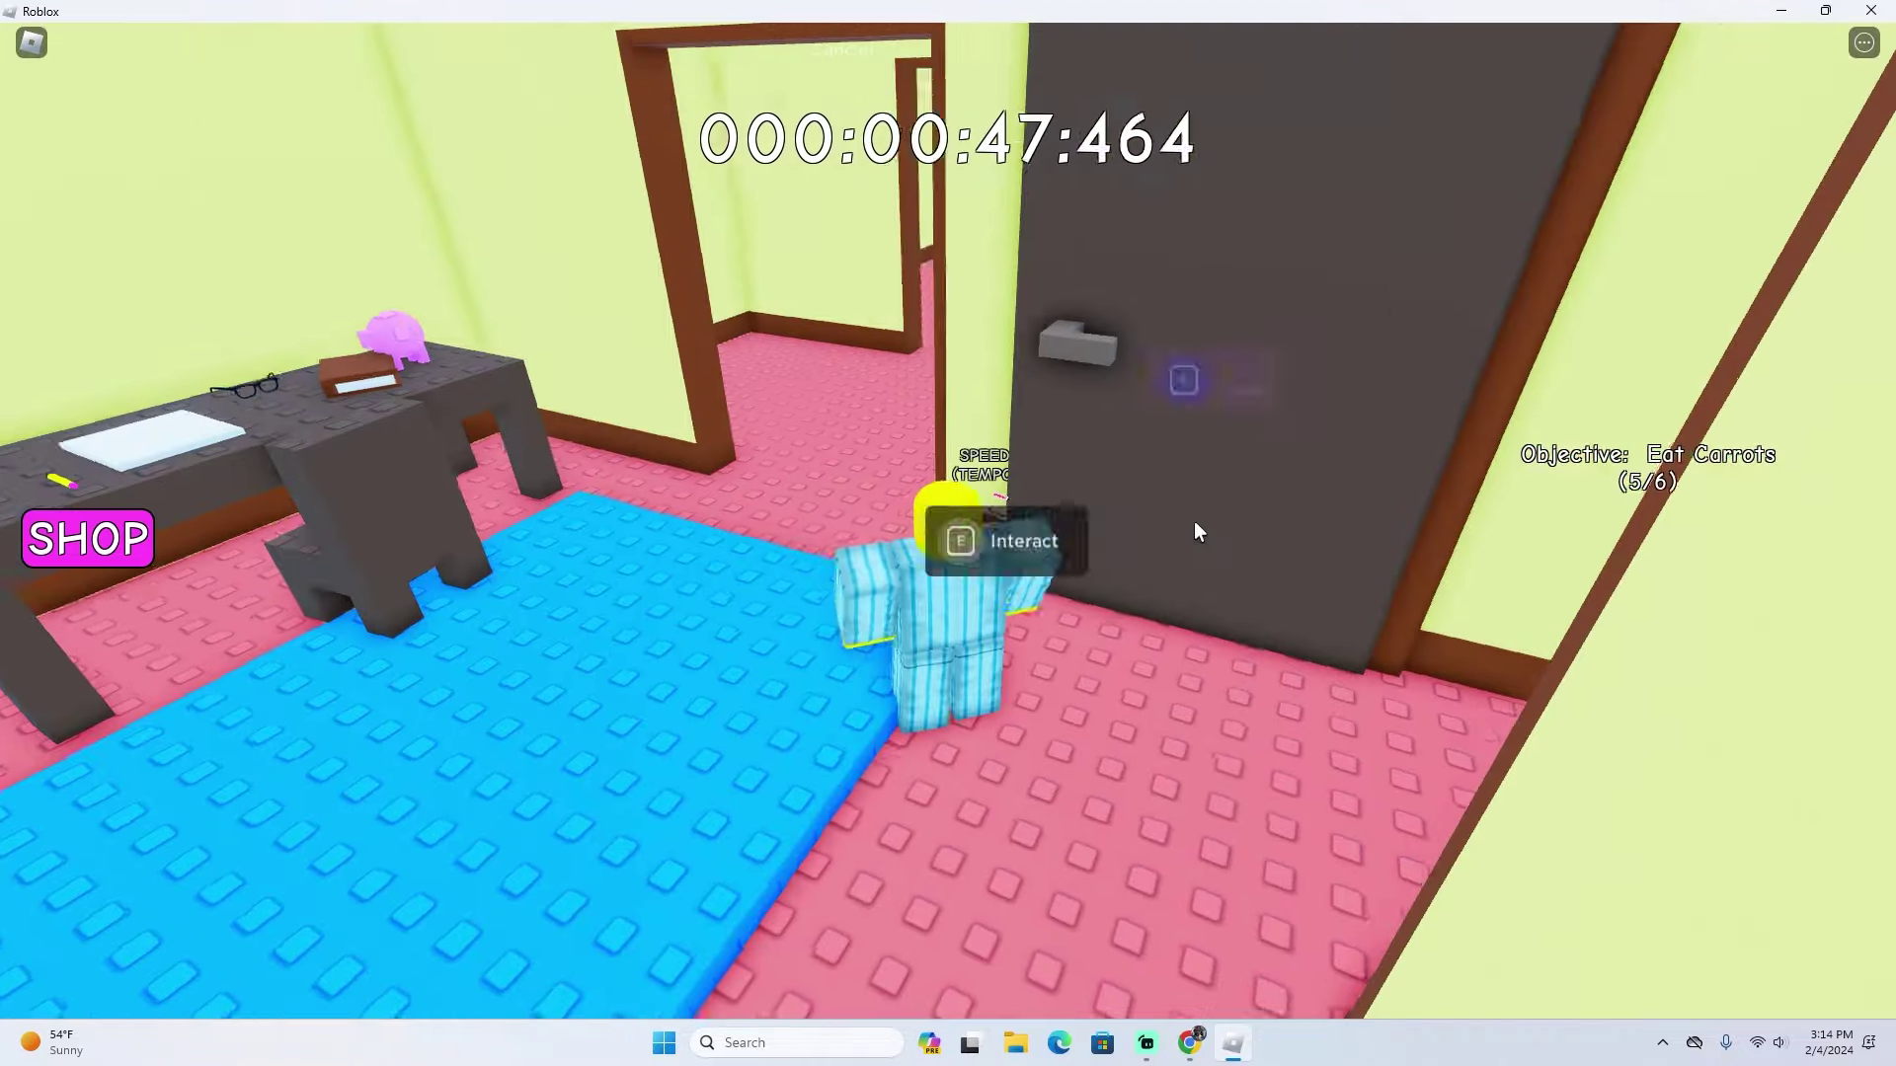
pyautogui.press('e')
pyautogui.click(859, 563)
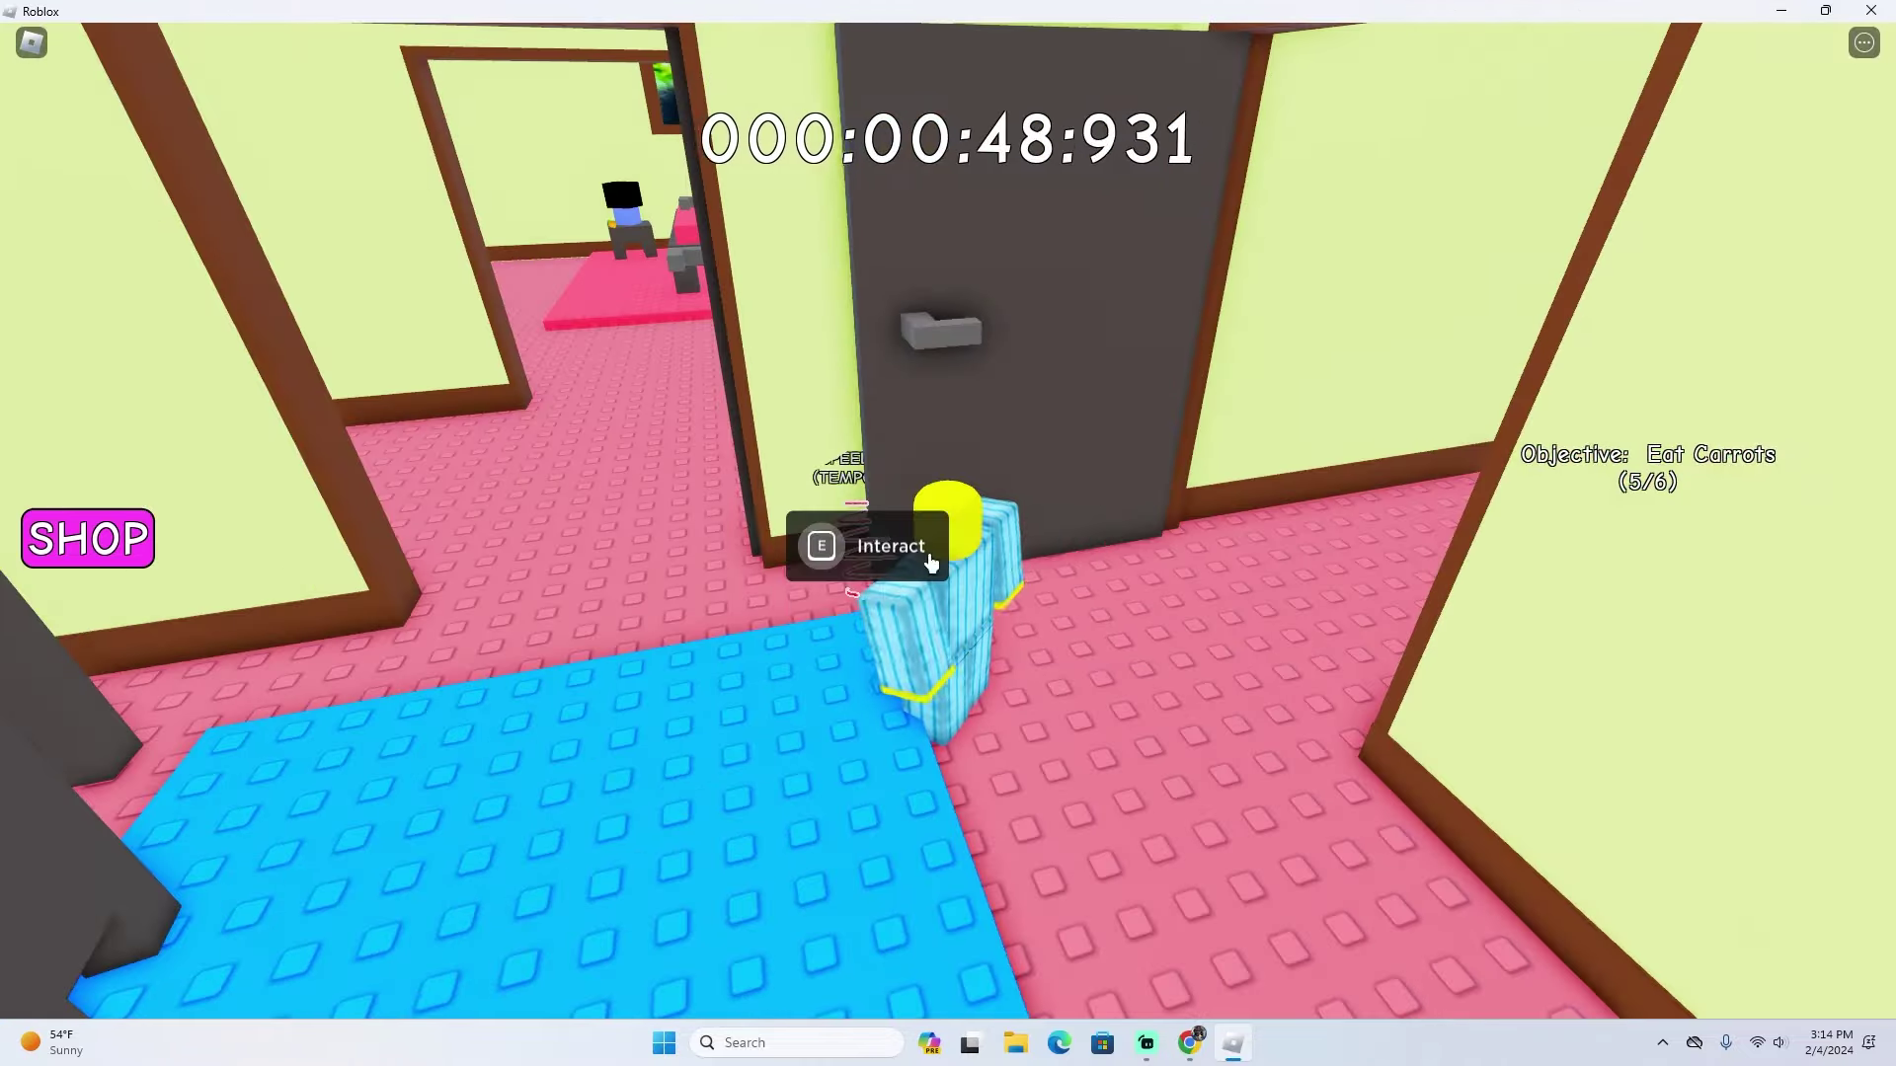
# Talk to Mom in her bedroom; she refuses at 15 brain, unlocking Read Books (0/5).
pyautogui.press('w')
pyautogui.press('w')
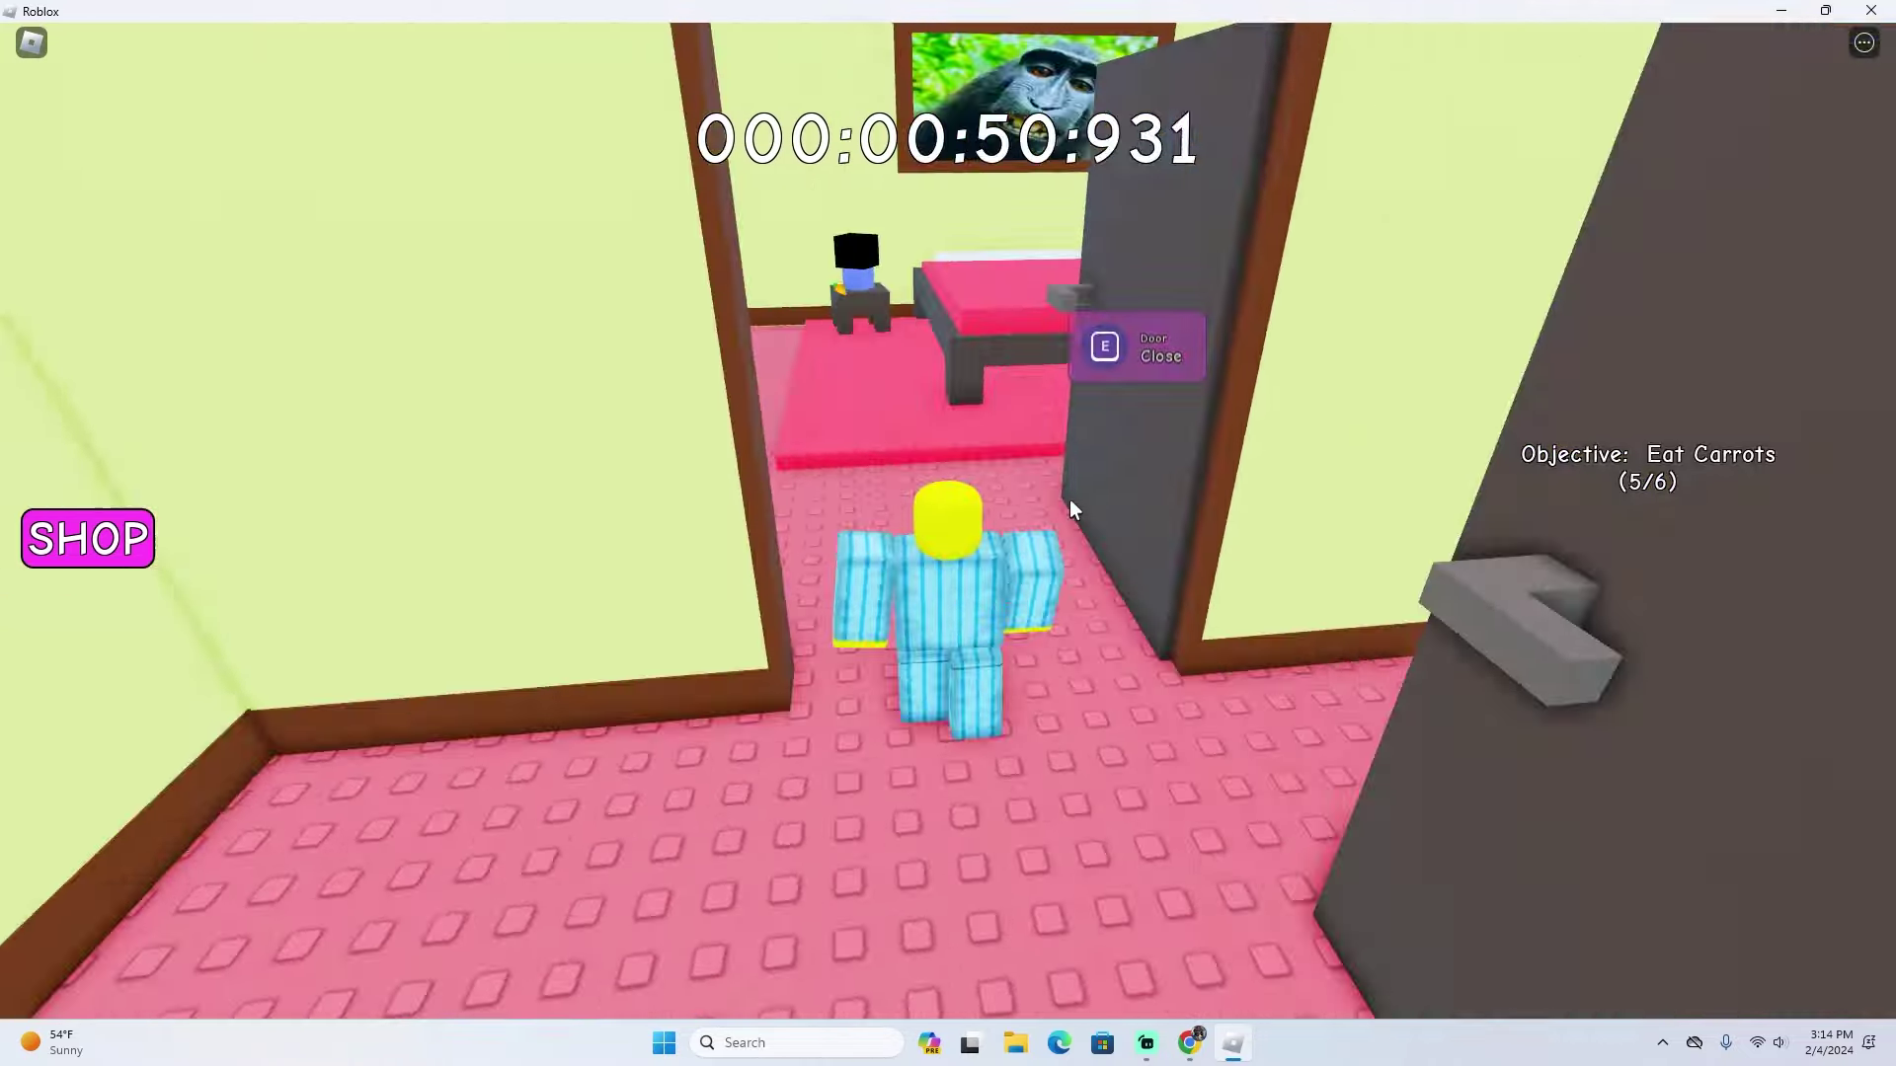
pyautogui.press('w')
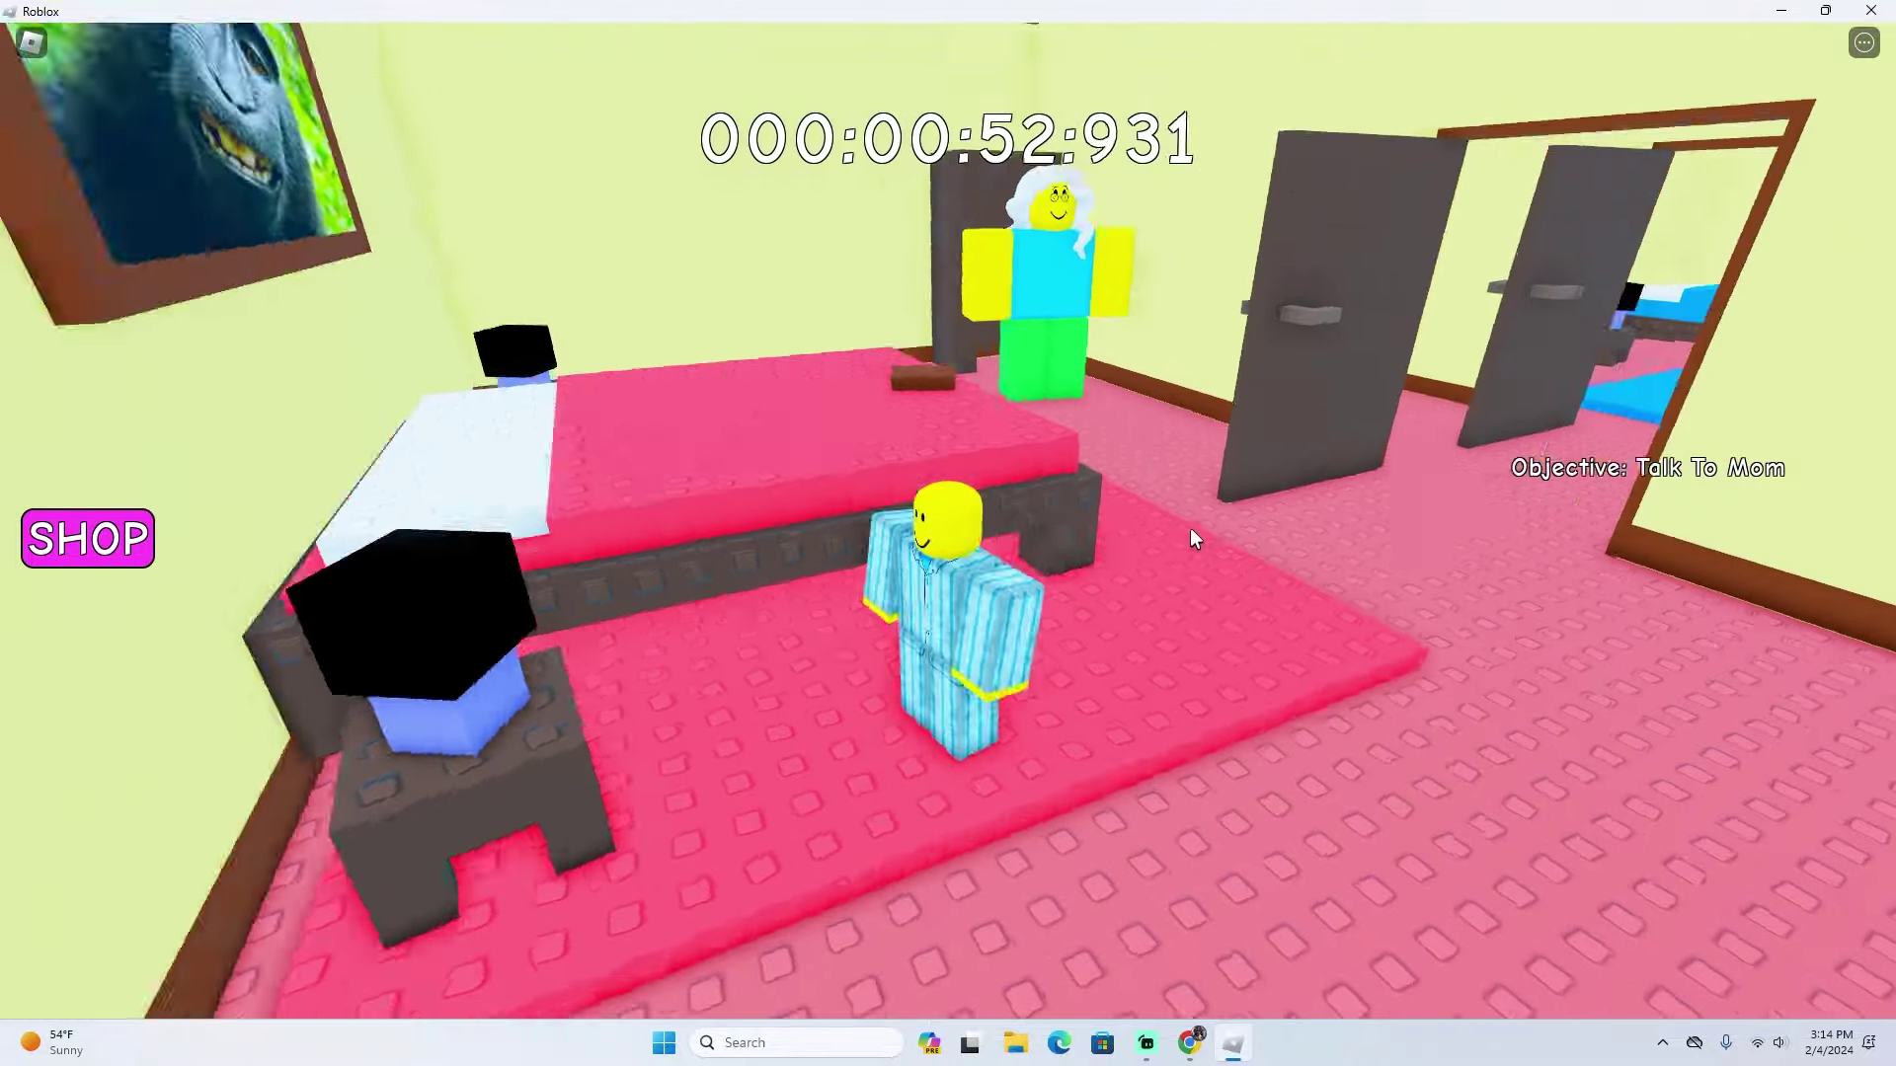
pyautogui.press('w')
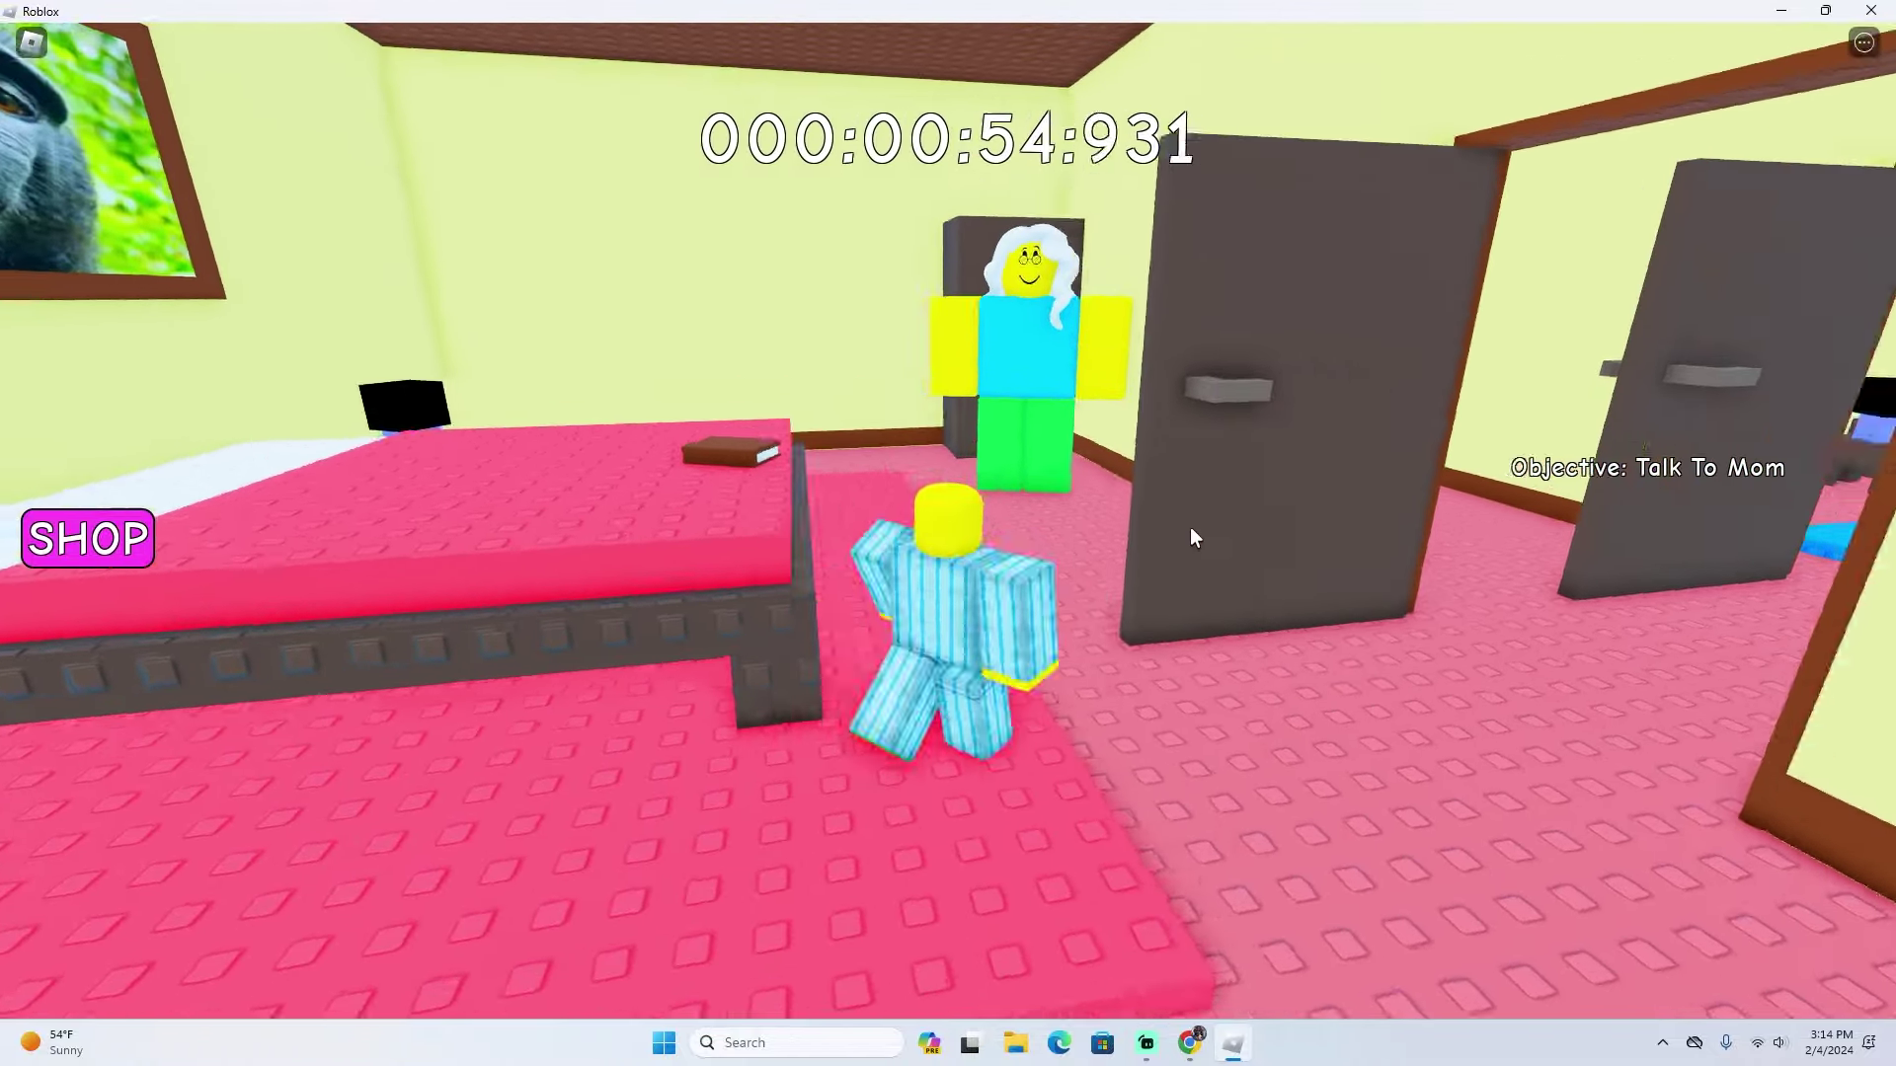
pyautogui.press('s')
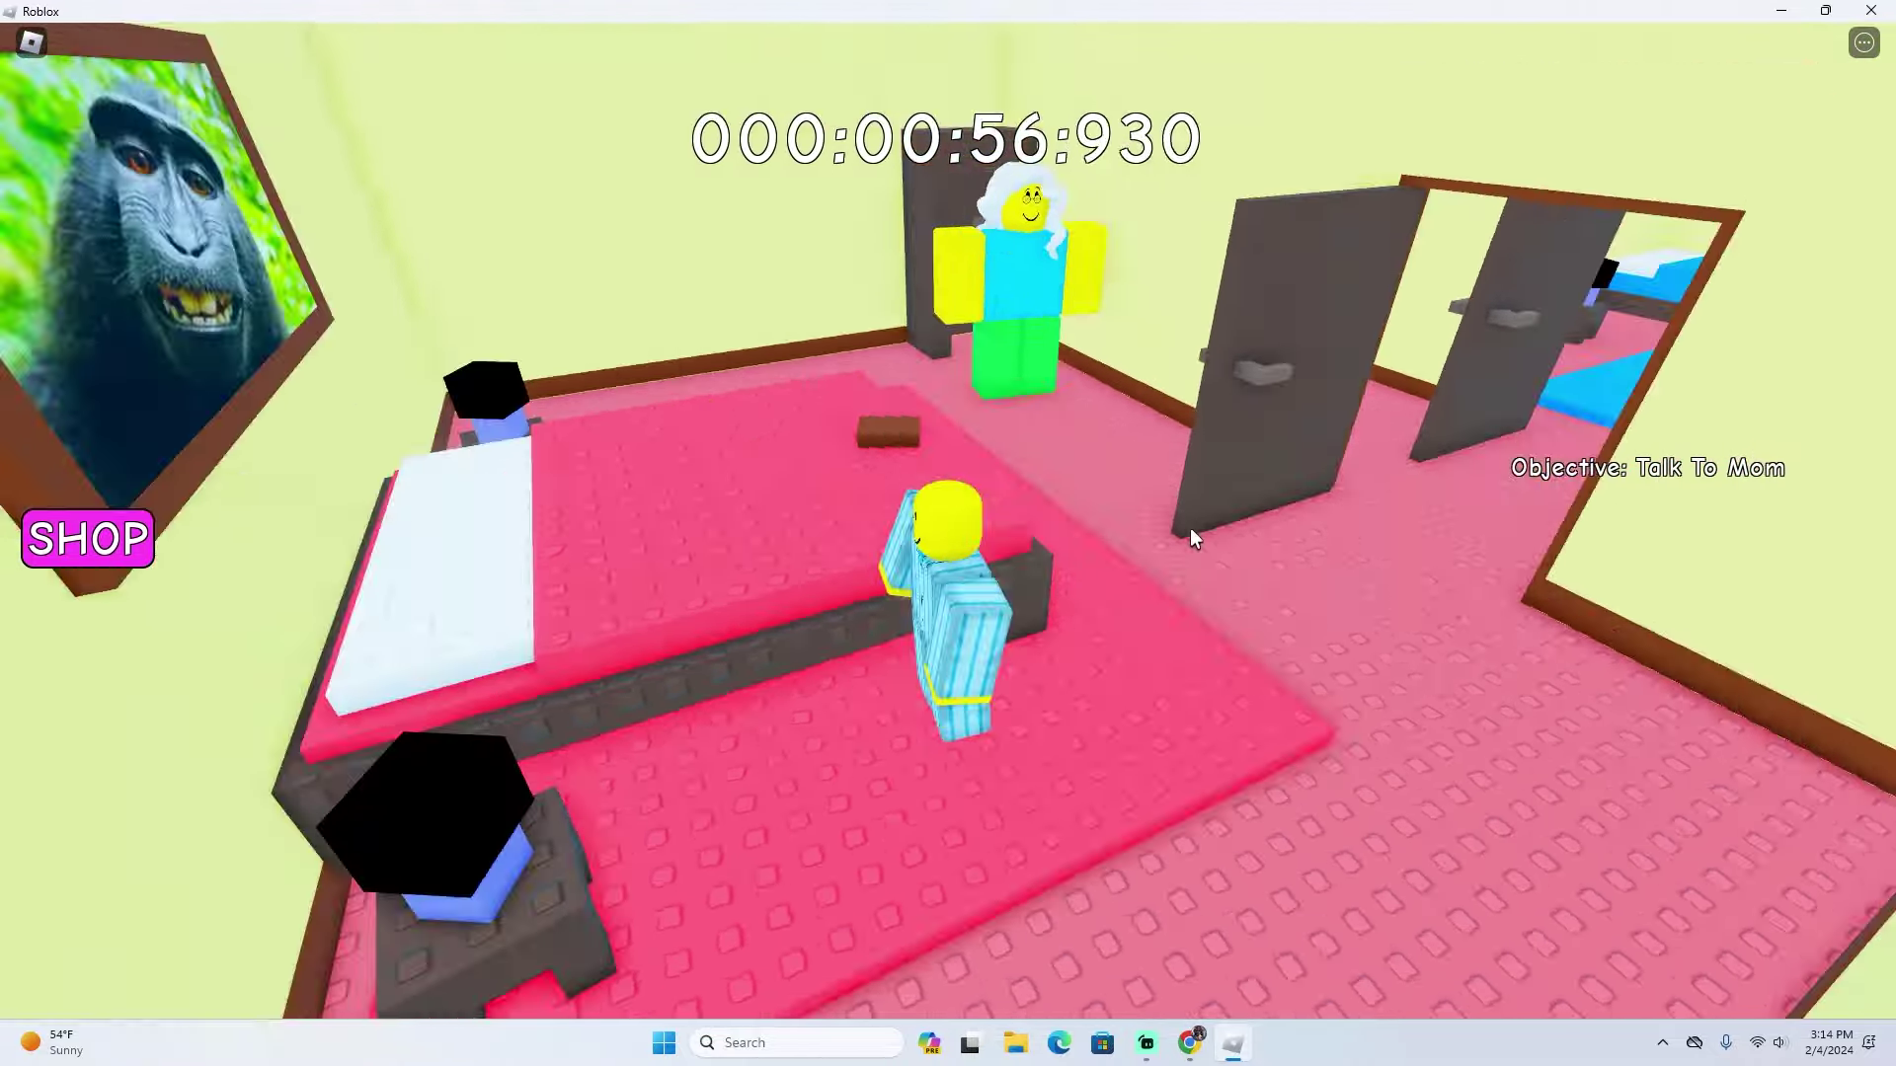
pyautogui.press('w')
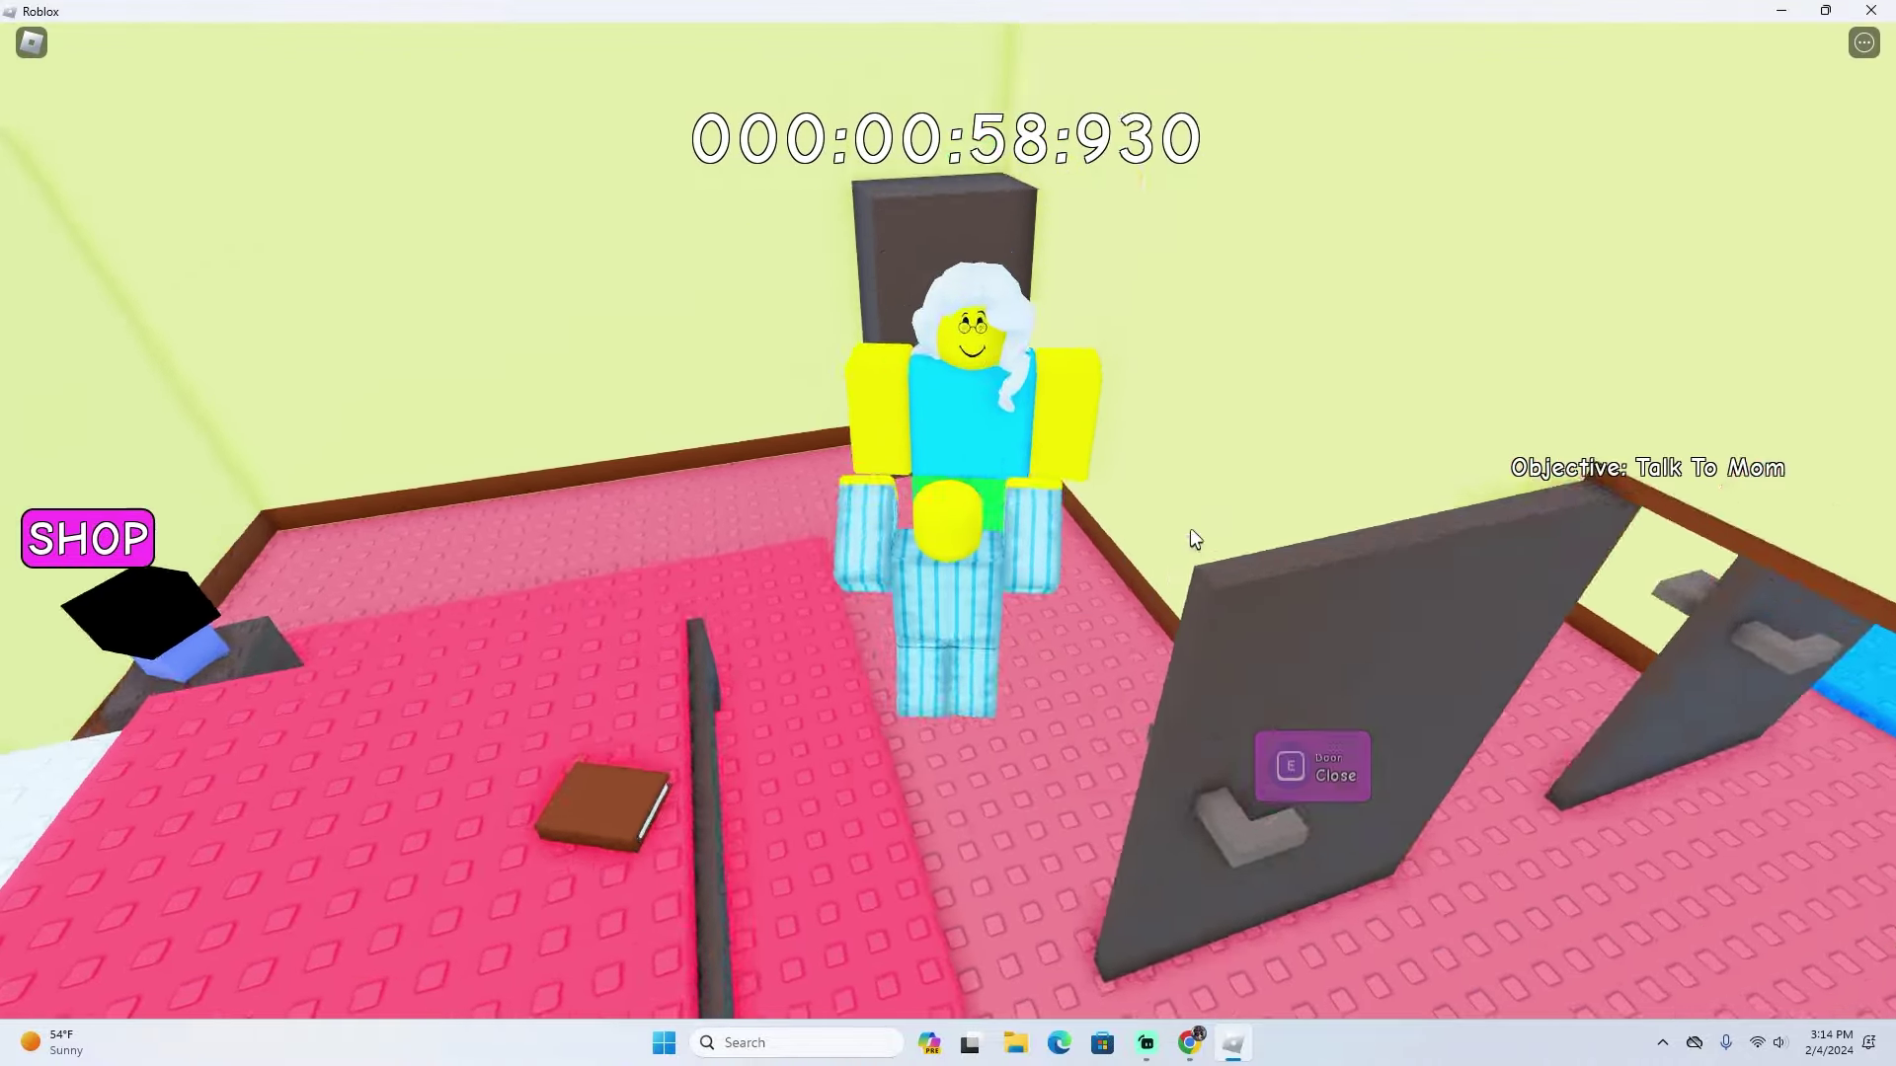
pyautogui.press('e')
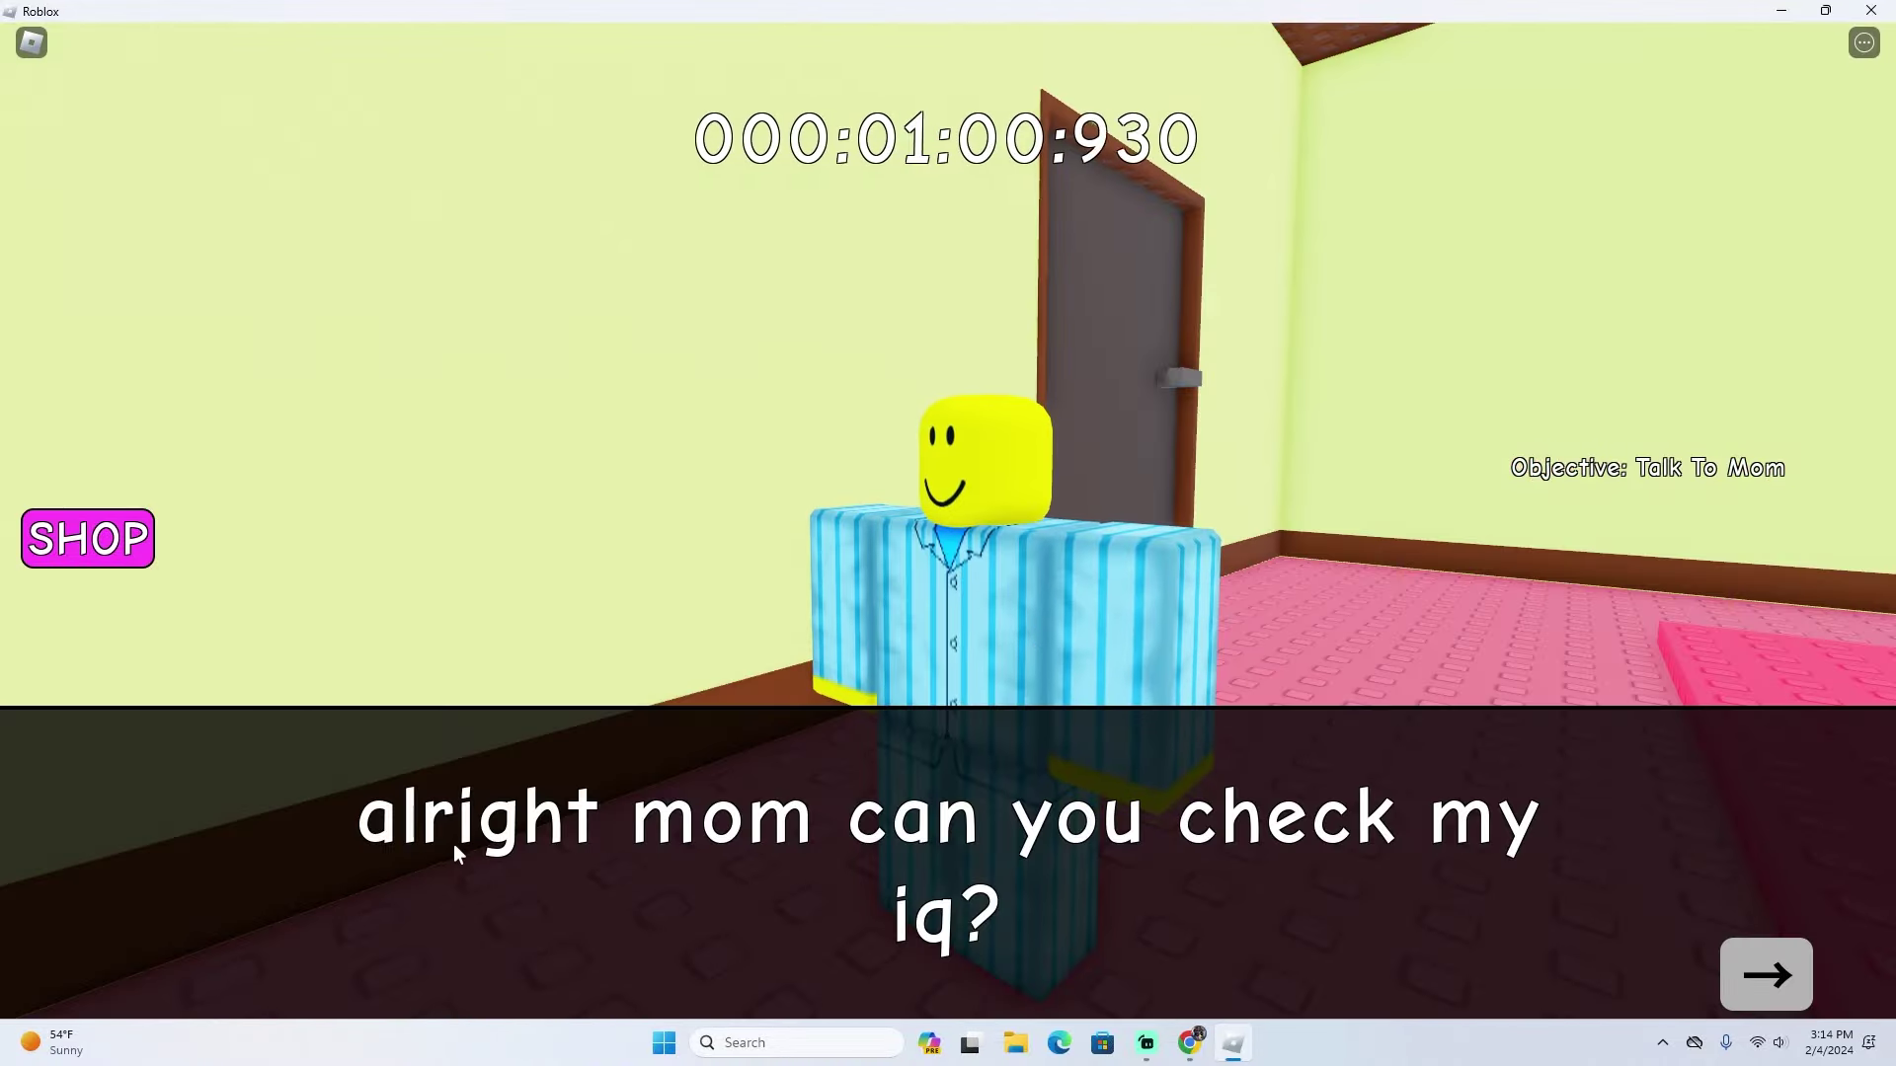
pyautogui.click(1760, 974)
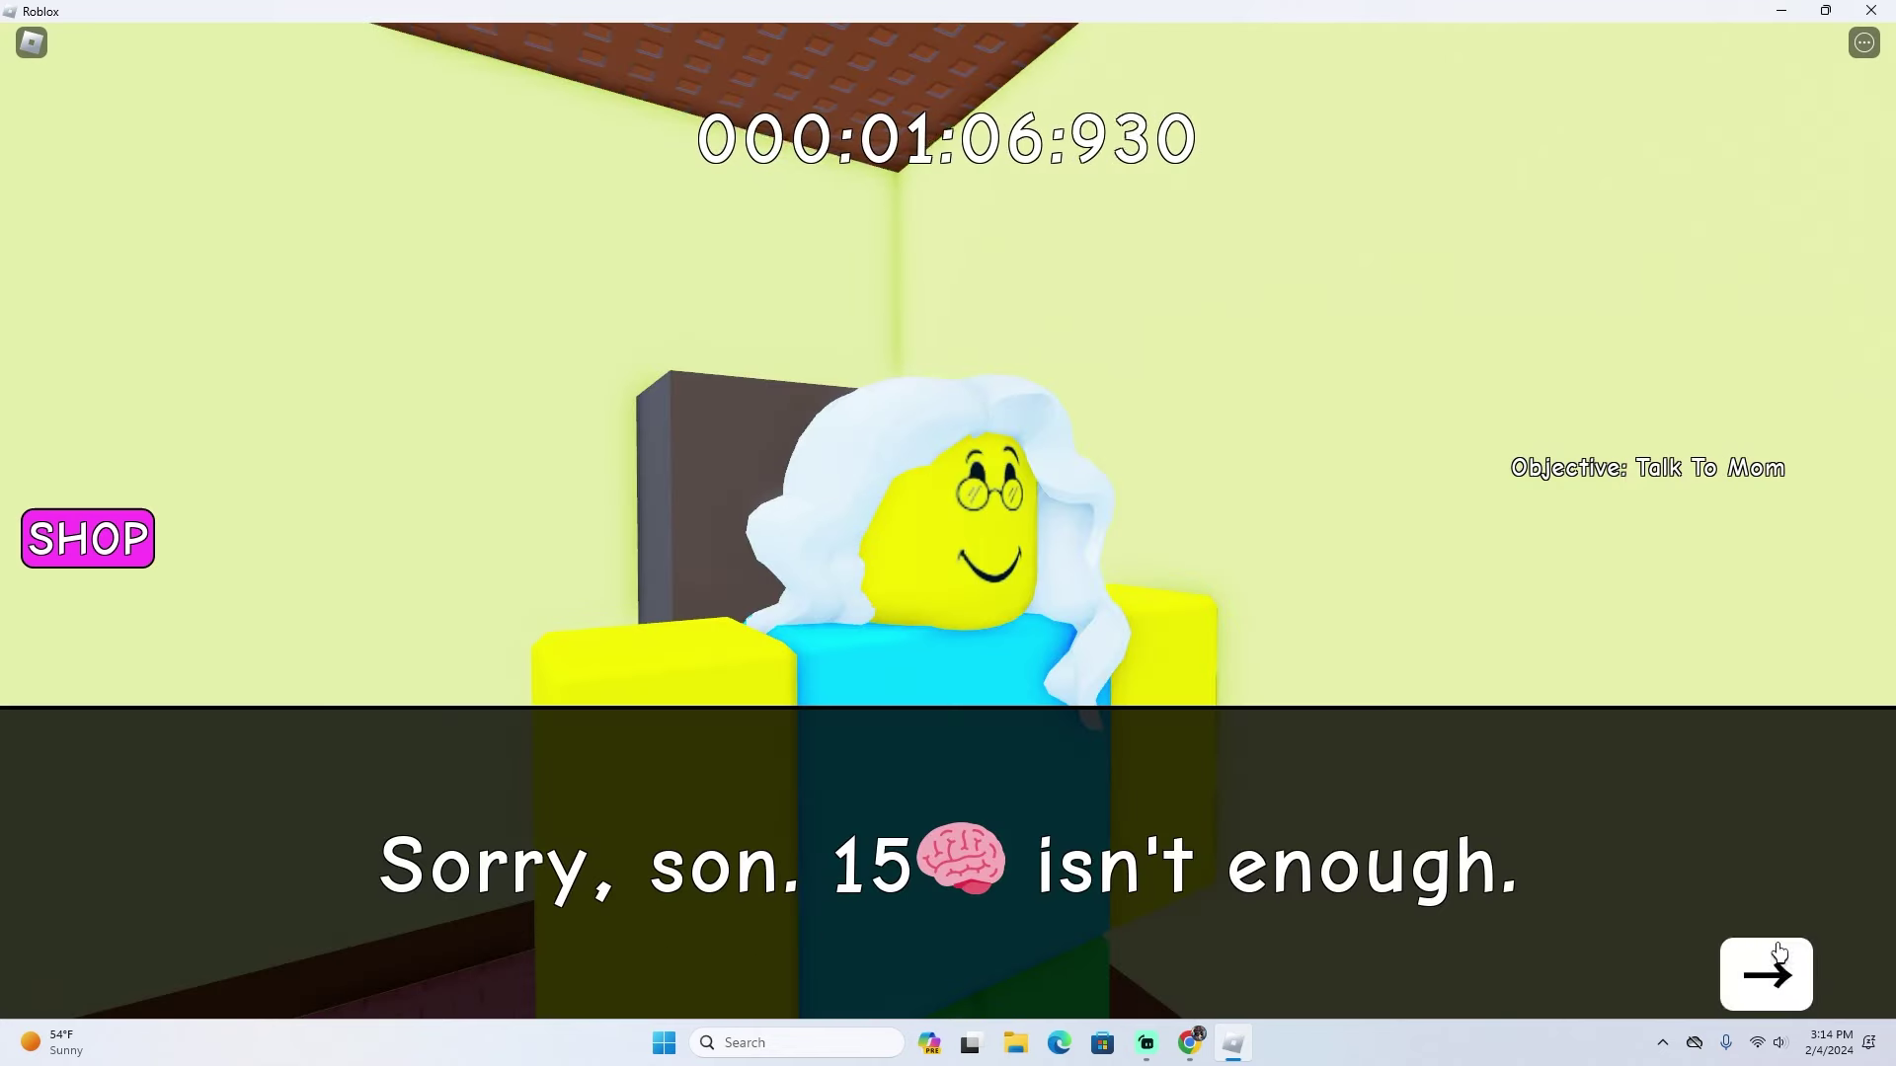
pyautogui.click(1771, 962)
pyautogui.click(1785, 978)
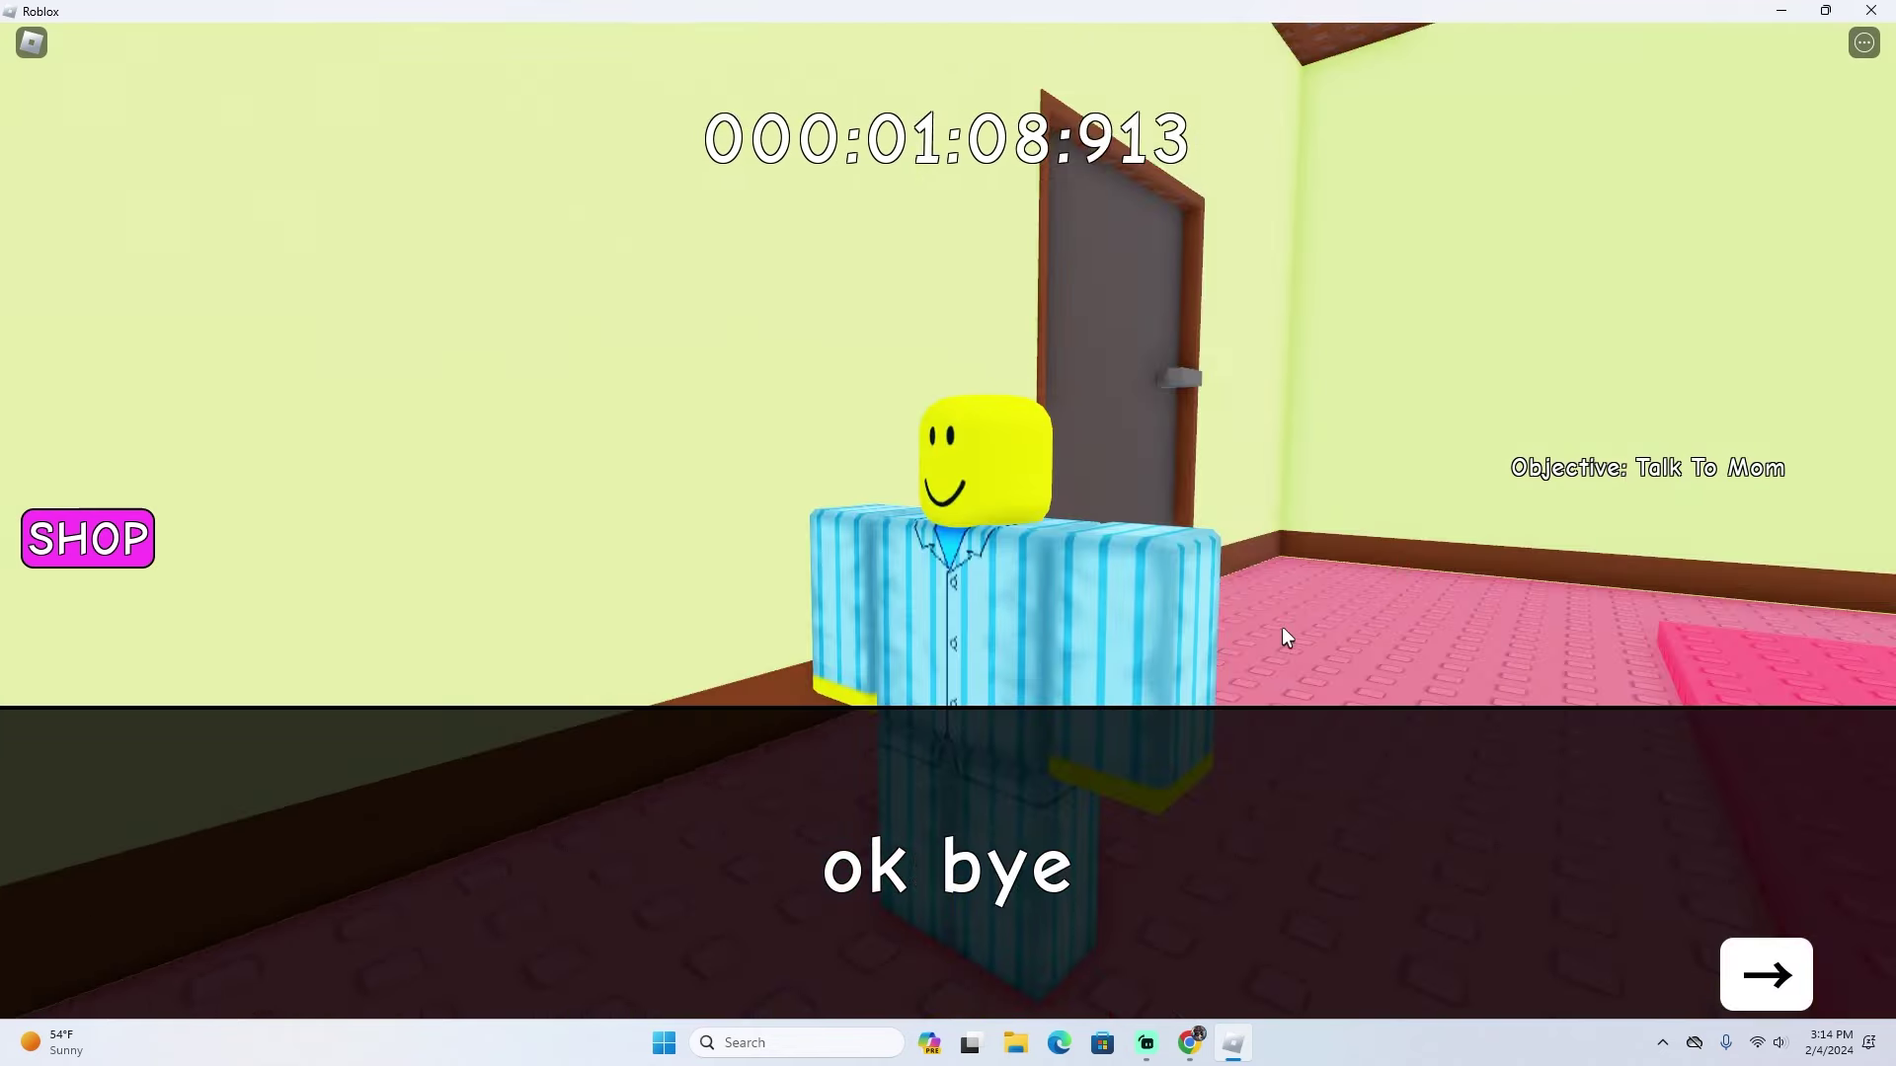
# Read the red book on the bed and the book on the desk.
pyautogui.click(1765, 976)
pyautogui.press('w')
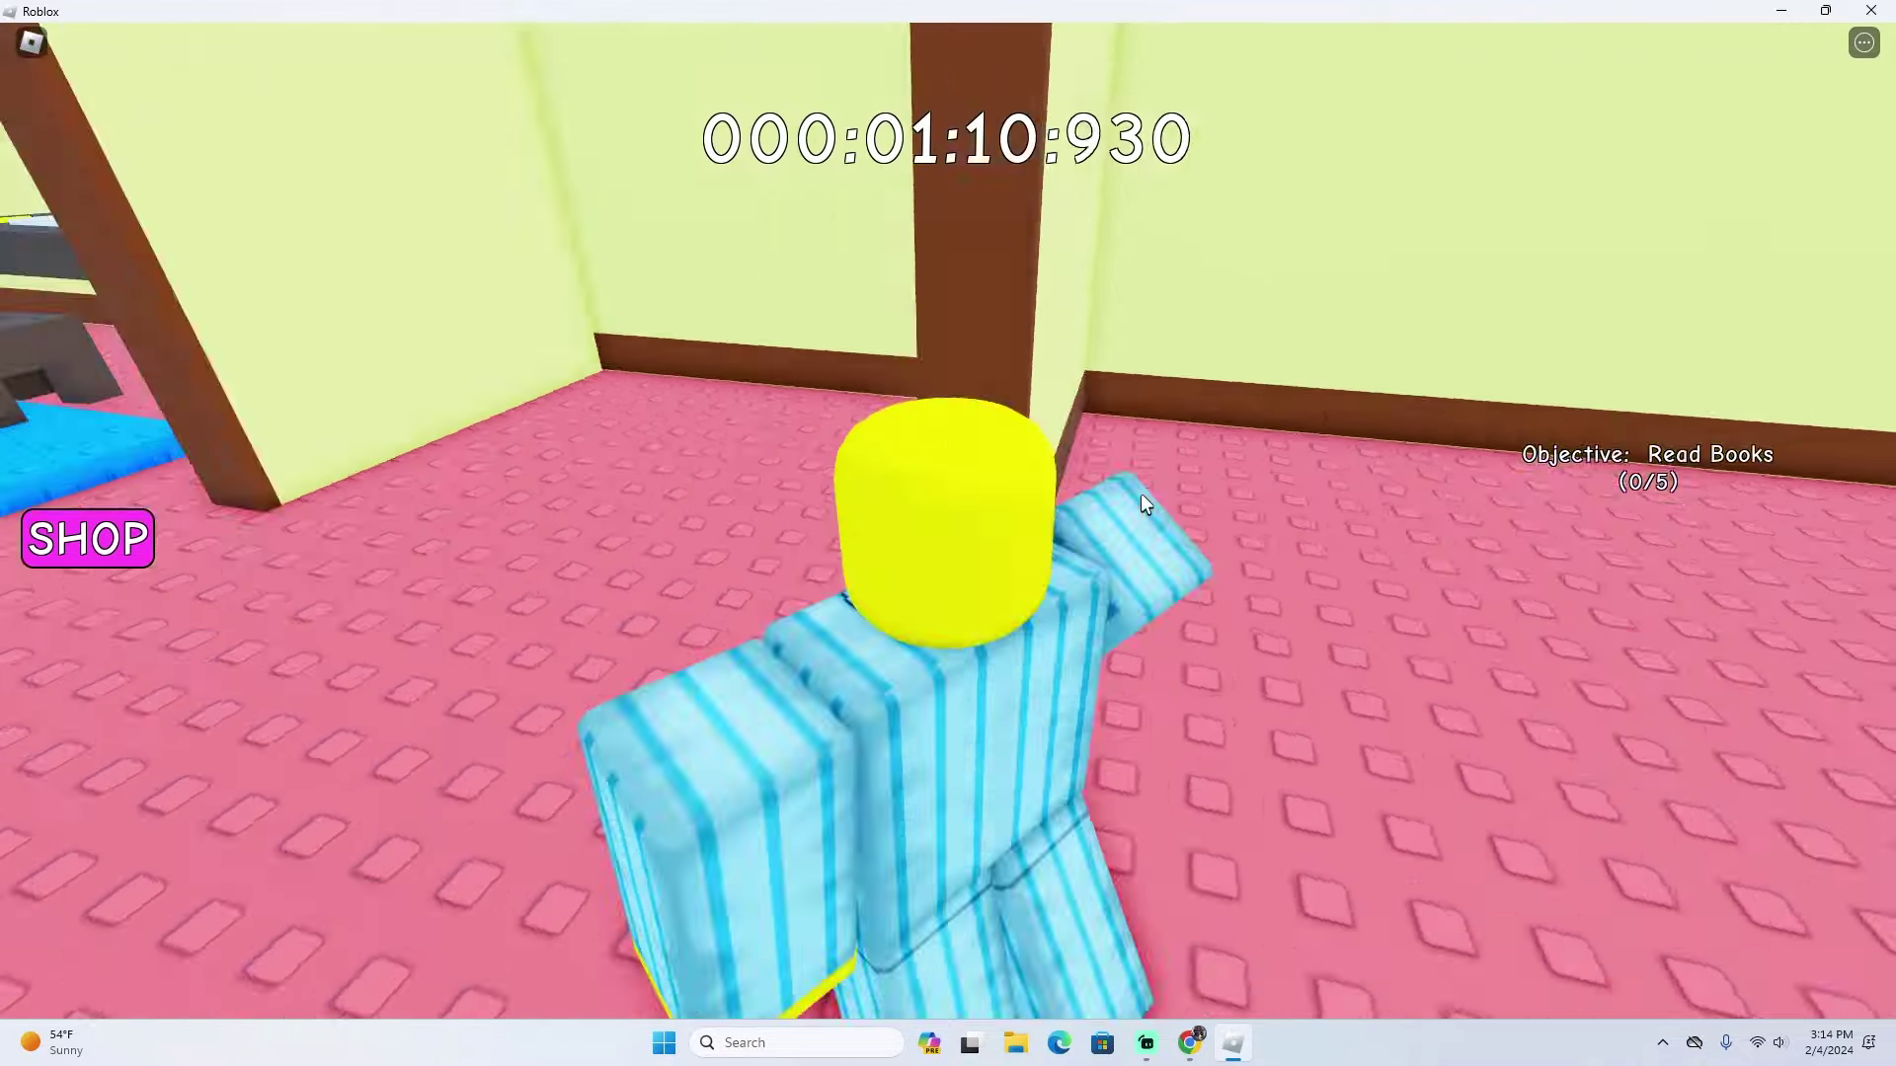
pyautogui.press('w')
pyautogui.press('e')
pyautogui.press('w')
pyautogui.press('w')
pyautogui.press('space')
pyautogui.press('e')
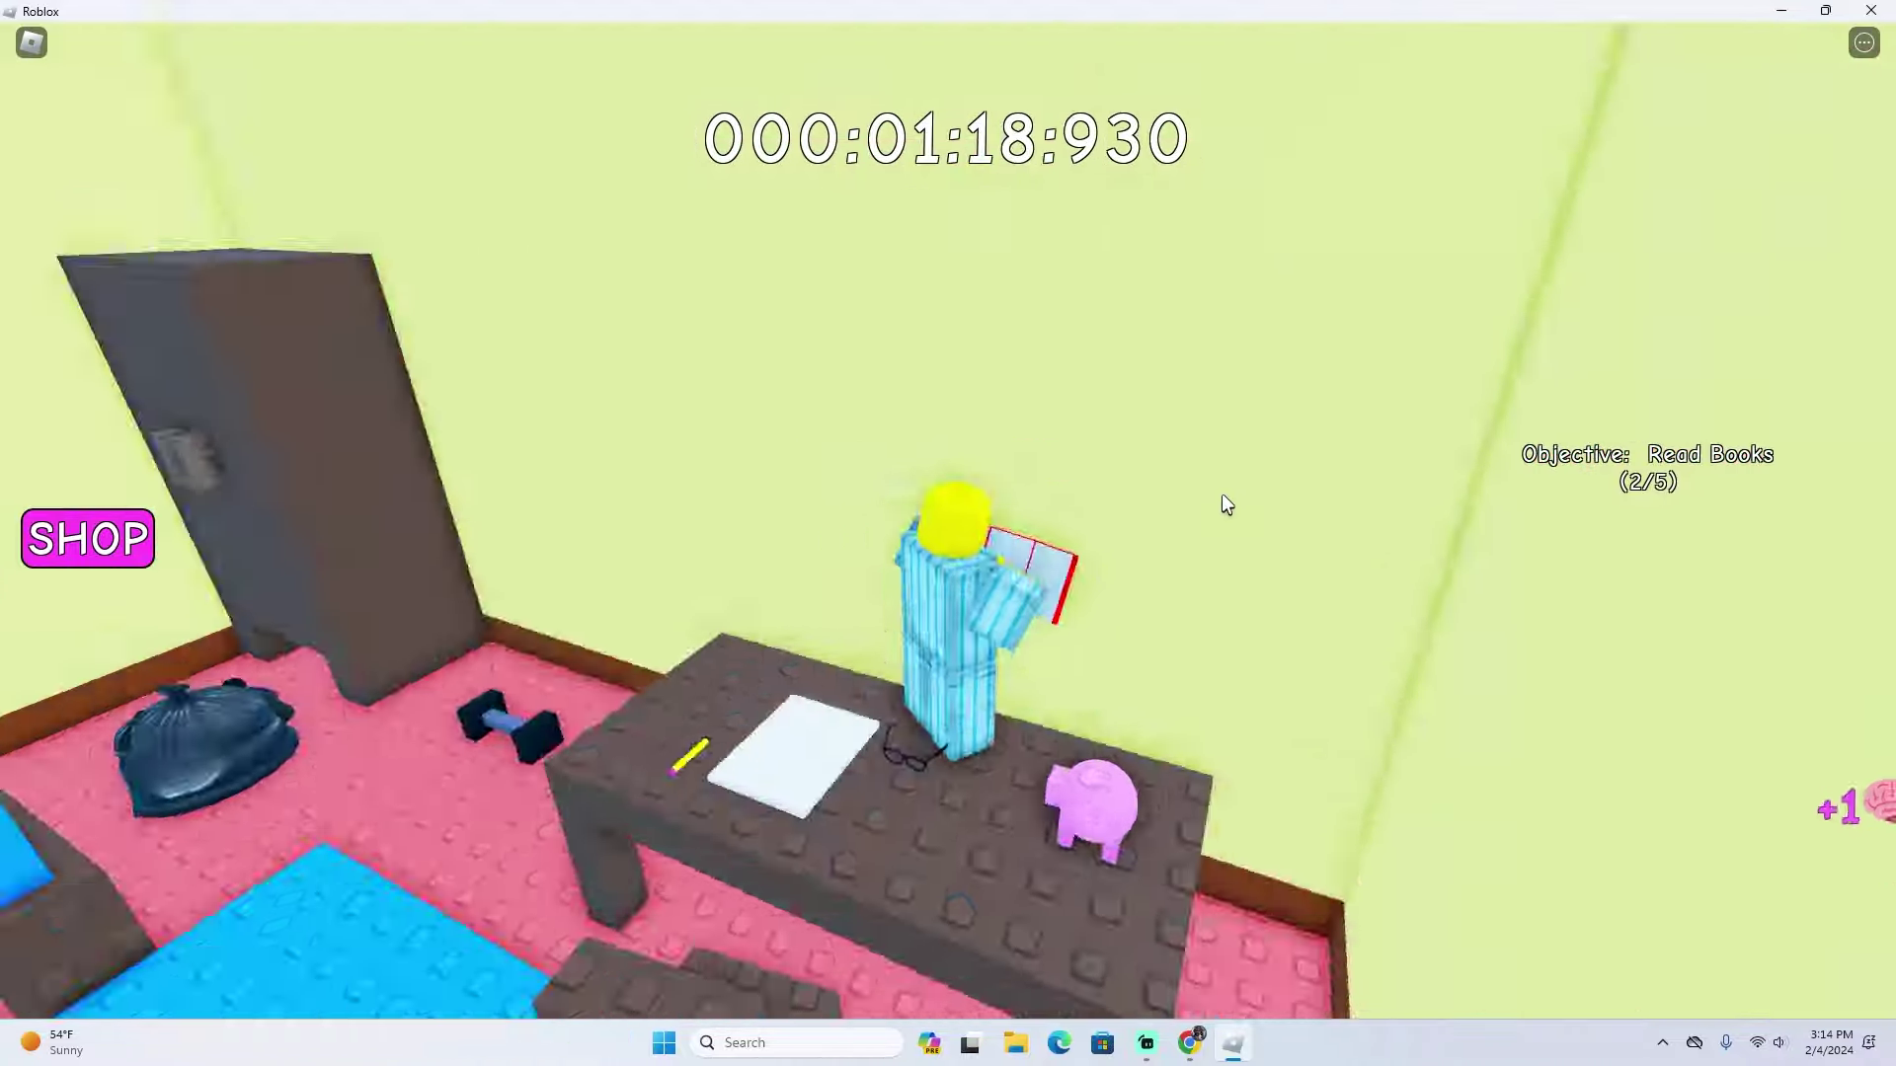
# Read the hallway desk, coffee table and blue-room books to reach 5/5.
pyautogui.press('w')
pyautogui.press('w')
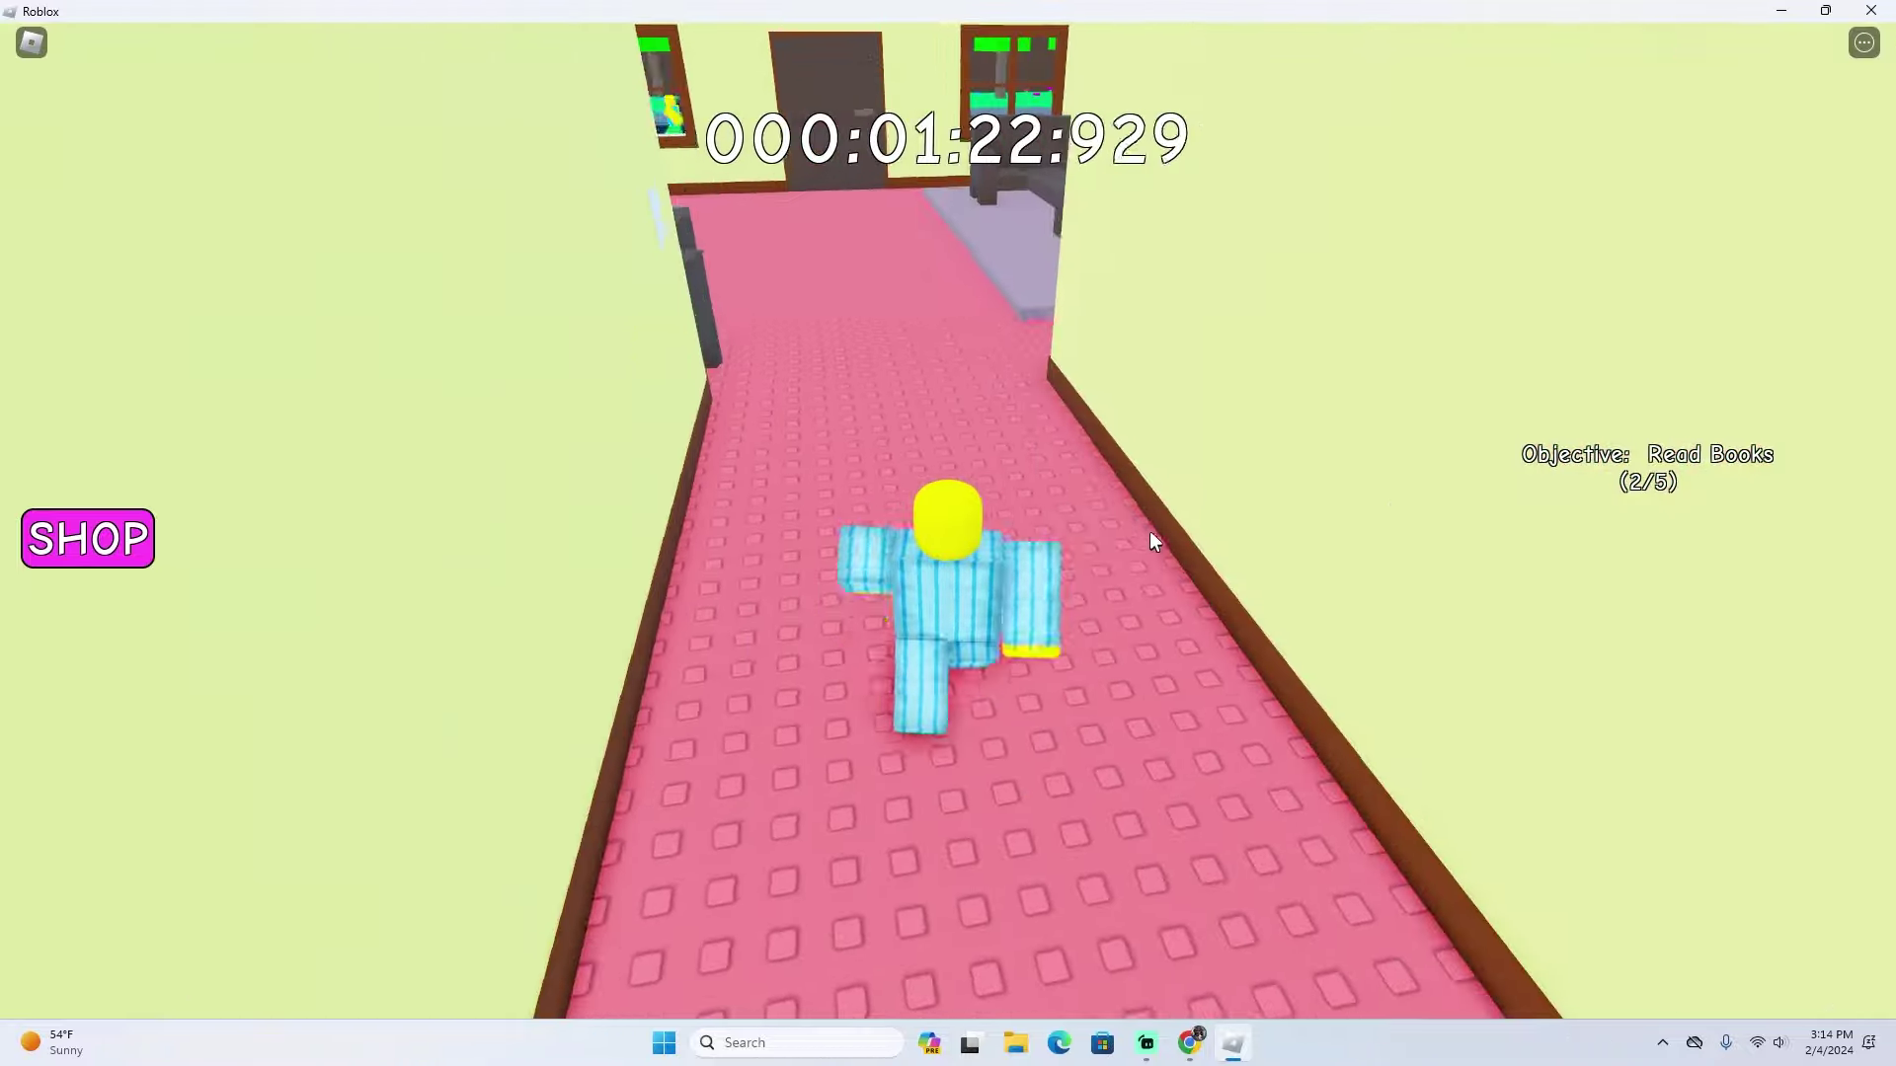
pyautogui.press('e')
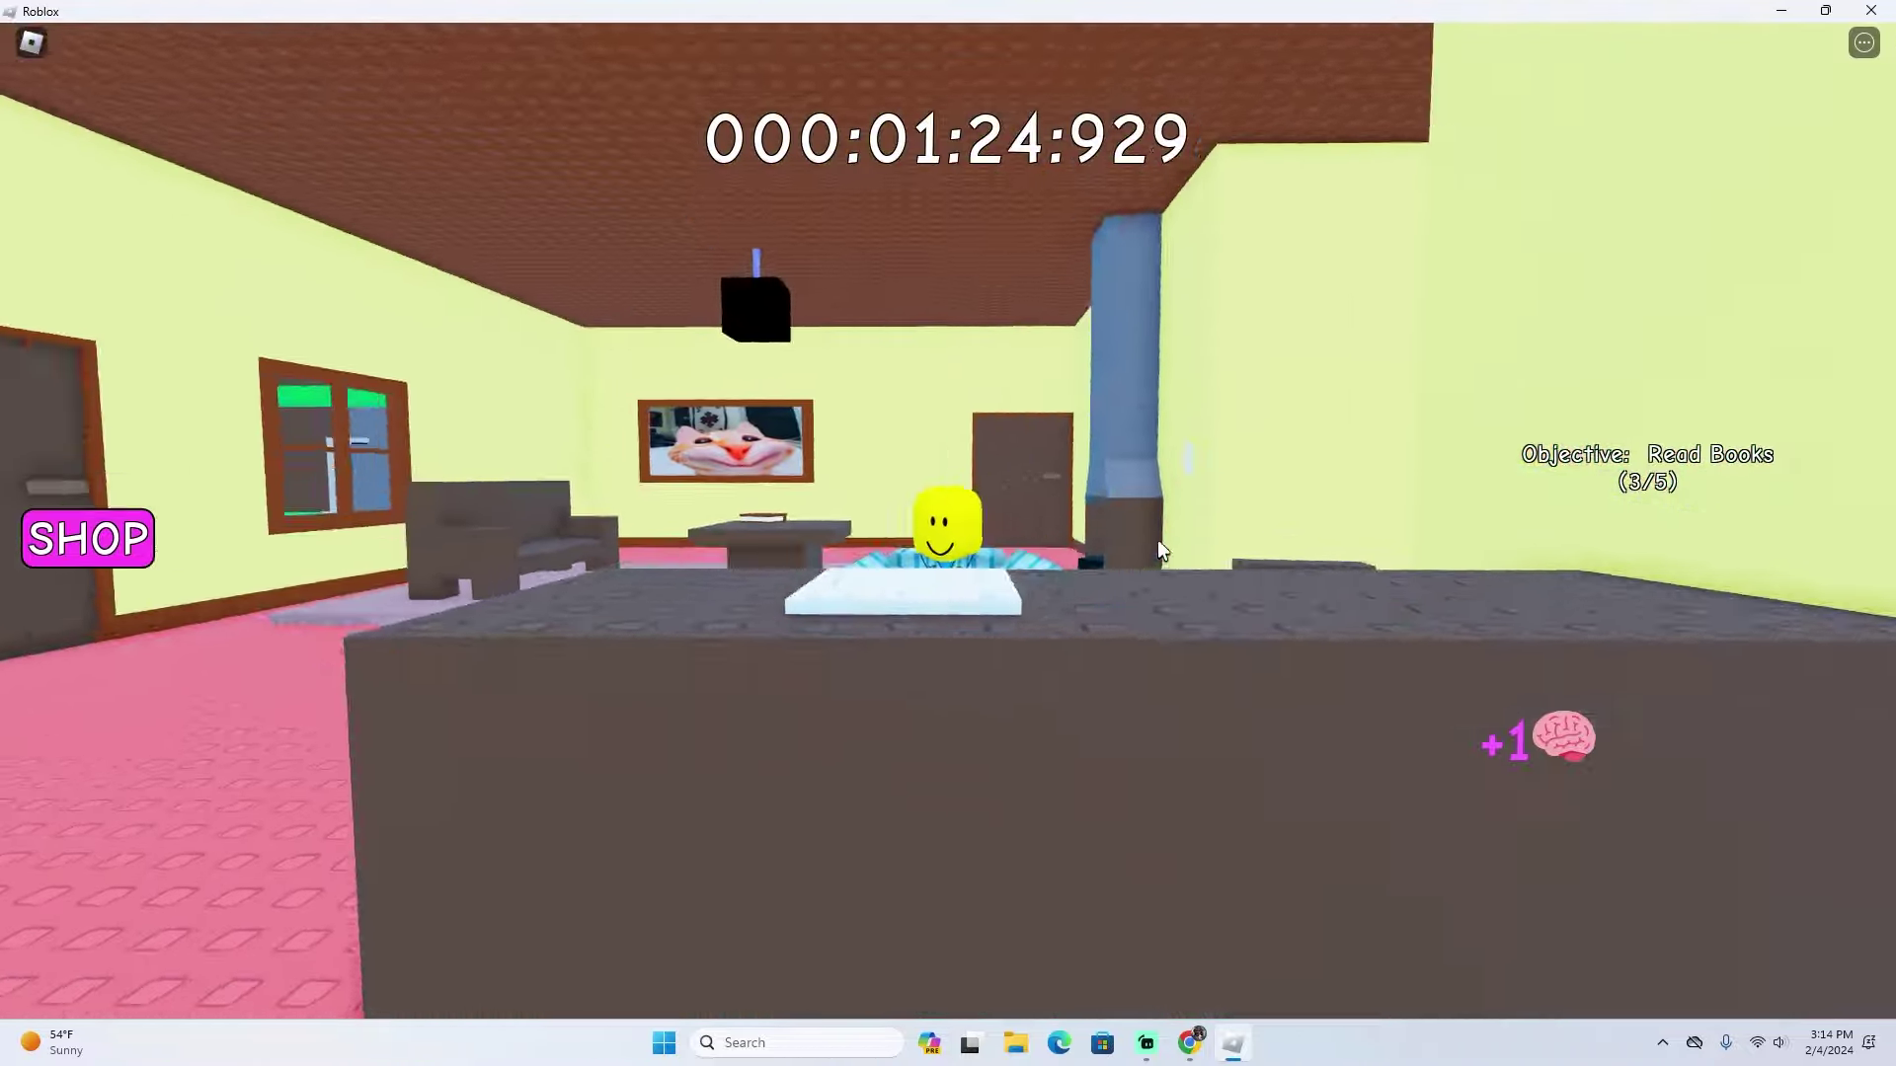
pyautogui.press('s')
pyautogui.press('w')
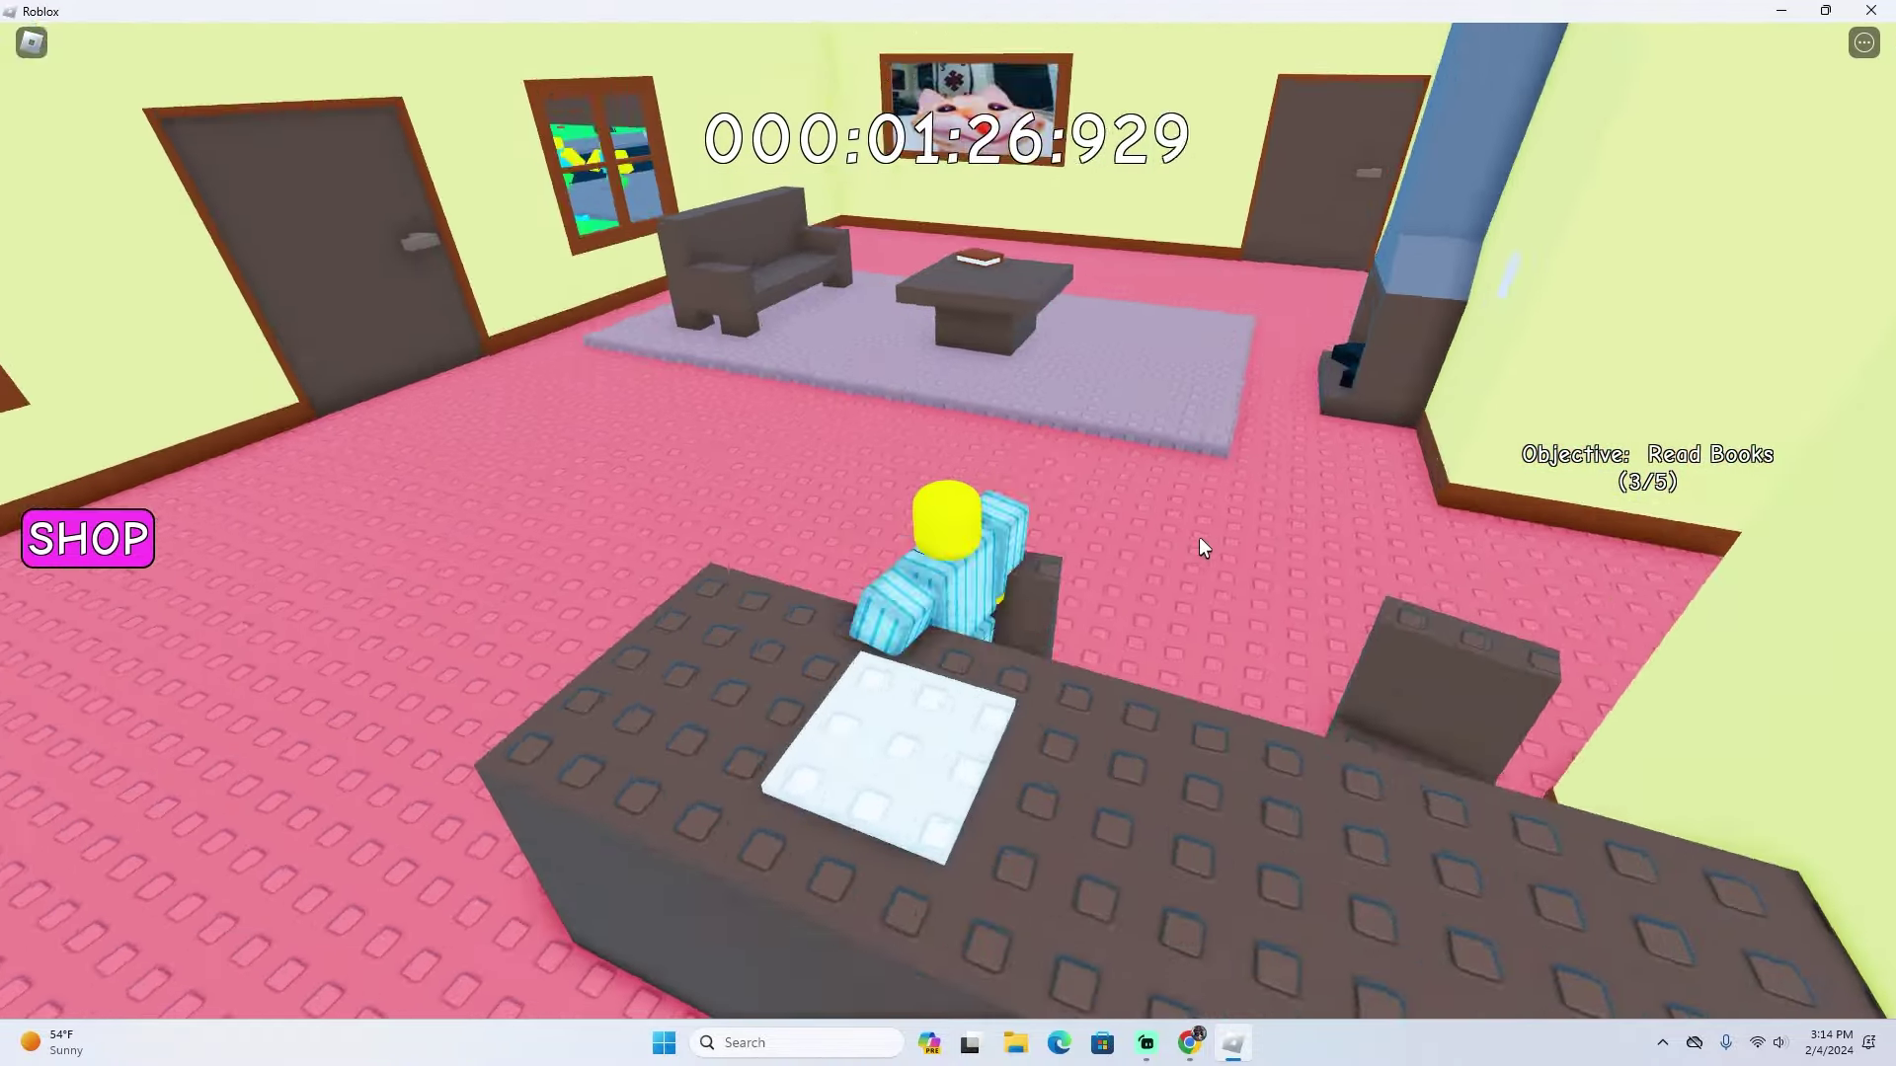
pyautogui.press('e')
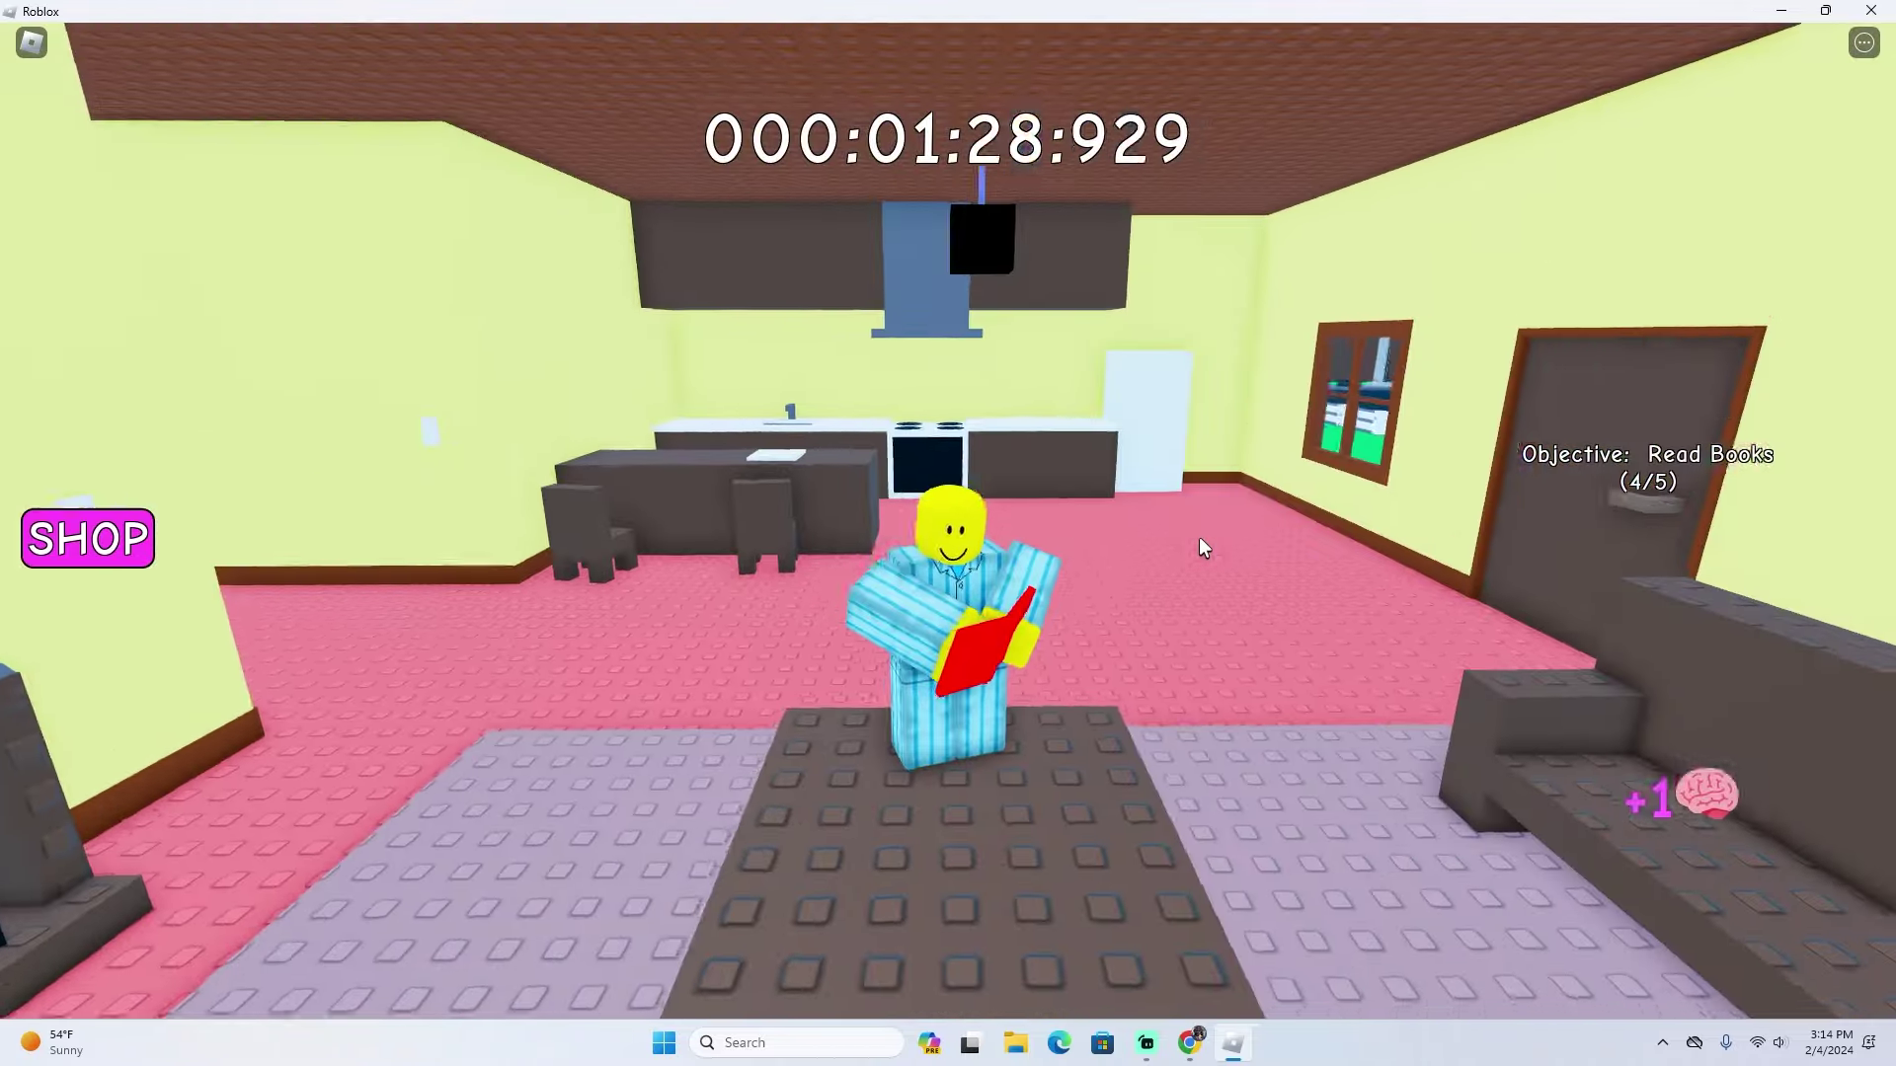
pyautogui.press('w')
pyautogui.press('e')
pyautogui.press('w')
pyautogui.press('e')
# Return to Mom and go through her dialogue about wearing glasses.
pyautogui.press('w')
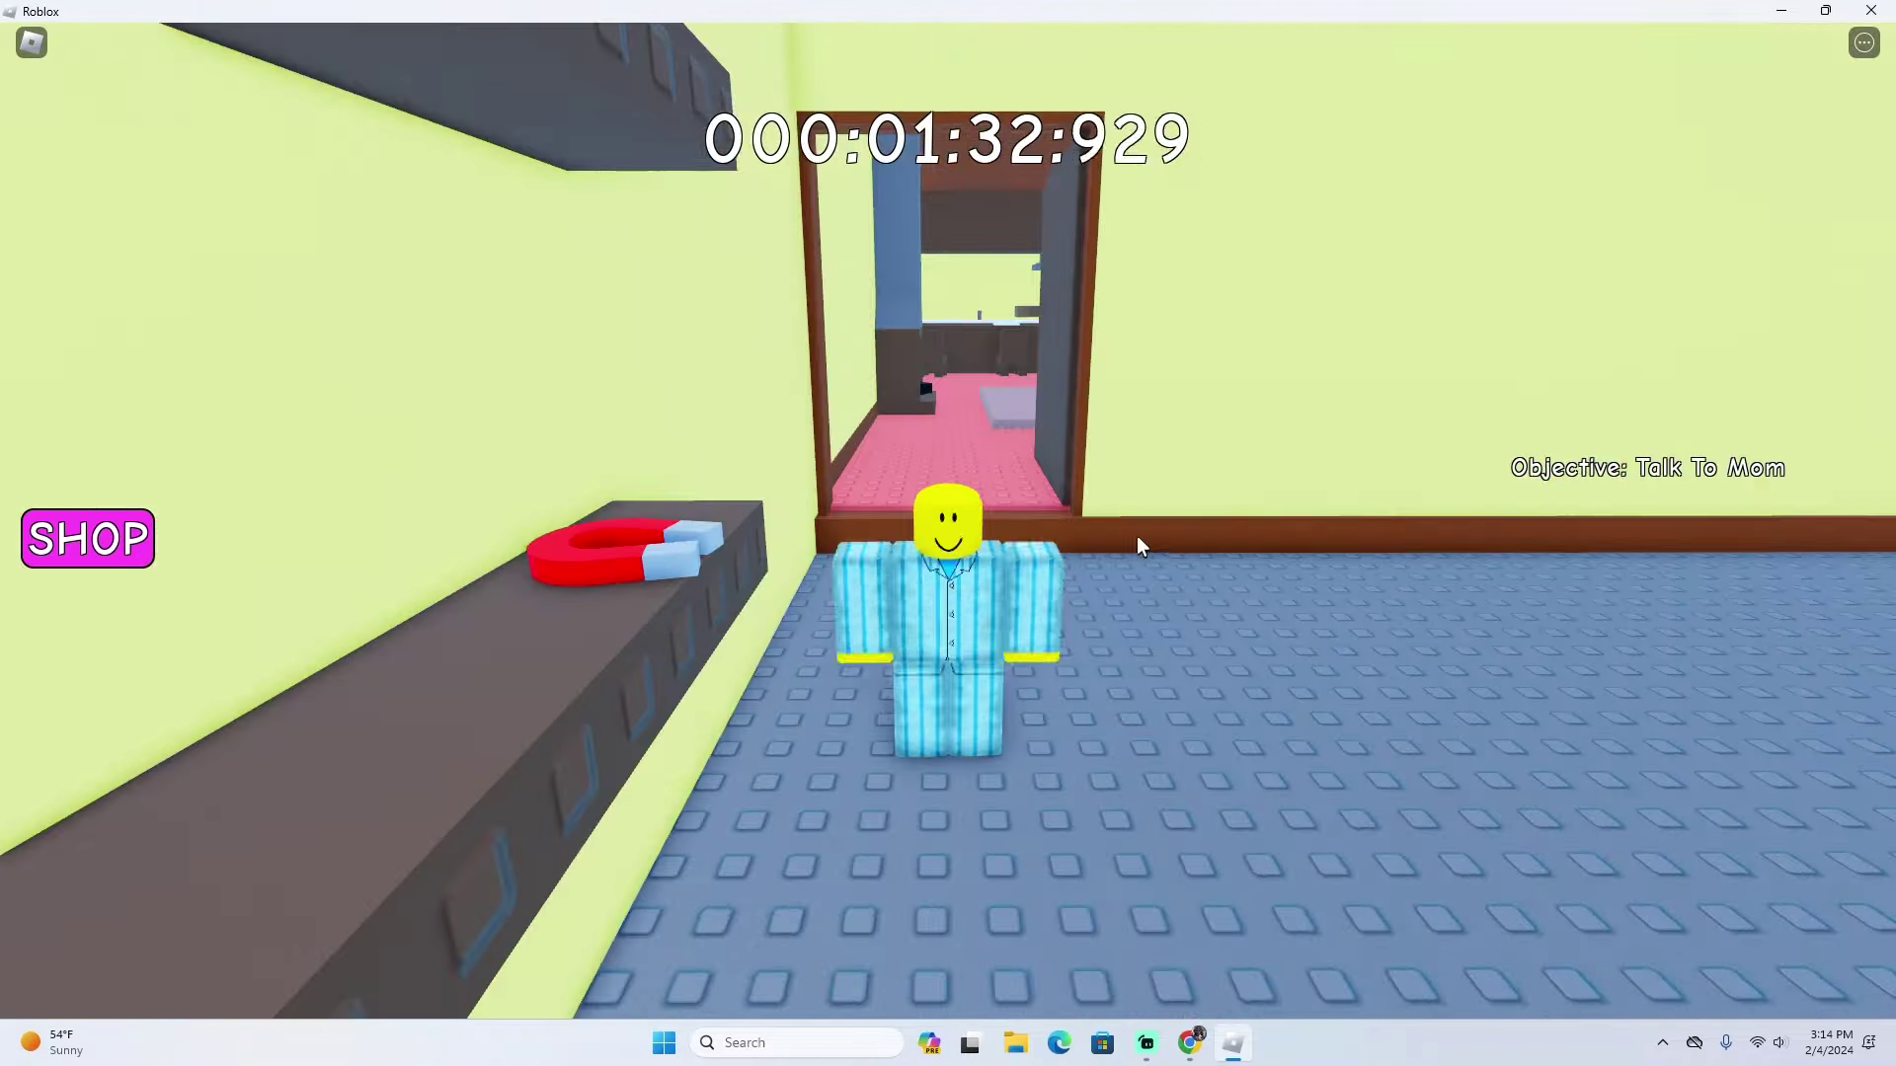
pyautogui.press('w')
pyautogui.press('w')
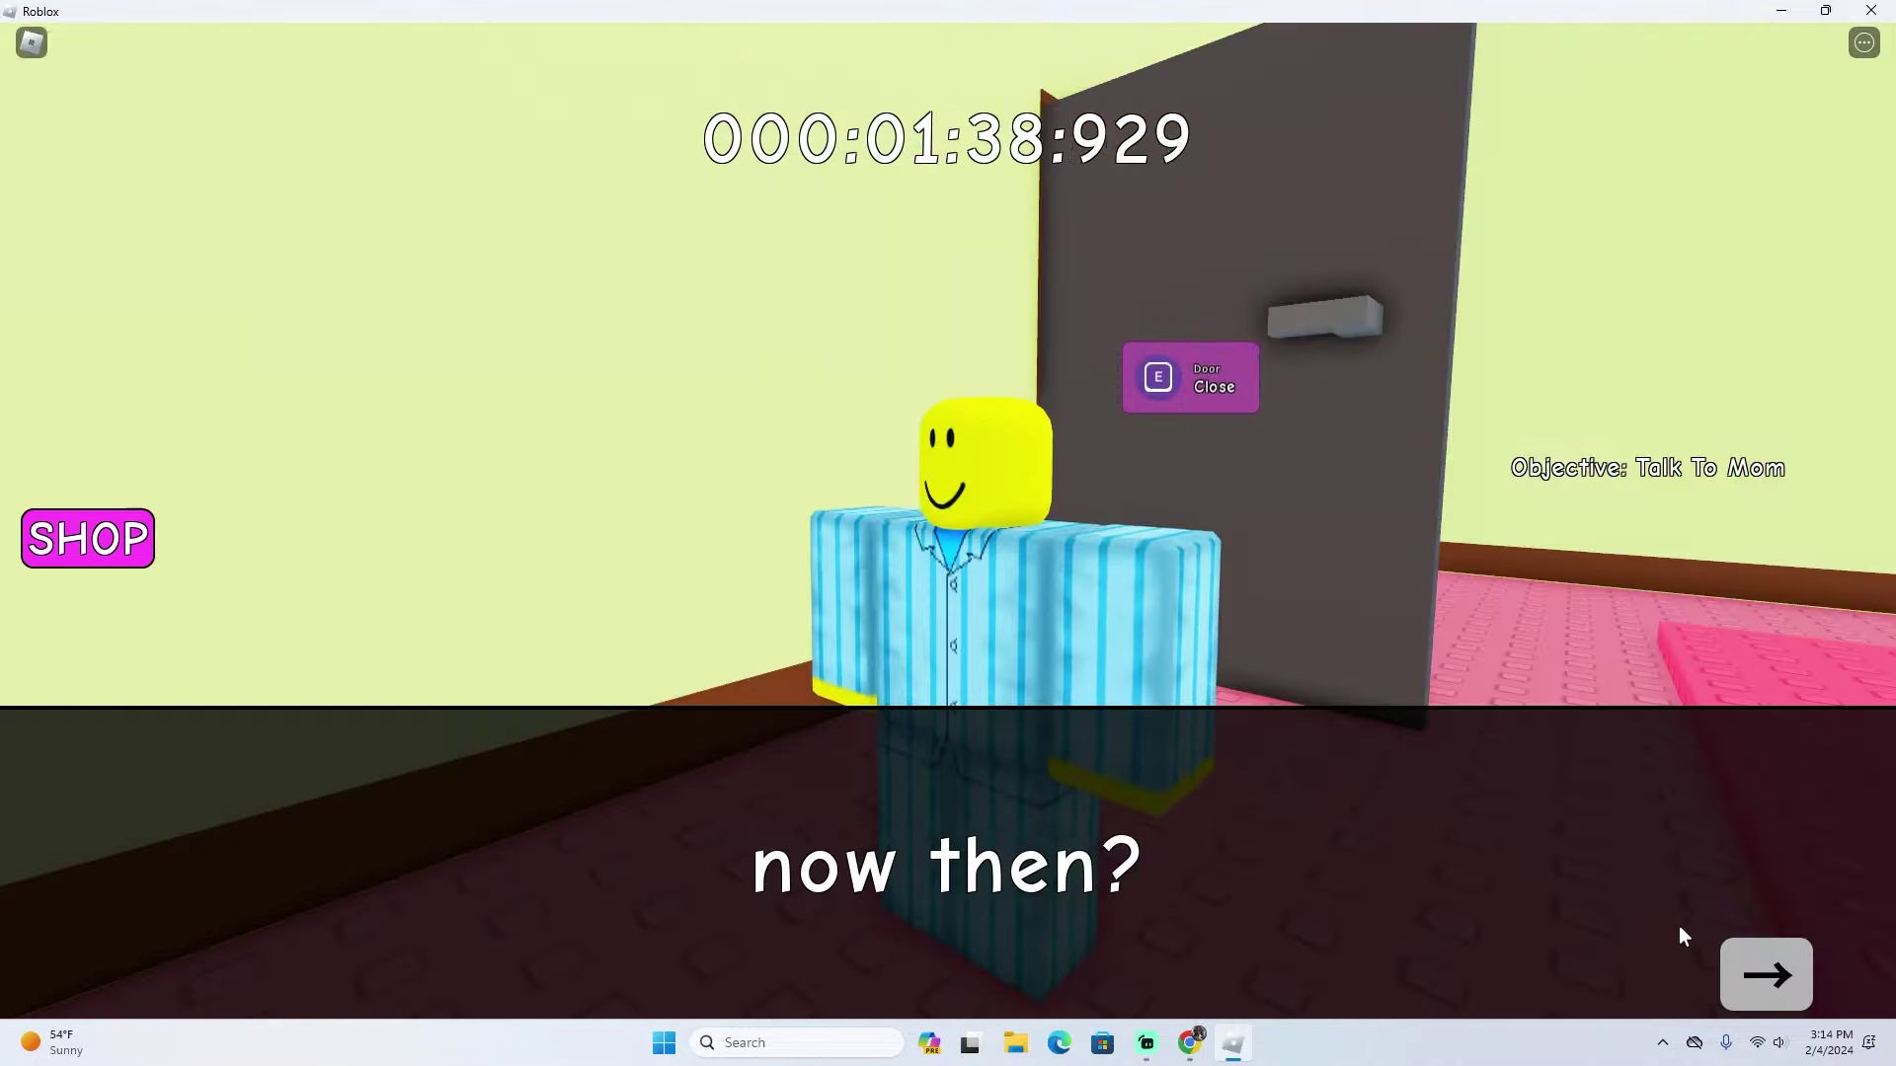
pyautogui.click(1763, 973)
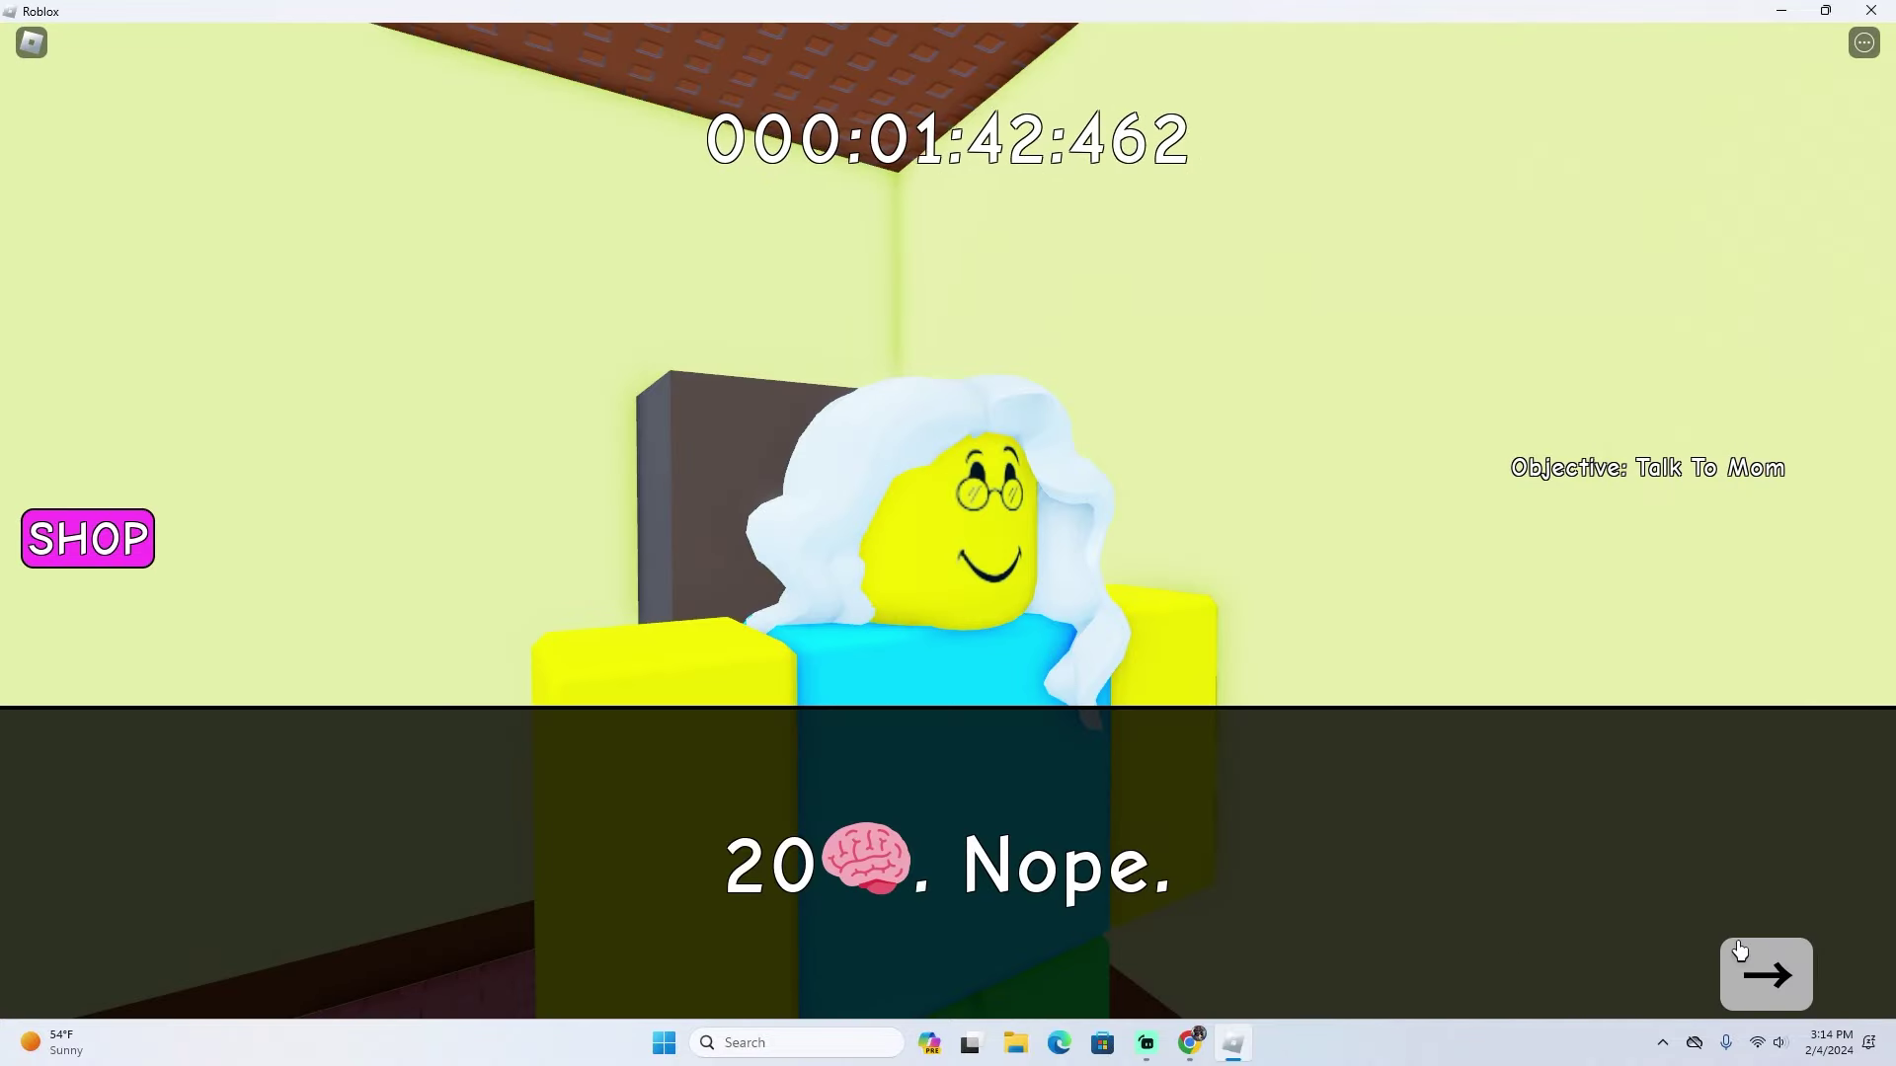
pyautogui.click(1740, 952)
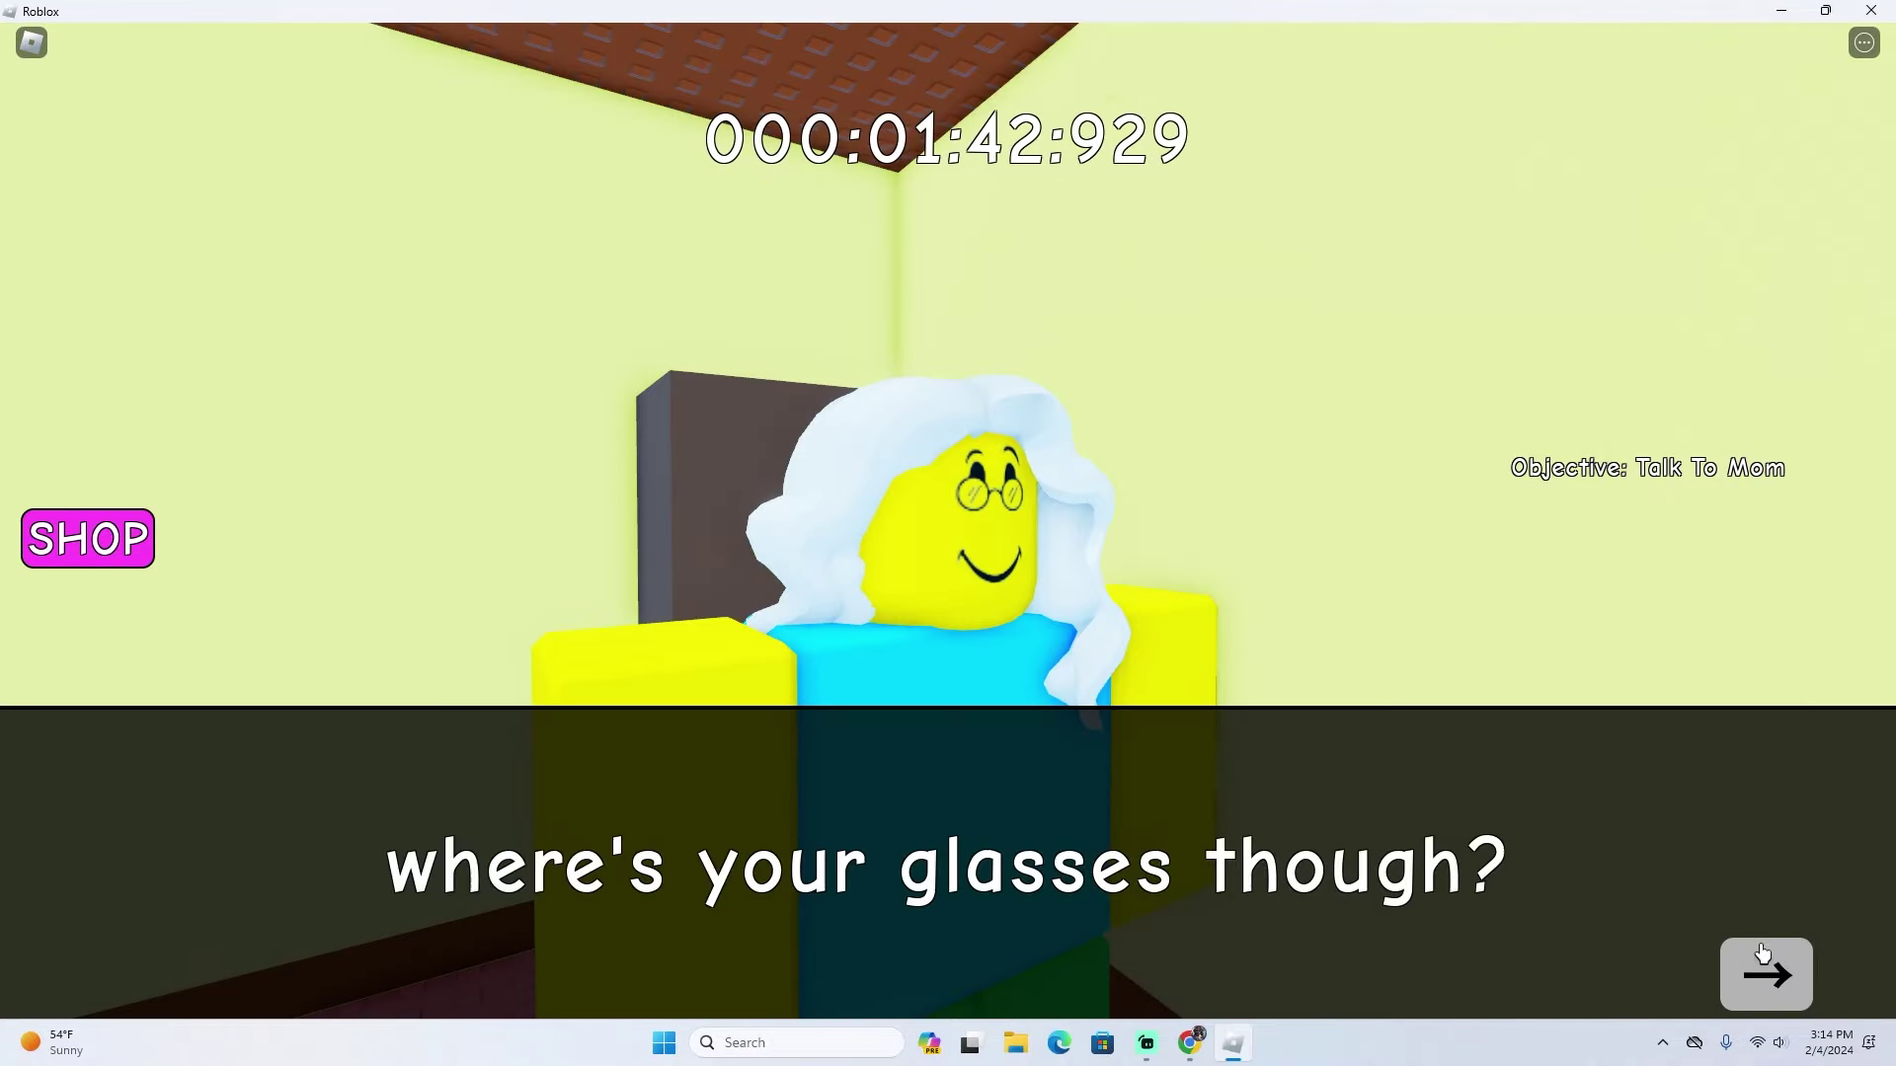
pyautogui.click(1762, 974)
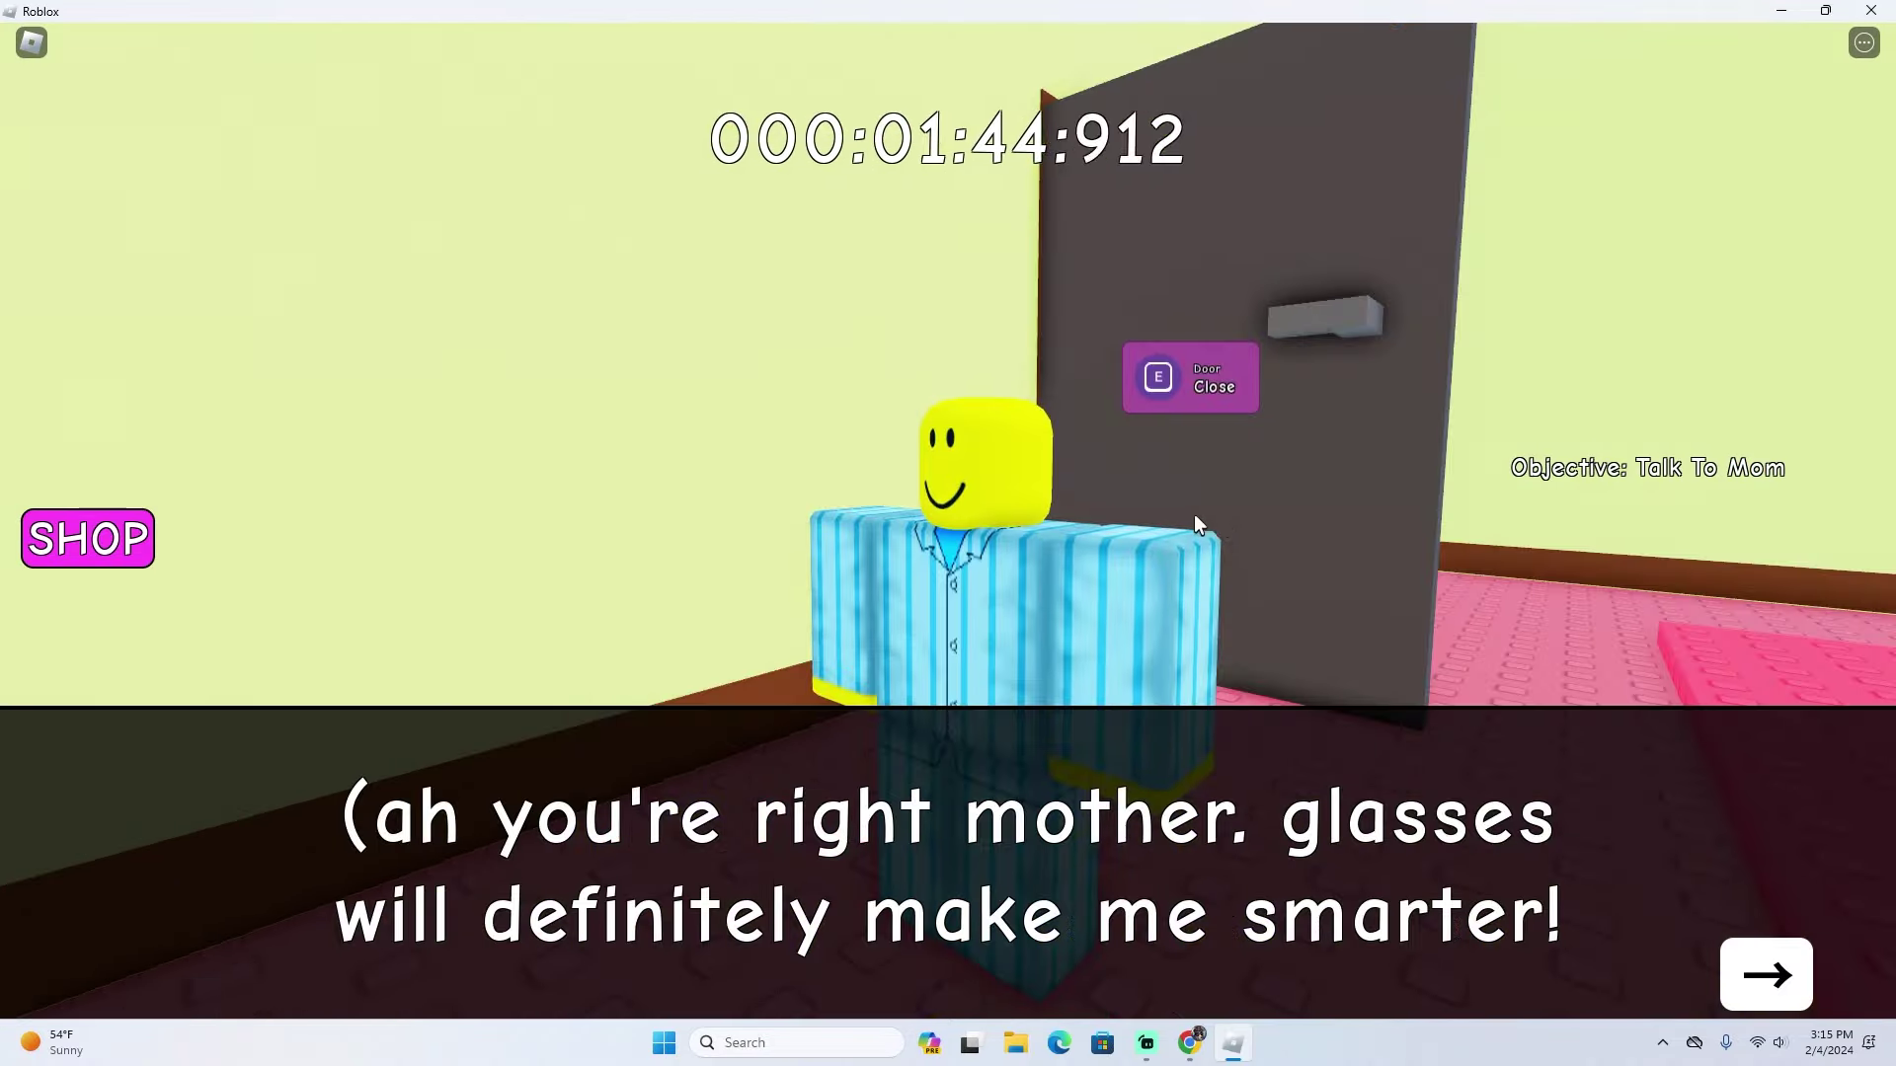
pyautogui.click(1766, 973)
# Put on the glasses and report to Mom, who says 24 brain isn't enough.
pyautogui.press('w')
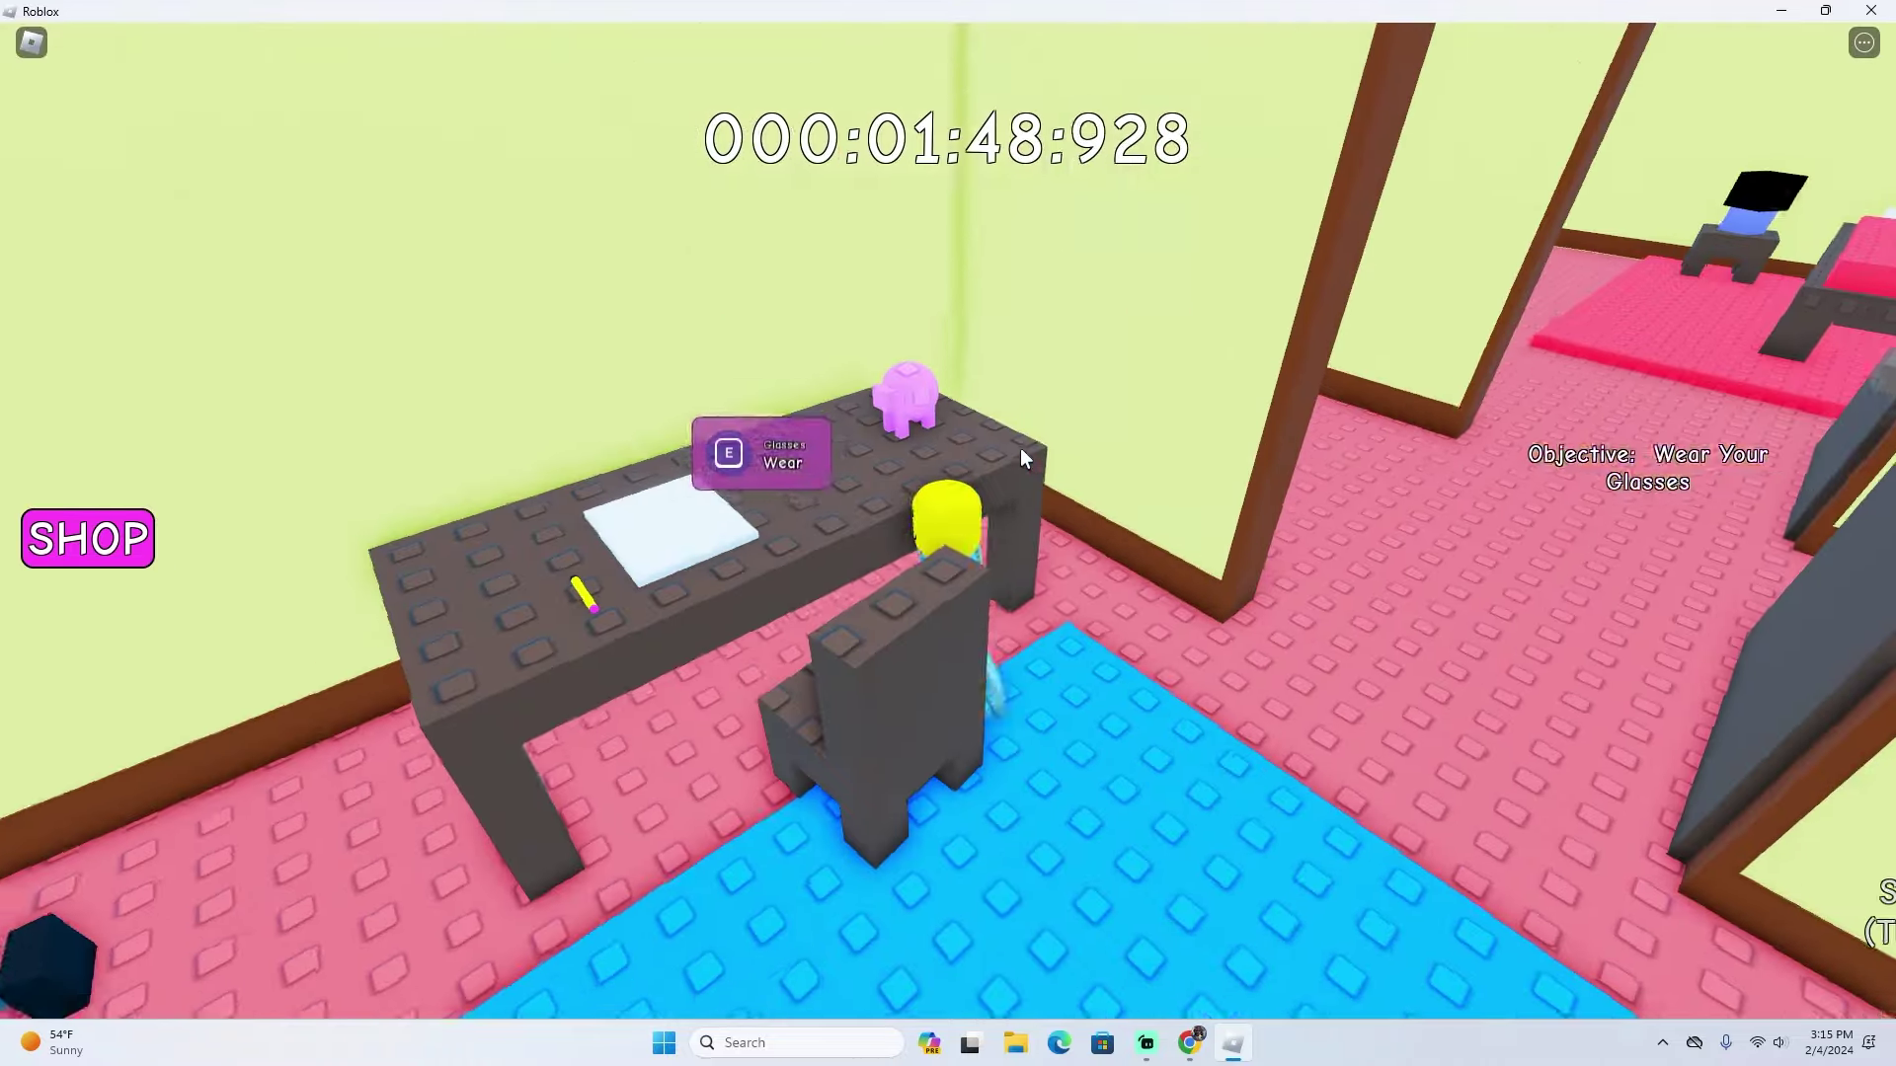
pyautogui.press('w')
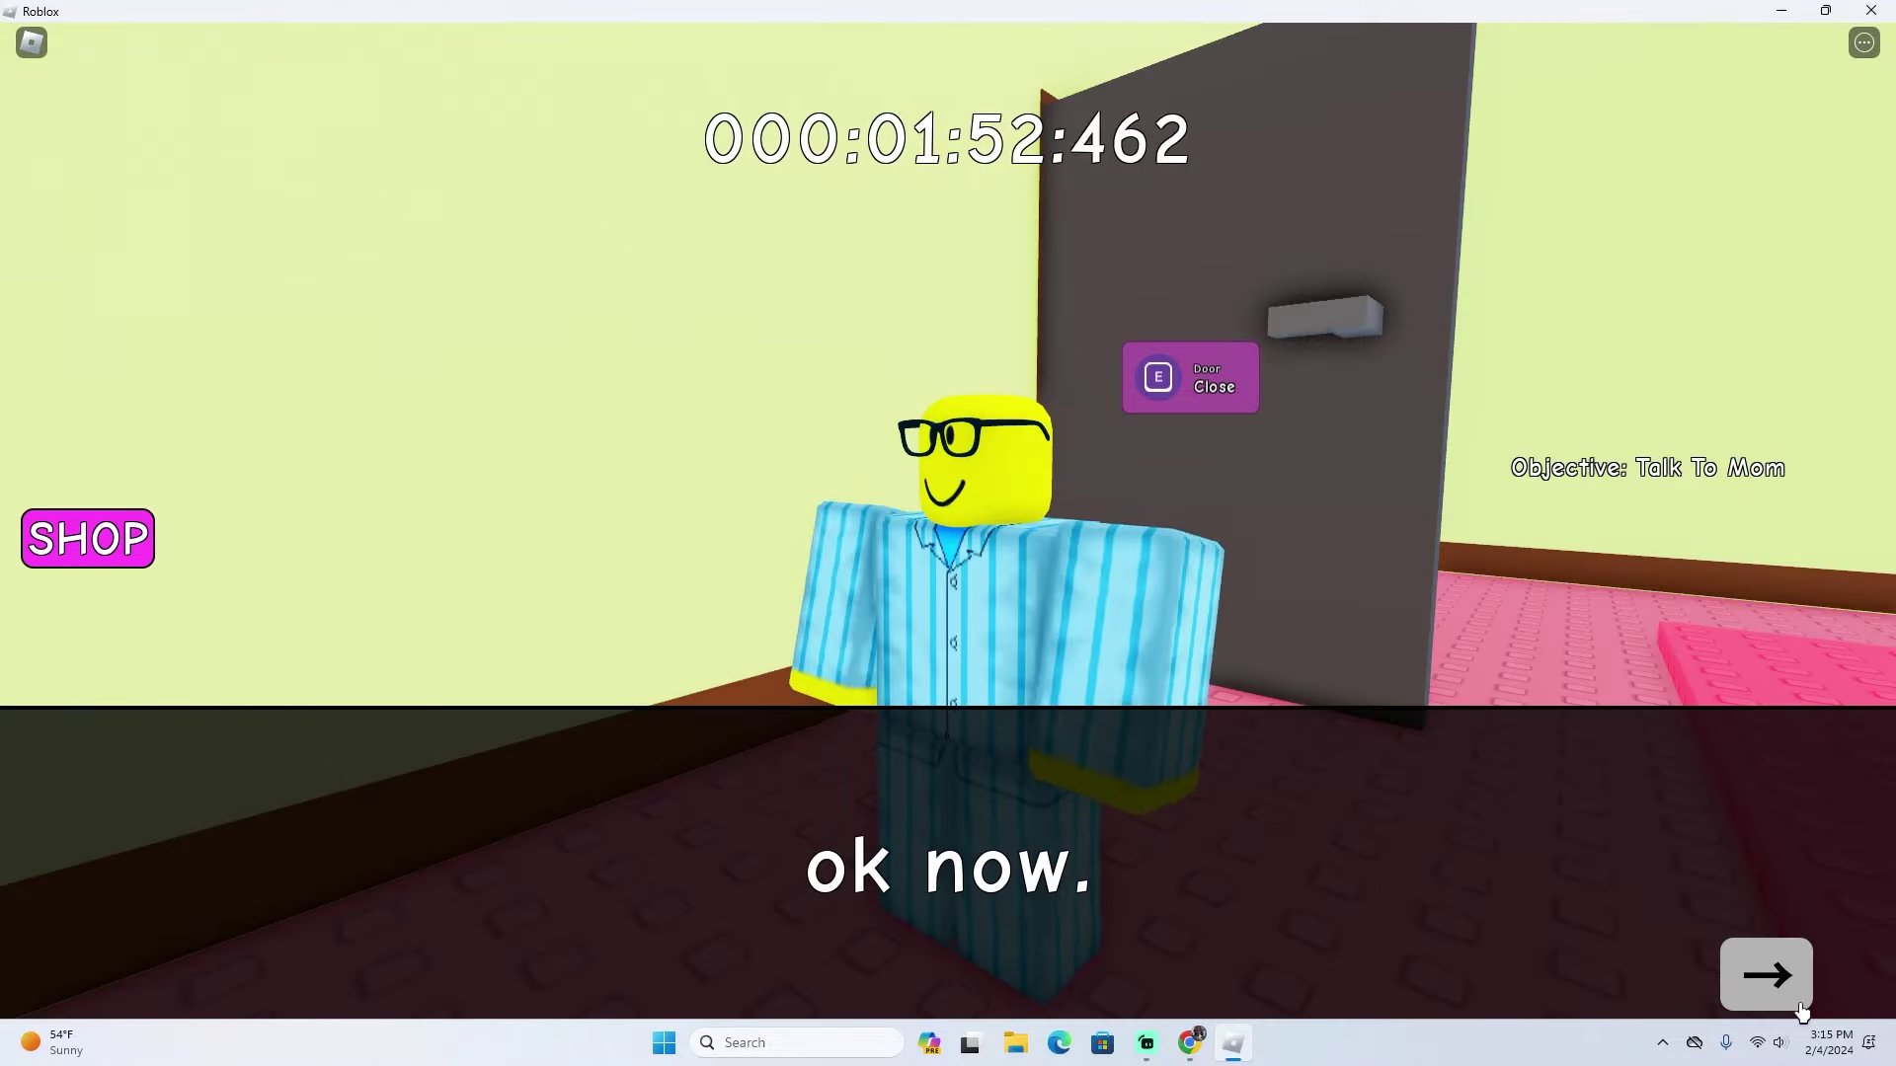
pyautogui.click(1769, 962)
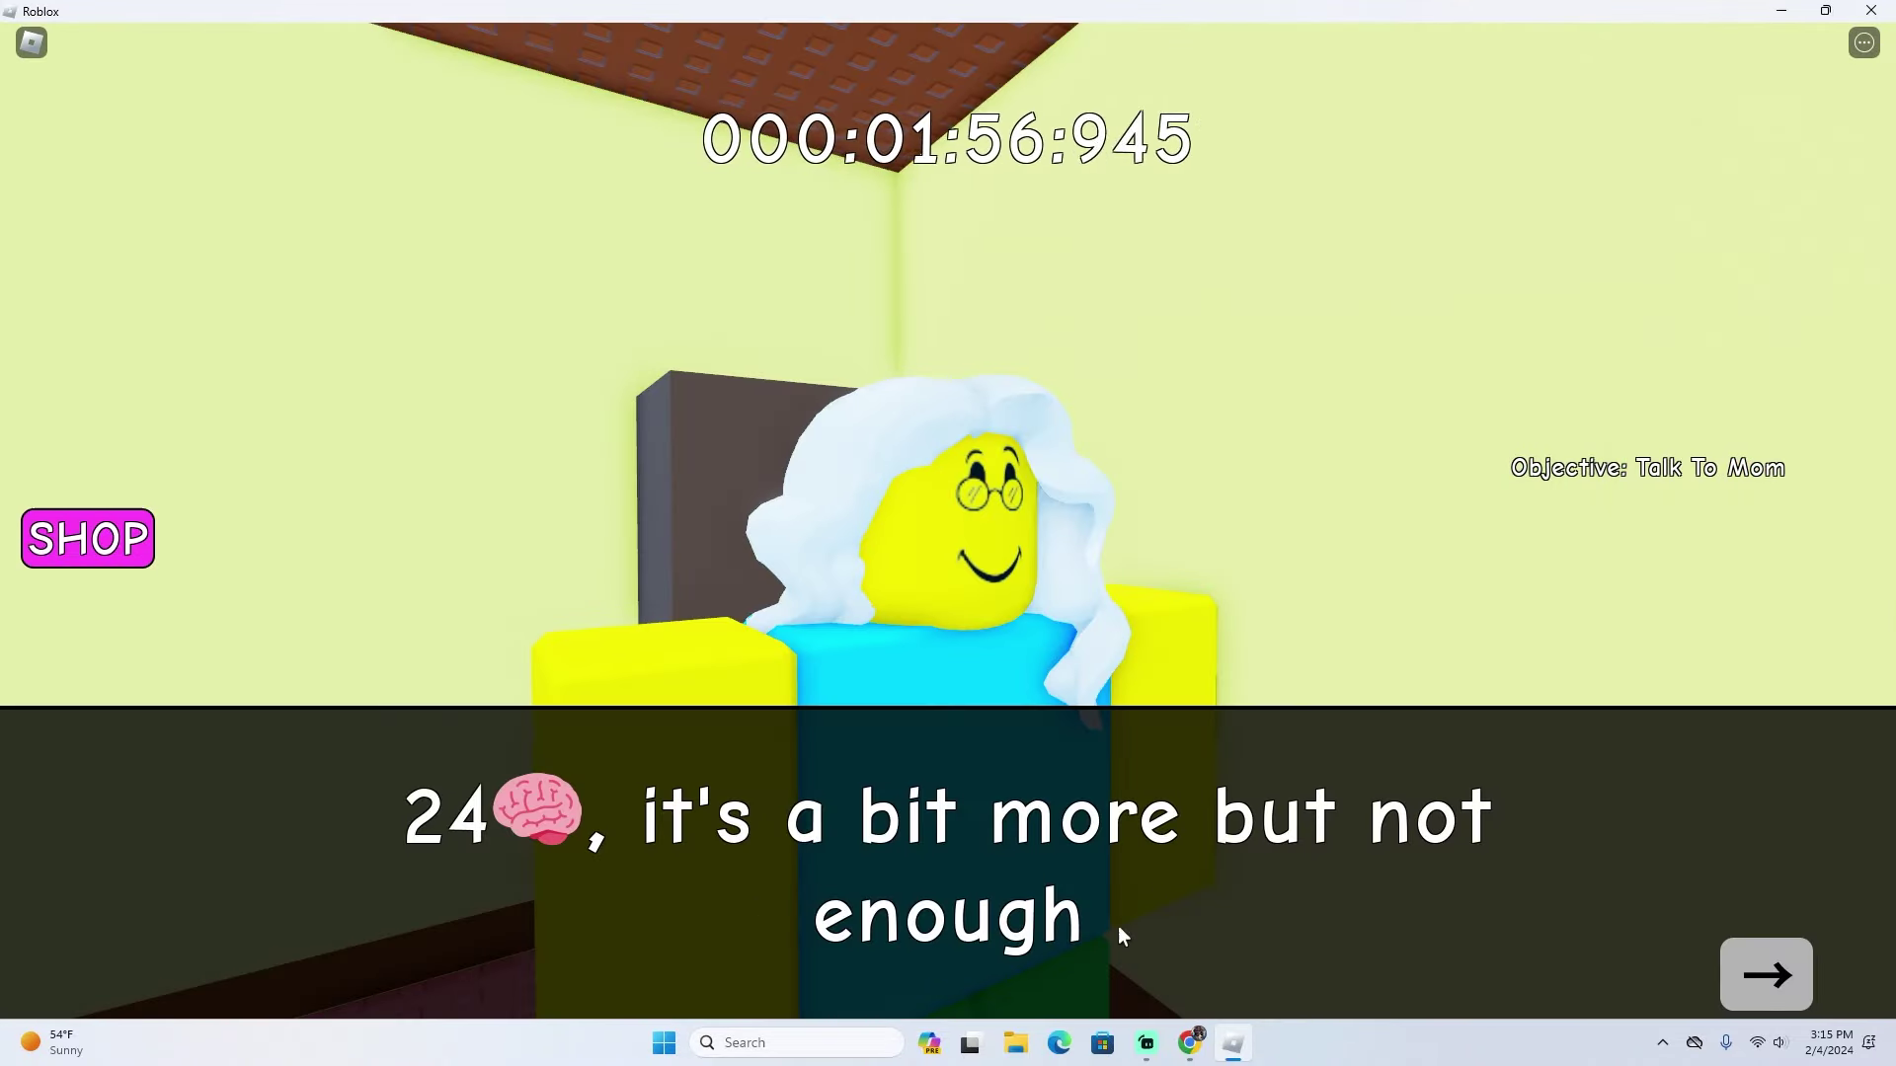
pyautogui.click(1763, 977)
# Walk through the open door into the blue-bed bedroom to dress up.
pyautogui.press('w')
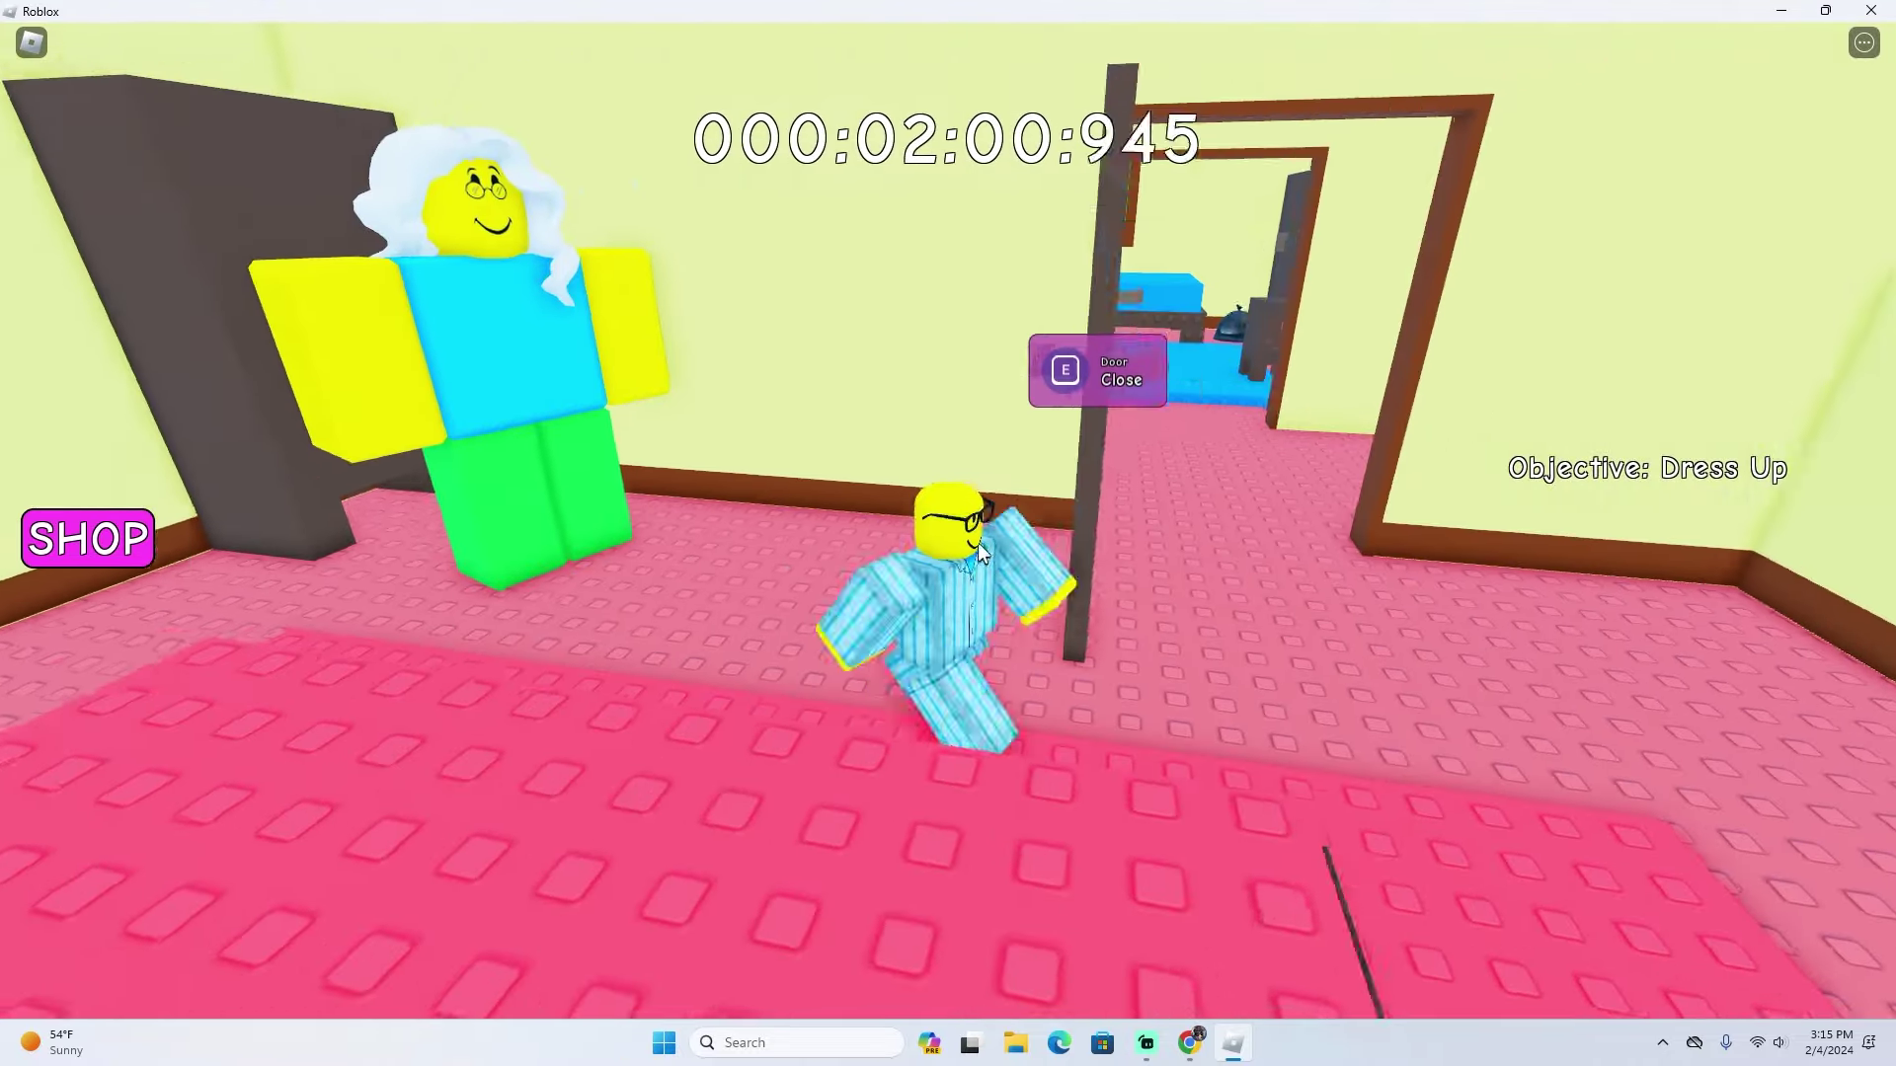
pyautogui.press('w')
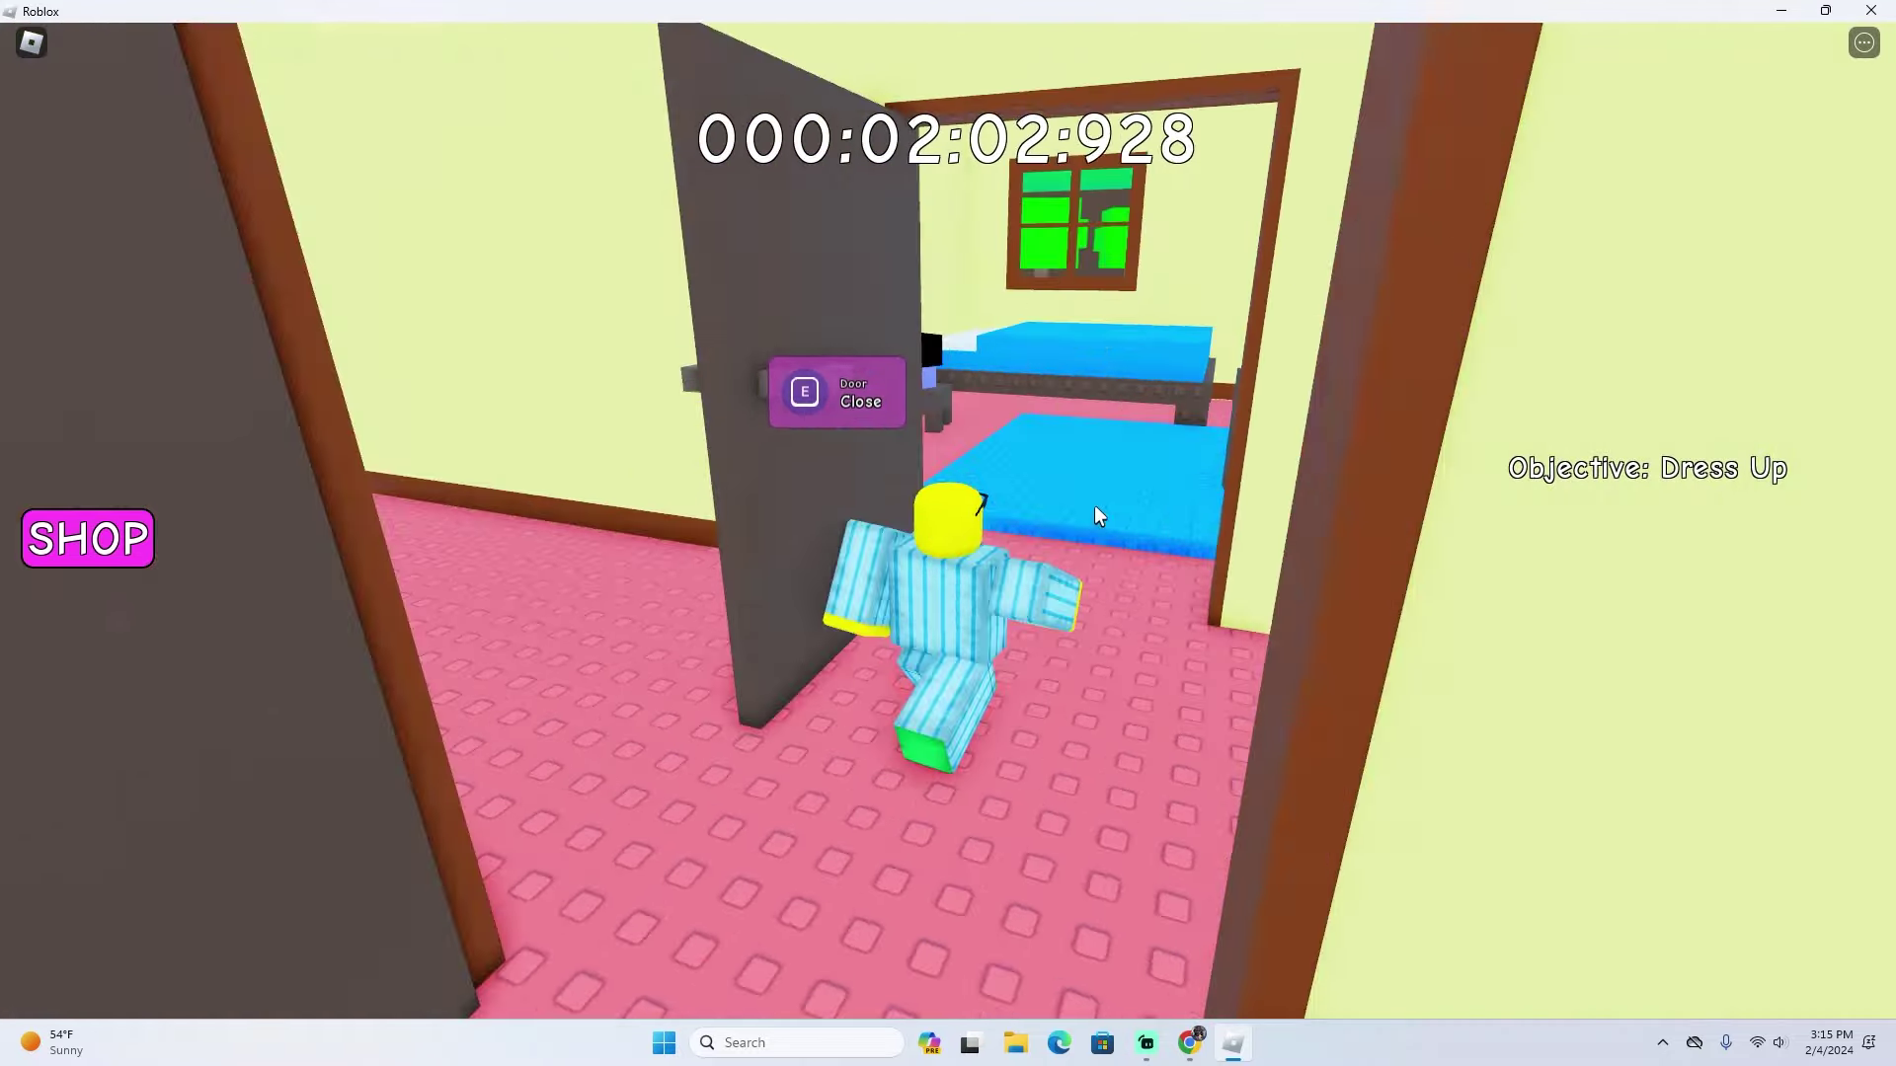